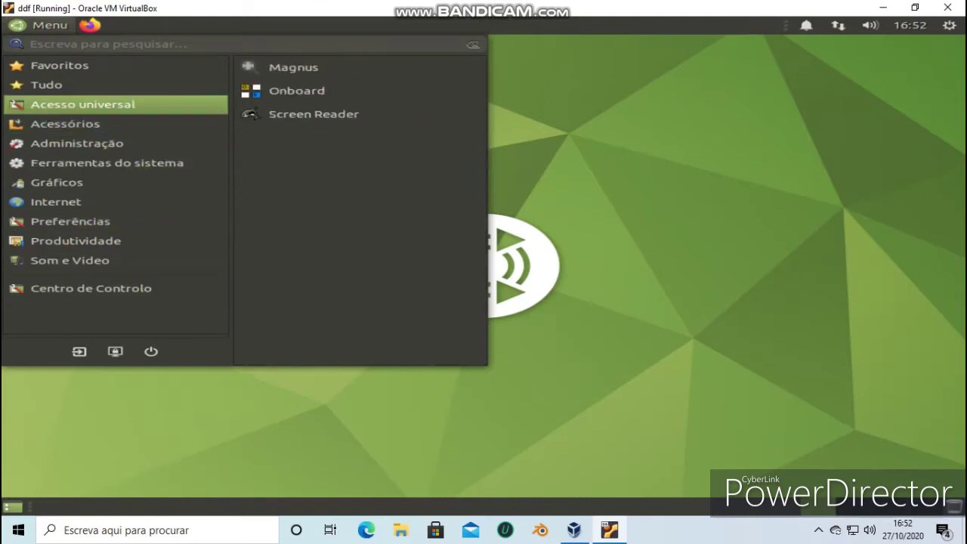
Open the Magnus screen magnifier, move its window clear of the desktop icons and make it slightly taller
{"action": "left_click", "coordinate": [294, 67]}
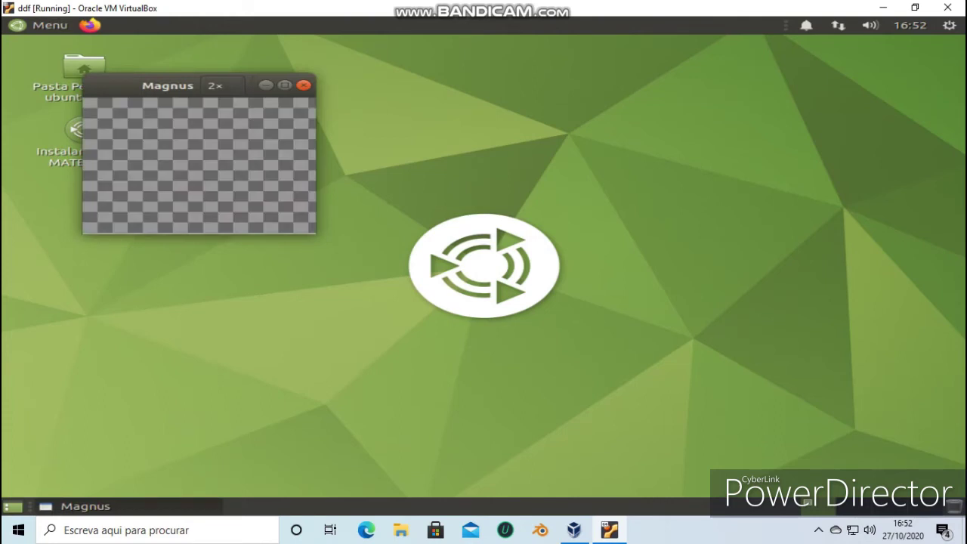
{"action": "left_click_drag", "start_coordinate": [168, 85], "coordinate": [291, 140]}
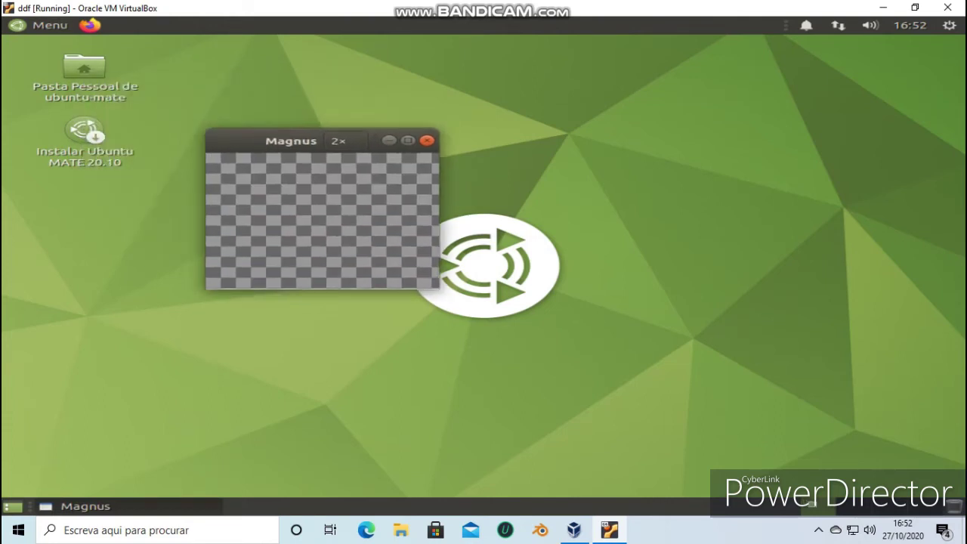
{"action": "left_click_drag", "start_coordinate": [440, 289], "coordinate": [444, 323]}
Set the Magnus magnification to 3×, and close the magnifier after enlarging its window
{"action": "left_click", "coordinate": [350, 141]}
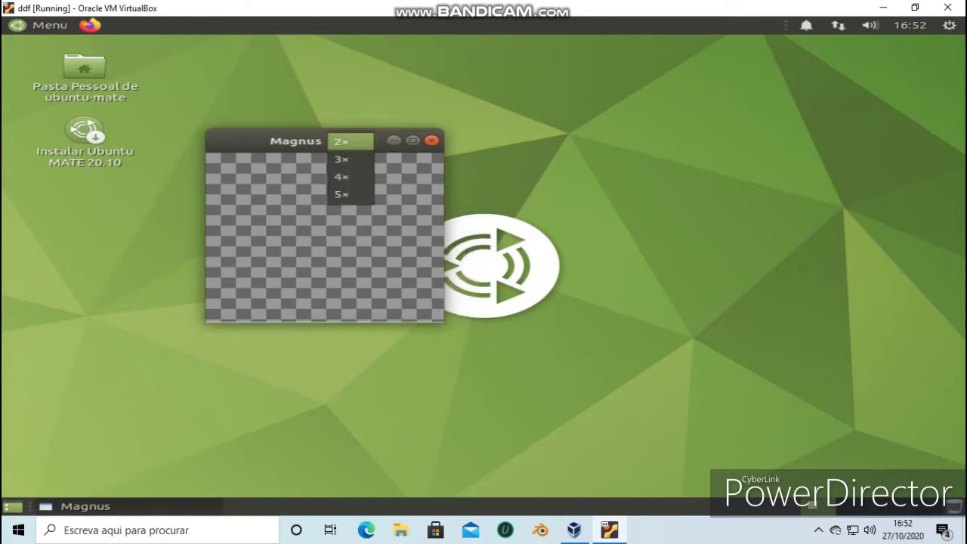
{"action": "left_click", "coordinate": [350, 158]}
{"action": "left_click", "coordinate": [350, 141]}
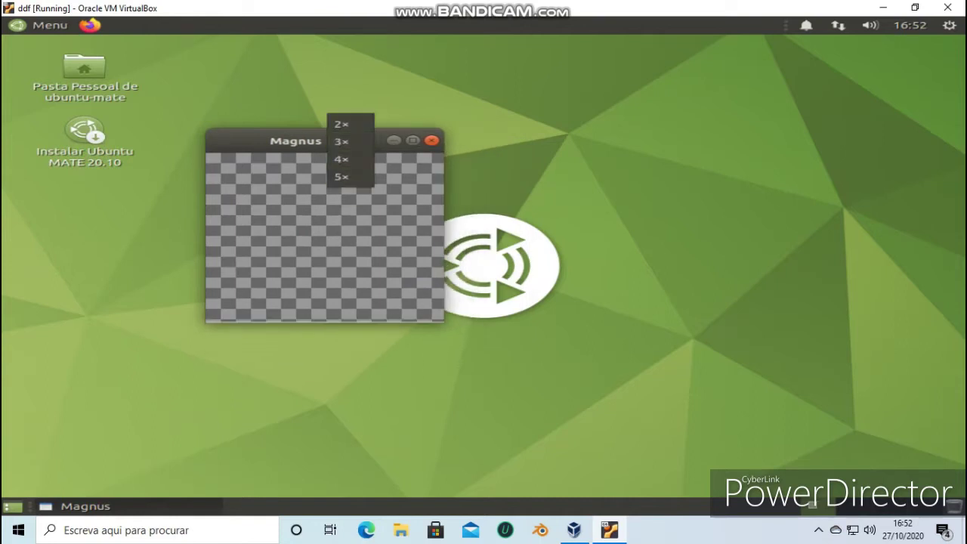
{"action": "left_click", "coordinate": [393, 166]}
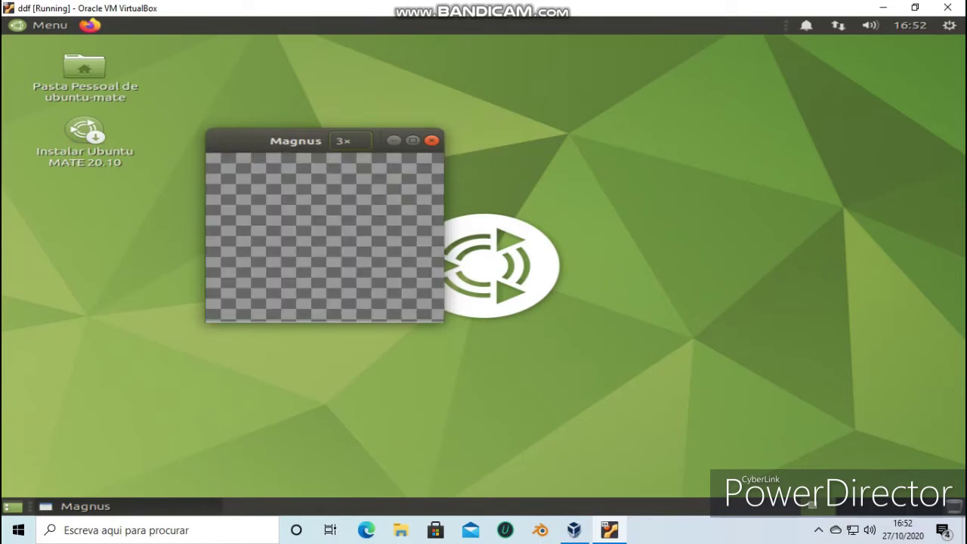
{"action": "left_click_drag", "start_coordinate": [445, 323], "coordinate": [597, 402]}
{"action": "left_click", "coordinate": [584, 141]}
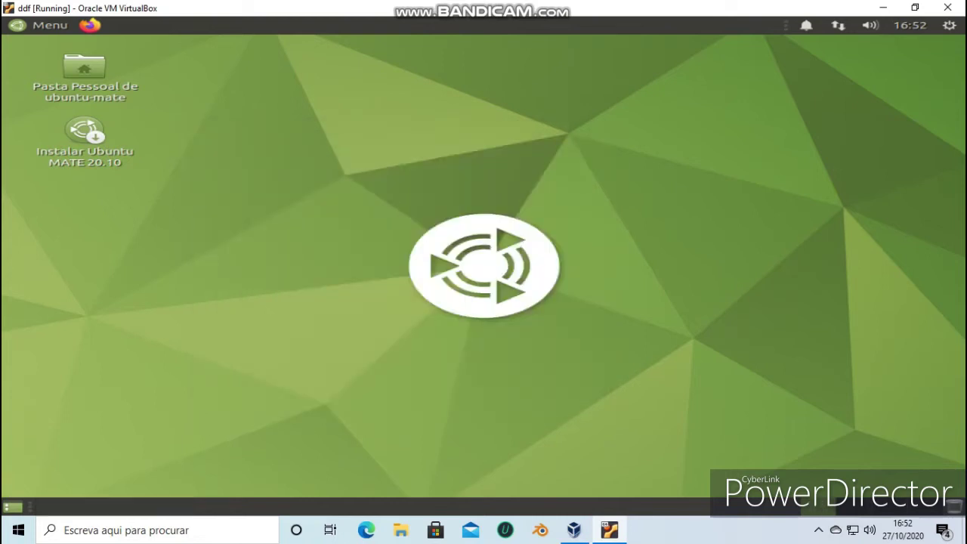
Open Analisador de Utilização do Disco from the list of all applications and reposition its window
{"action": "left_click", "coordinate": [45, 26]}
{"action": "mouse_move", "coordinate": [83, 104]}
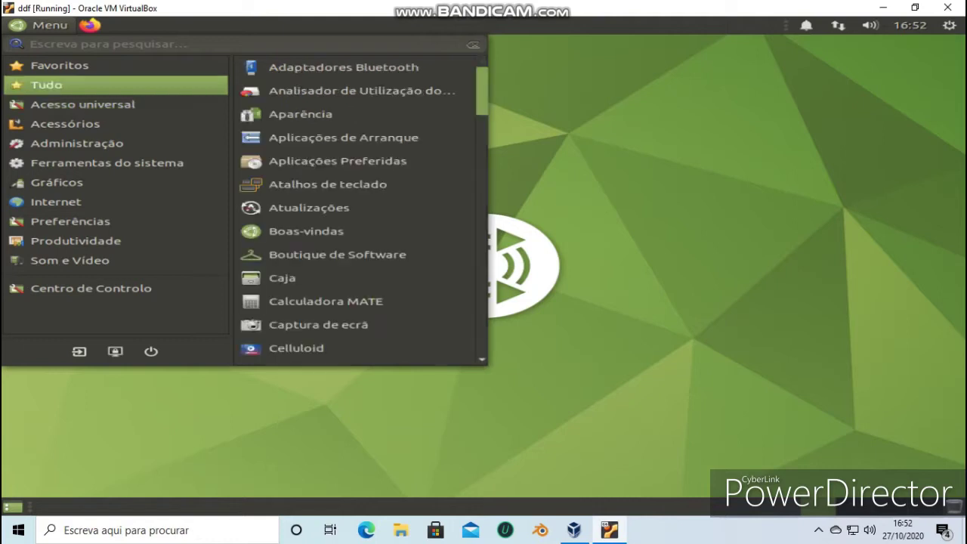
{"action": "mouse_move", "coordinate": [181, 85]}
{"action": "left_click", "coordinate": [303, 91]}
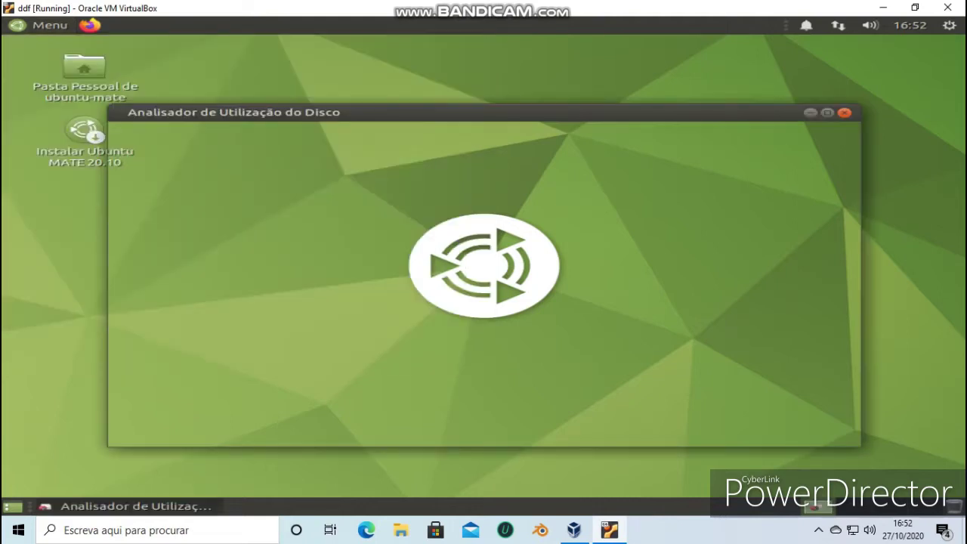
{"action": "left_click_drag", "start_coordinate": [484, 111], "coordinate": [457, 85]}
View the disk usage as a tree map, switch back to the ring chart, and quit the analyzer
{"action": "left_click", "coordinate": [729, 151]}
{"action": "key", "text": "Return"}
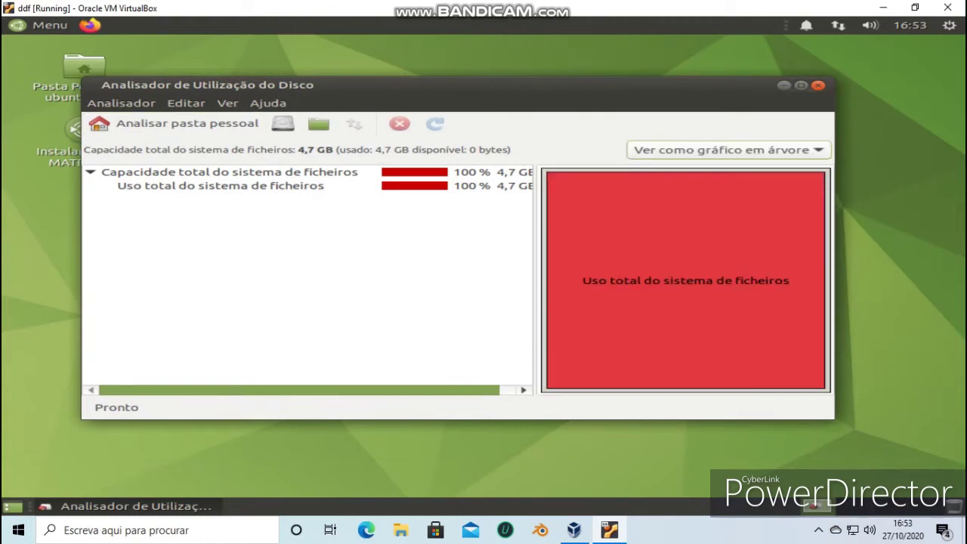
{"action": "left_click", "coordinate": [729, 151]}
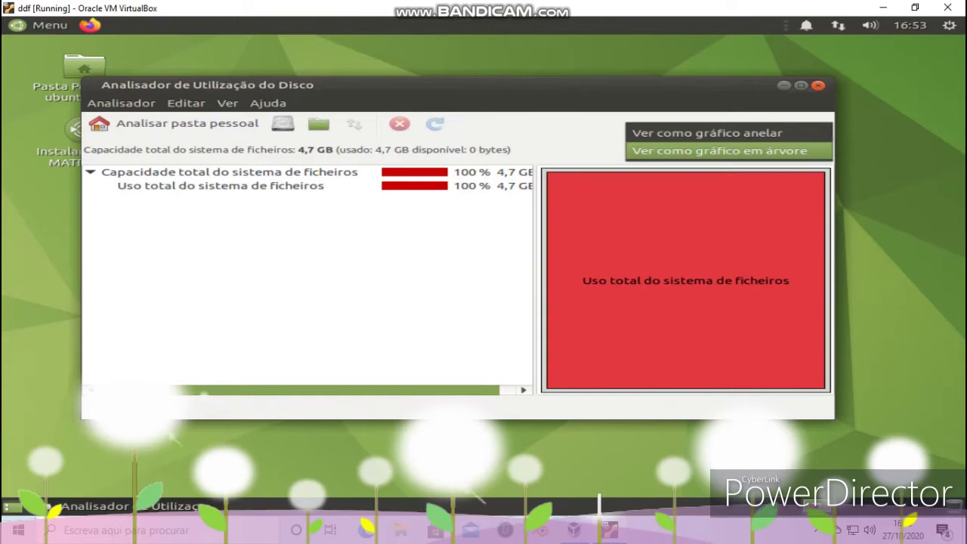
{"action": "left_click", "coordinate": [729, 132]}
{"action": "key", "text": "ctrl+q"}
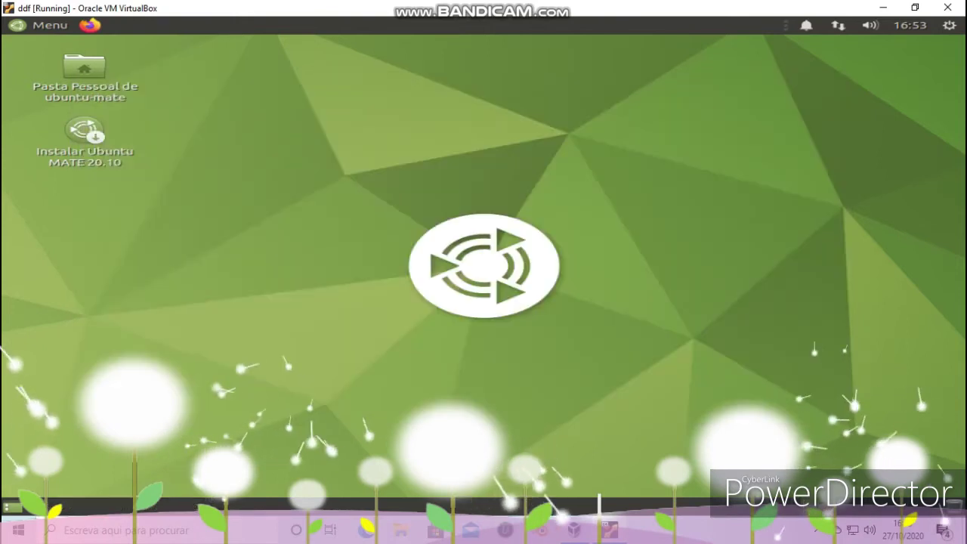
Launch the Onboard on-screen keyboard from the universal access applications
{"action": "left_click", "coordinate": [40, 25]}
{"action": "mouse_move", "coordinate": [83, 105]}
{"action": "left_click", "coordinate": [297, 91]}
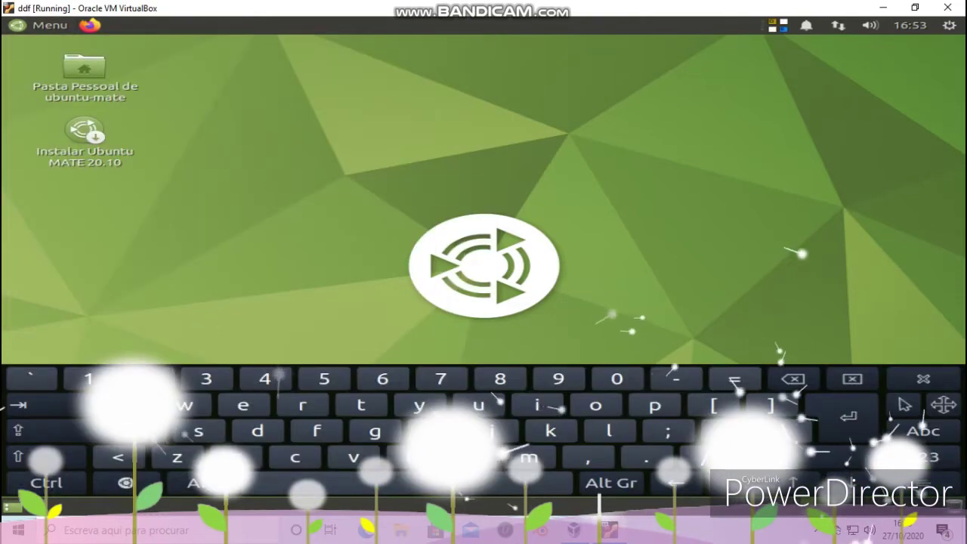
Open the Consola MATE terminal from the system tools applications
{"action": "left_click", "coordinate": [39, 26]}
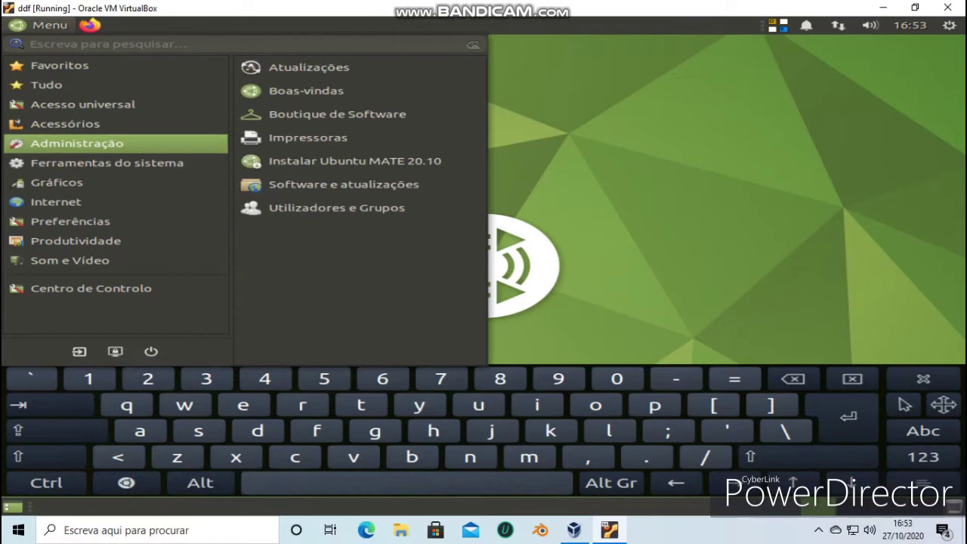
{"action": "mouse_move", "coordinate": [116, 143]}
{"action": "mouse_move", "coordinate": [151, 163]}
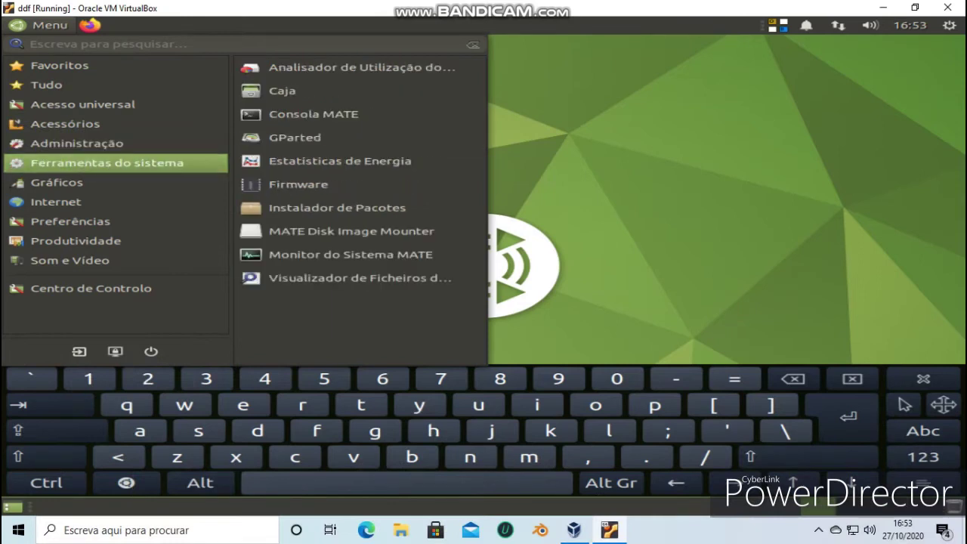
{"action": "key", "text": "Return"}
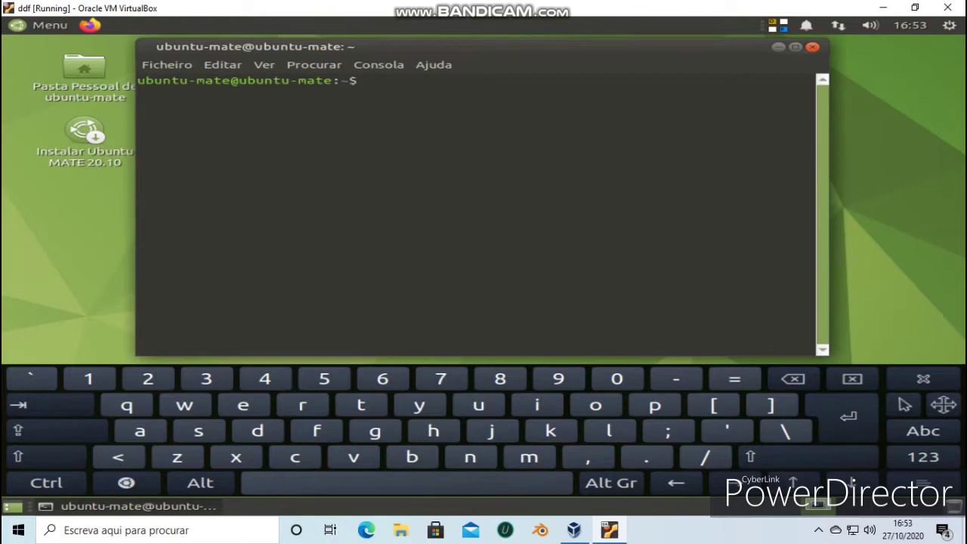
Enter a first name followed by "linux" at the terminal prompt using the on-screen keyboard
{"action": "type", "text": "d"}
{"action": "key", "text": "BackSpace"}
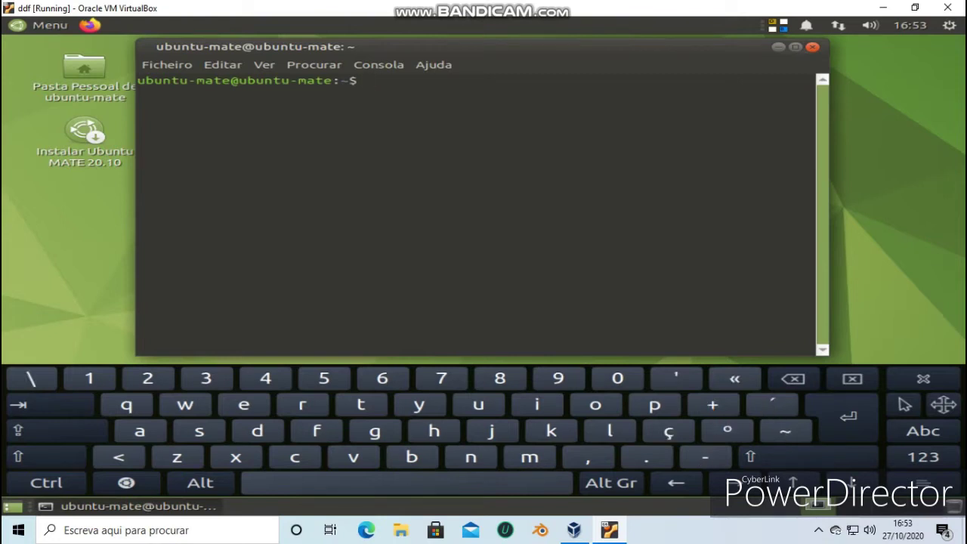
{"action": "type", "text": "jo"}
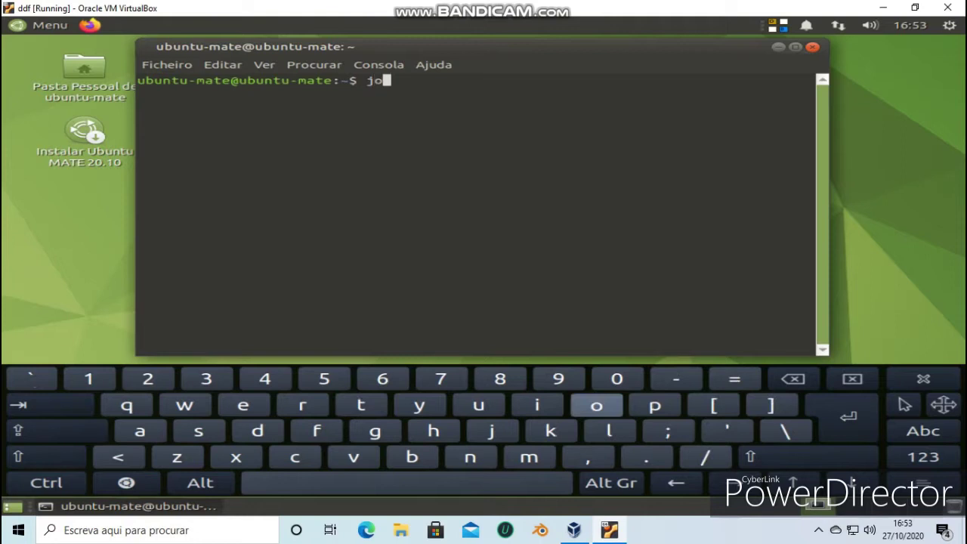
{"action": "type", "text": "se"}
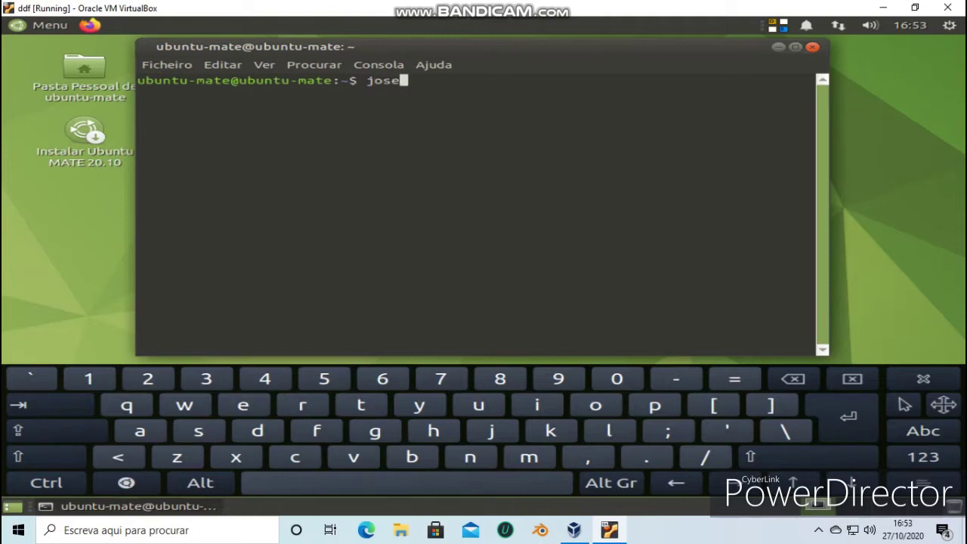
{"action": "type", "text": " linux"}
Show Onboard's function and number layout, return to the letters, and append "]DF" to the command line with caps lock
{"action": "left_click", "coordinate": [924, 456]}
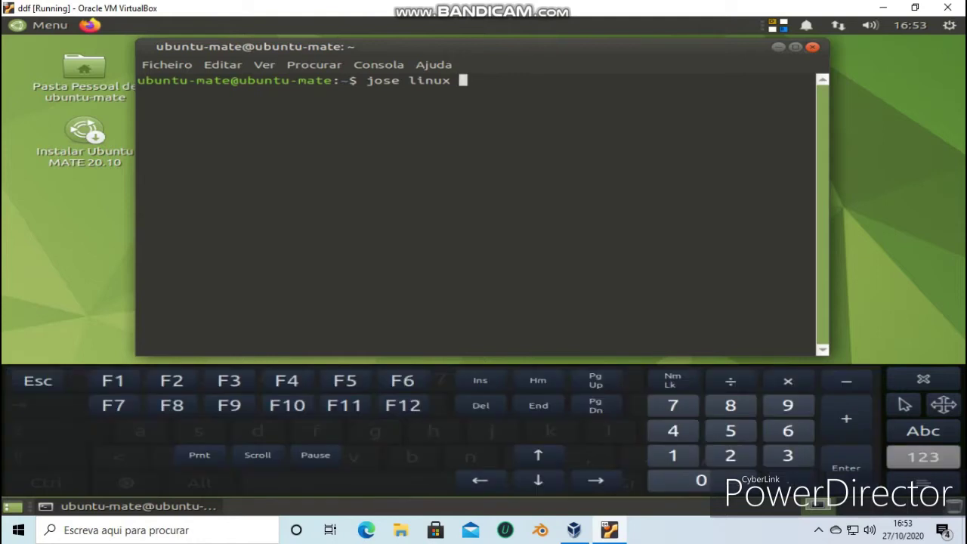
{"action": "left_click", "coordinate": [923, 457]}
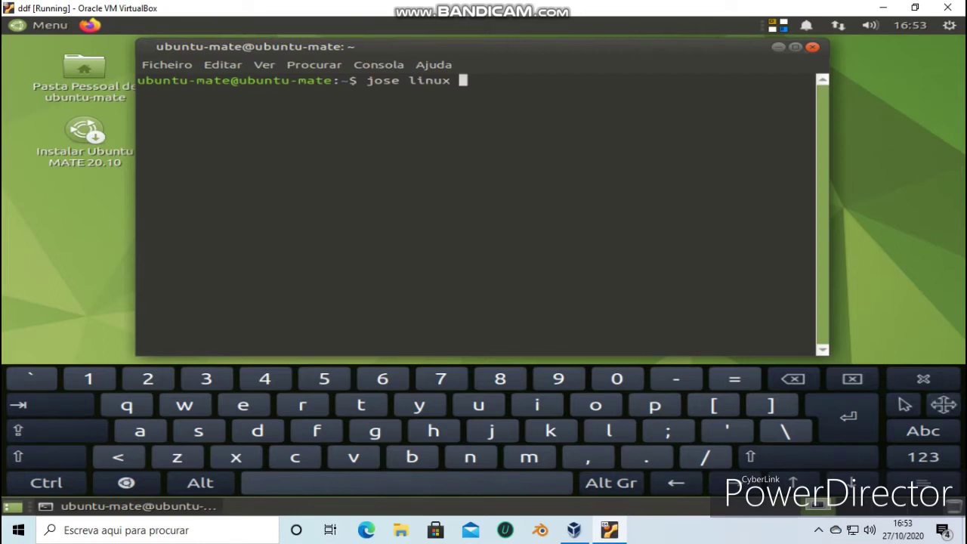
{"action": "left_click", "coordinate": [771, 405]}
{"action": "left_click", "coordinate": [126, 483]}
{"action": "left_click", "coordinate": [50, 405]}
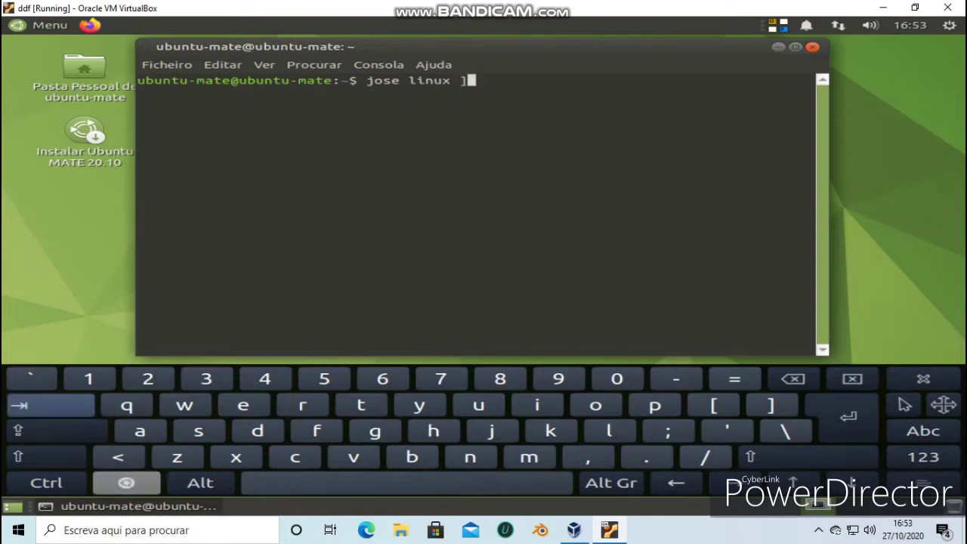
{"action": "left_click", "coordinate": [56, 430]}
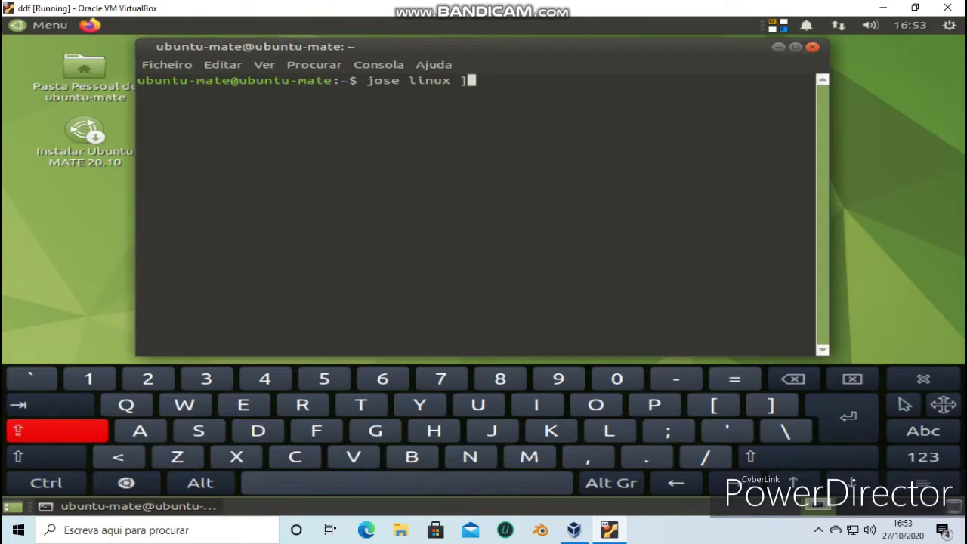
{"action": "left_click", "coordinate": [258, 430]}
{"action": "left_click", "coordinate": [317, 430]}
Hide the on-screen keyboard and close the terminal window without running the command
{"action": "left_click", "coordinate": [924, 379]}
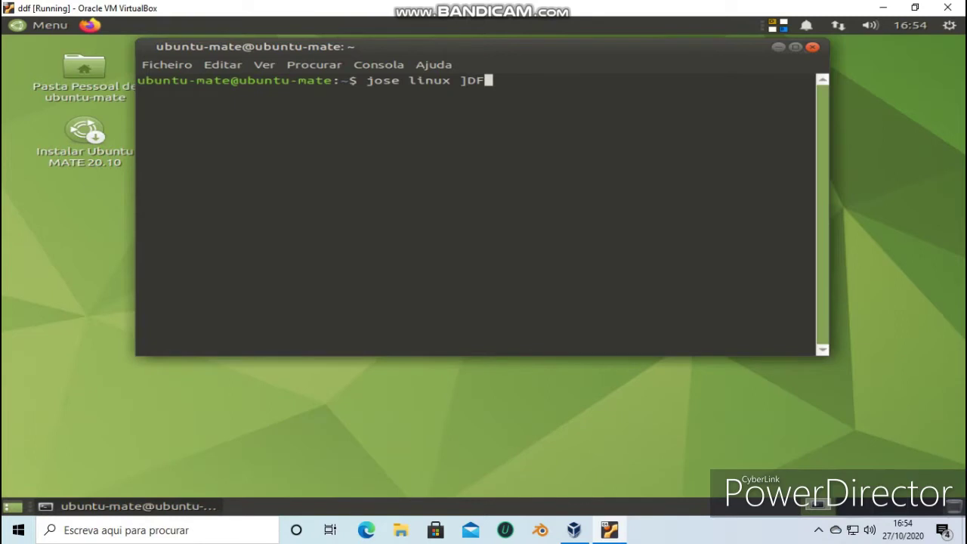
{"action": "left_click", "coordinate": [812, 47]}
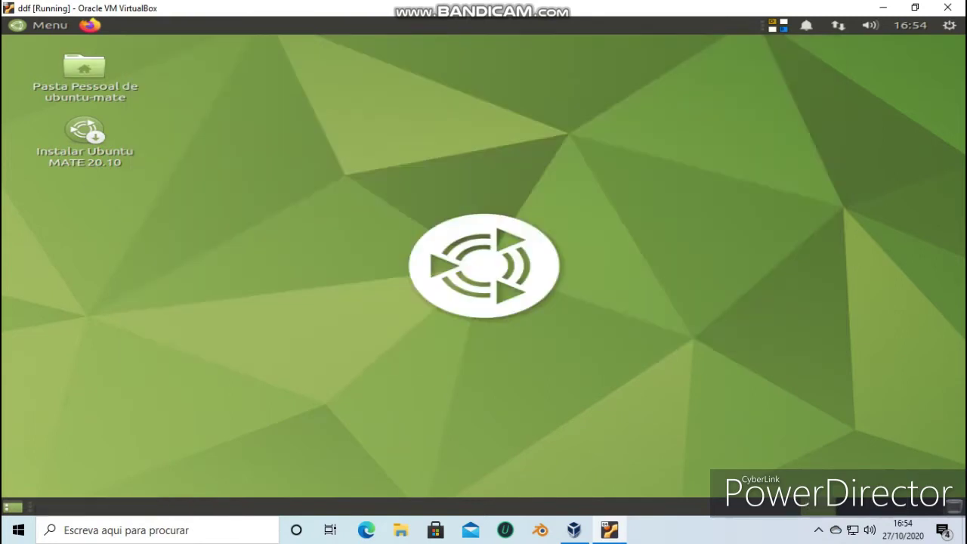
Open the Boas-vindas application, continue to its main menu, and close it
{"action": "left_click", "coordinate": [47, 26]}
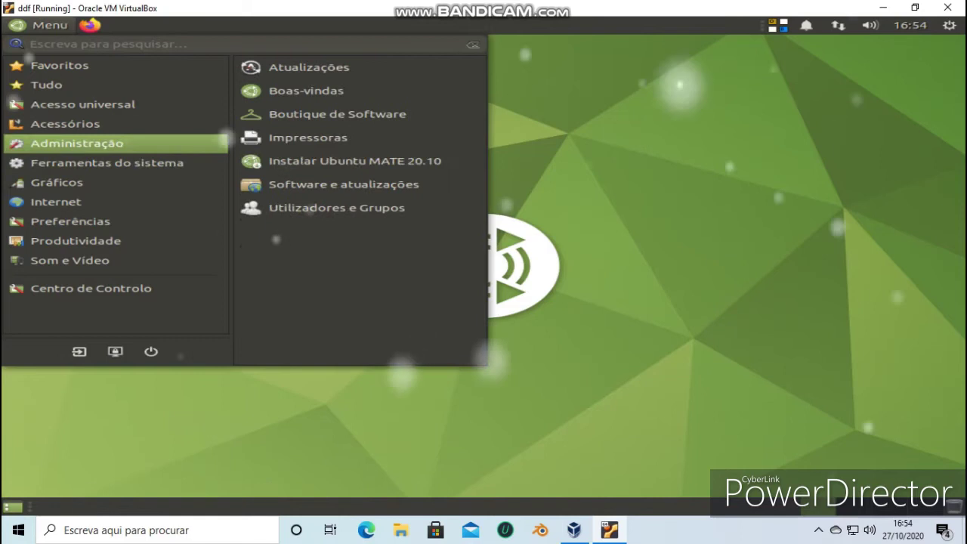
{"action": "left_click", "coordinate": [306, 90]}
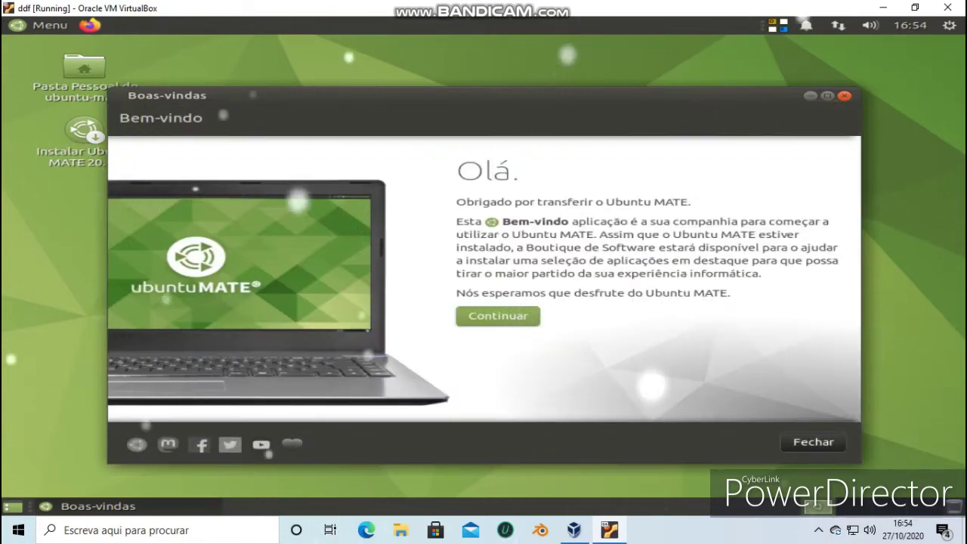
{"action": "left_click", "coordinate": [498, 316]}
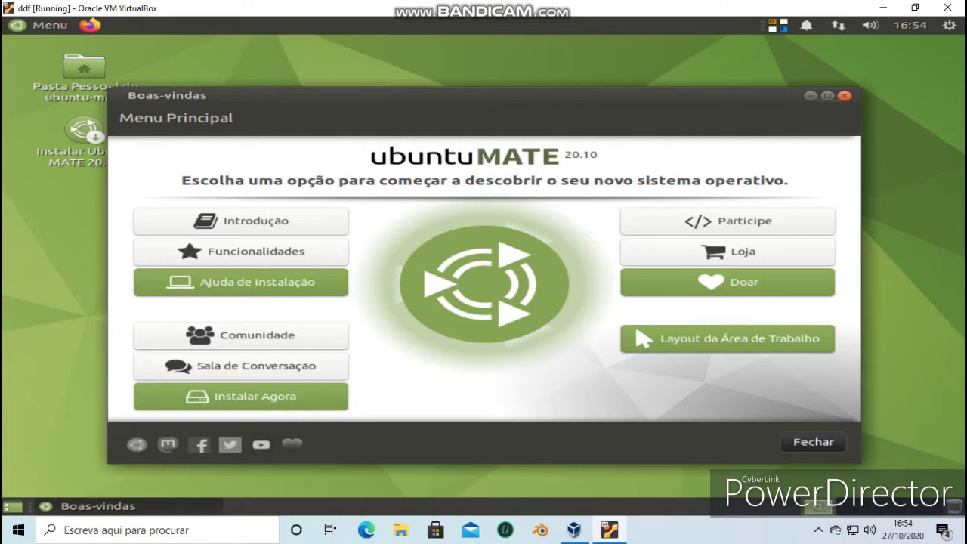
{"action": "left_click", "coordinate": [845, 96]}
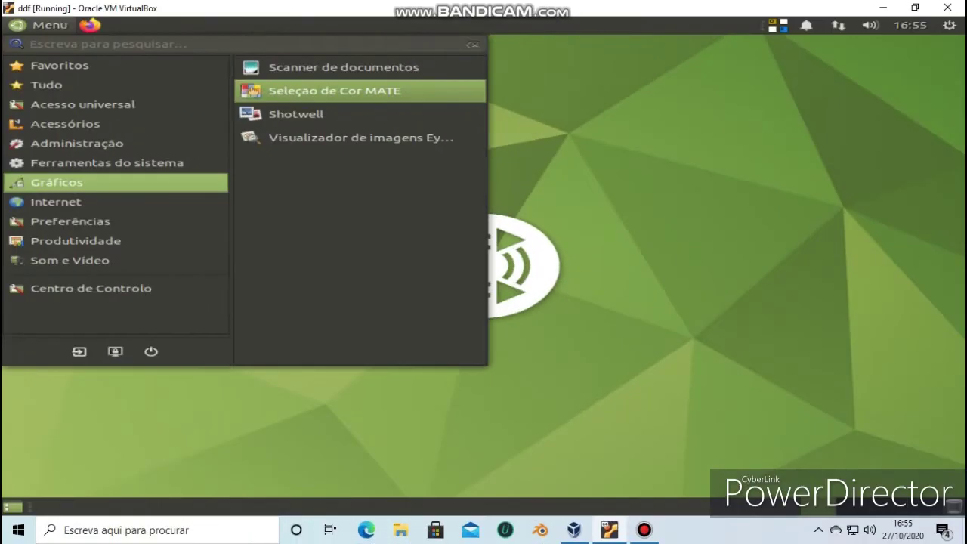
Open Seleção de Cor MATE, pick the palette's light red and dark orange #CE5C00, adjust the shade in the color triangle, and close it
{"action": "left_click", "coordinate": [378, 91]}
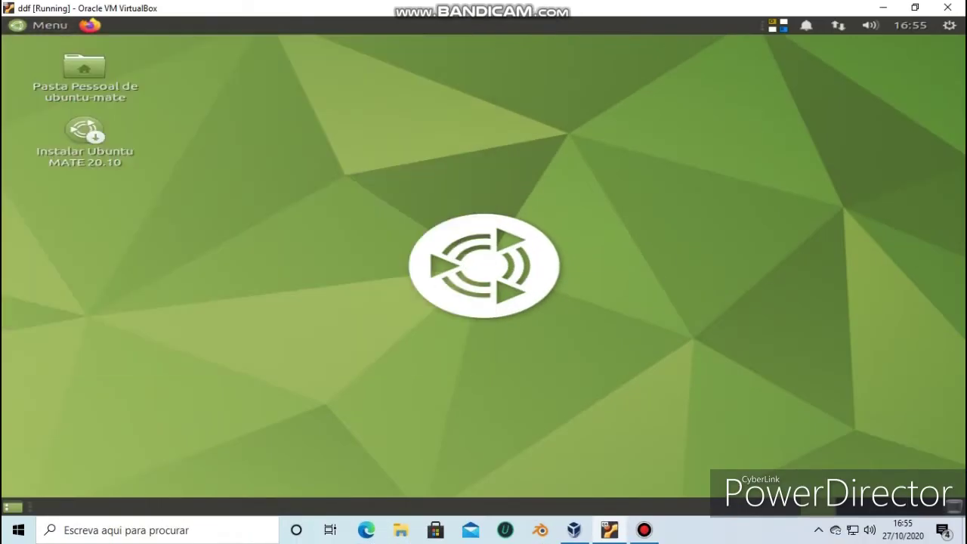
{"action": "left_click", "coordinate": [386, 287]}
{"action": "left_click", "coordinate": [432, 316]}
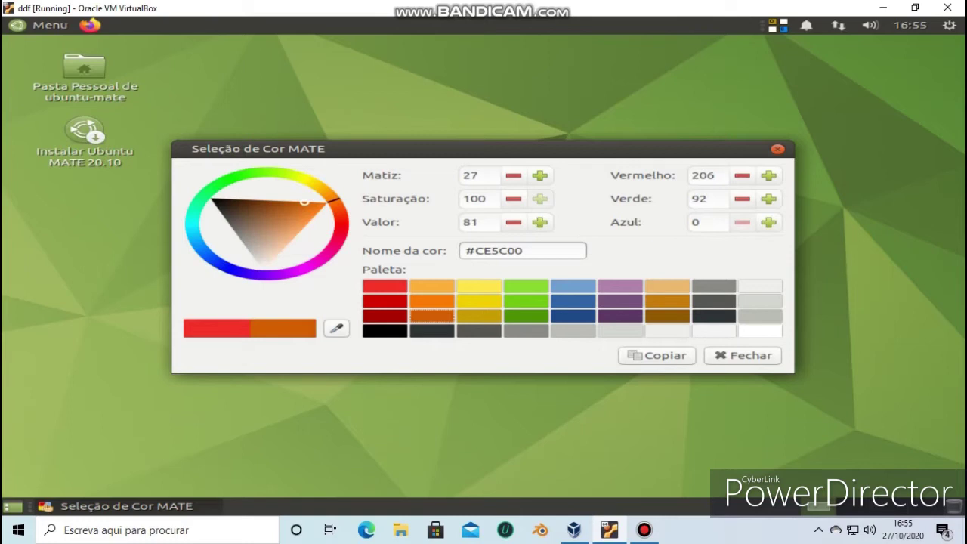
{"action": "mouse_move", "coordinate": [303, 201]}
{"action": "left_mouse_down"}
{"action": "mouse_move", "coordinate": [277, 252]}
{"action": "mouse_move", "coordinate": [237, 219]}
{"action": "mouse_move", "coordinate": [290, 228]}
{"action": "left_mouse_up"}
{"action": "left_click", "coordinate": [743, 356]}
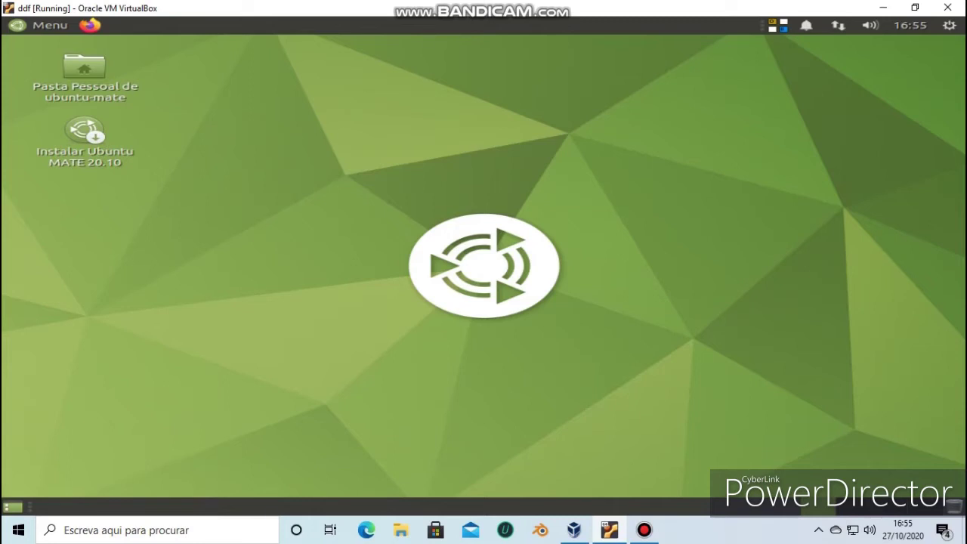
Add the Dock item to the panel that holds the main menu
{"action": "right_click", "coordinate": [325, 25]}
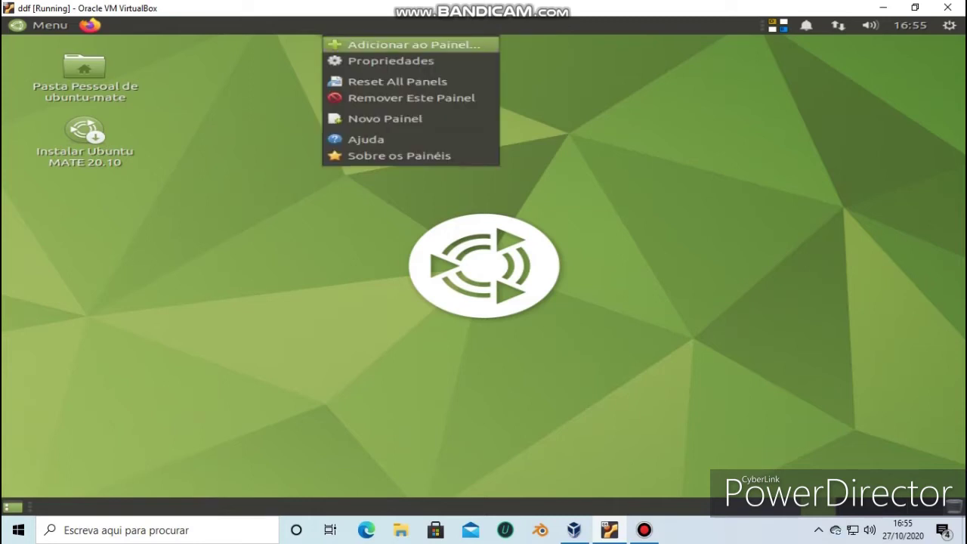
{"action": "left_click", "coordinate": [400, 44]}
{"action": "key", "text": "Down"}
{"action": "key", "text": "Down"}
{"action": "key", "text": "Down"}
{"action": "key", "text": "Down"}
{"action": "key", "text": "Down"}
{"action": "key", "text": "Down"}
{"action": "key", "text": "Down"}
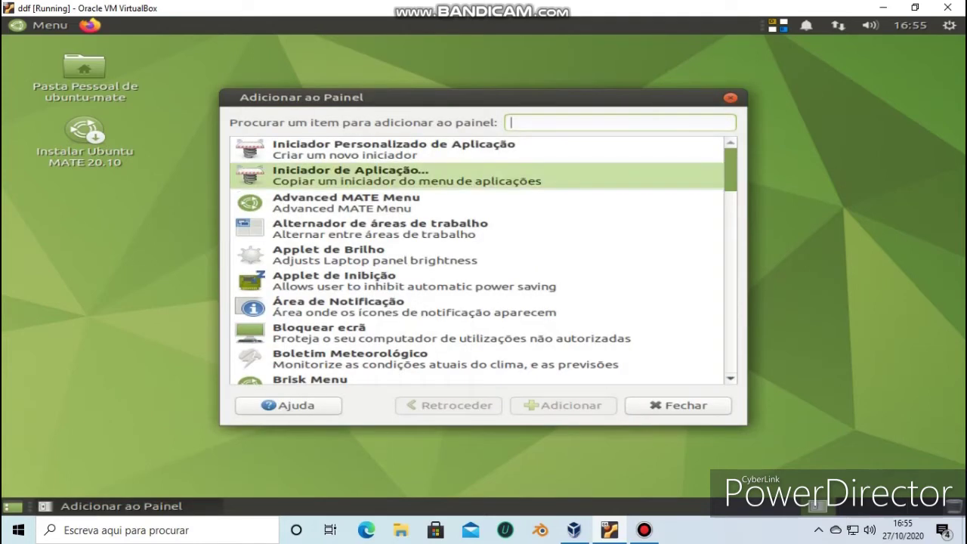
{"action": "key", "text": "Down"}
{"action": "key", "text": "Down"}
{"action": "key", "text": "Down"}
{"action": "key", "text": "Down"}
{"action": "key", "text": "Down"}
{"action": "left_click", "coordinate": [477, 255]}
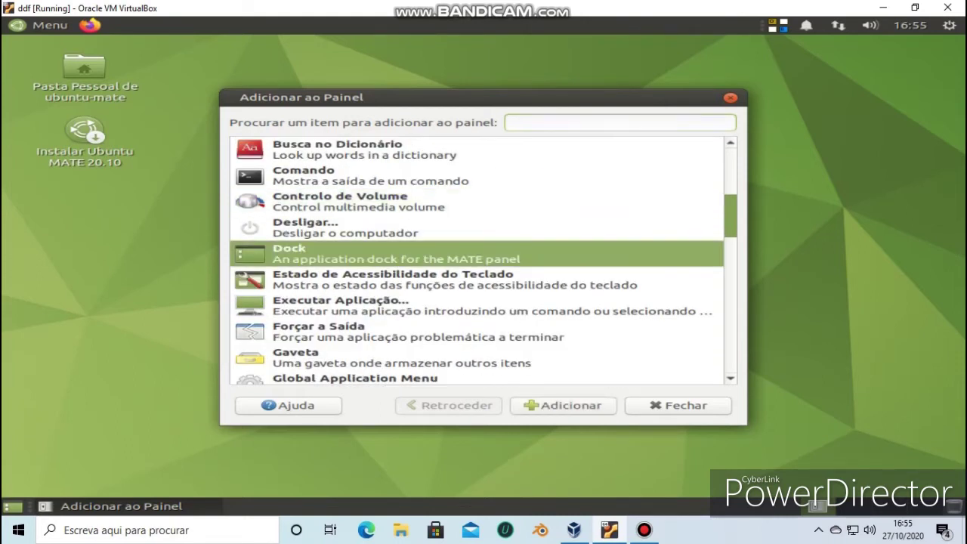
{"action": "left_click", "coordinate": [564, 406]}
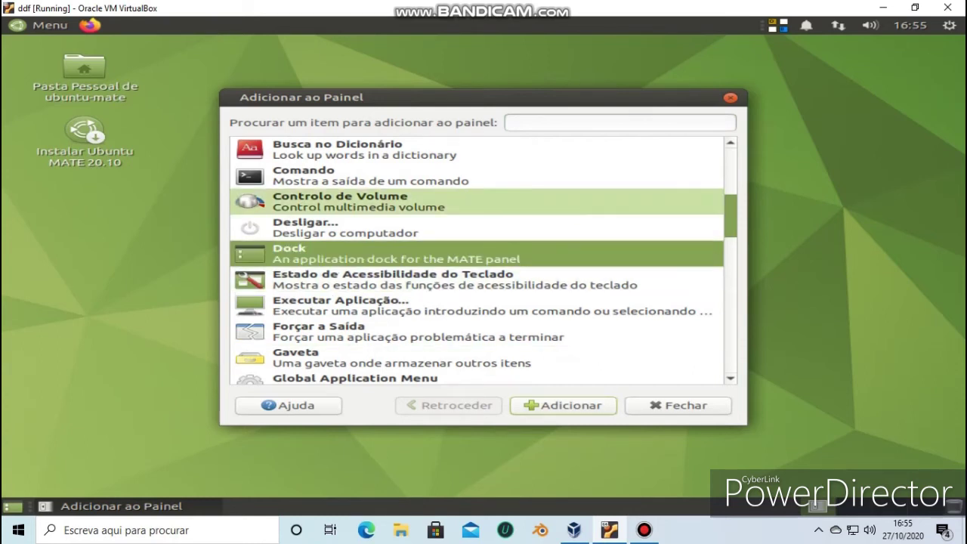
Close the Adicionar ao Painel window and set the size of the panel holding the main menu to 35 pixels
{"action": "left_click", "coordinate": [730, 98]}
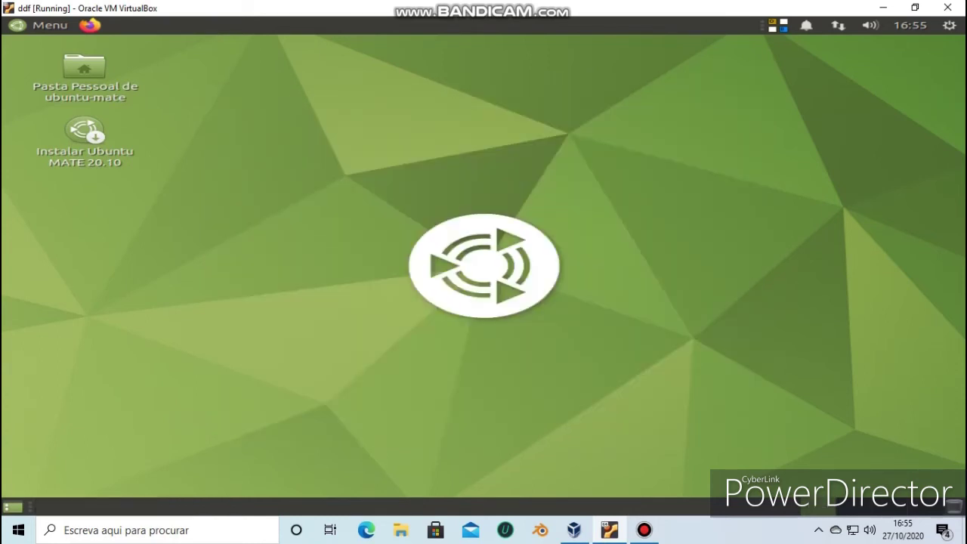
{"action": "right_click", "coordinate": [412, 25]}
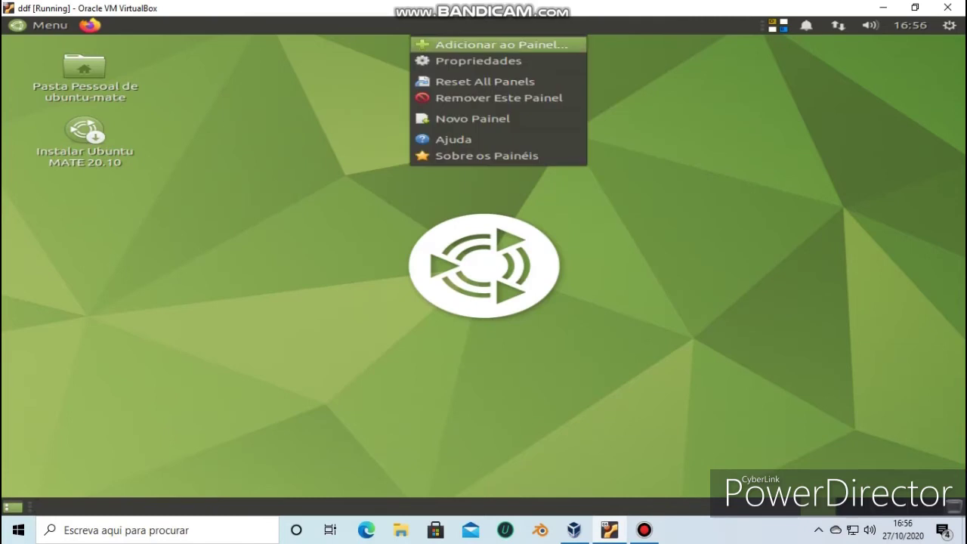
{"action": "left_click", "coordinate": [478, 62]}
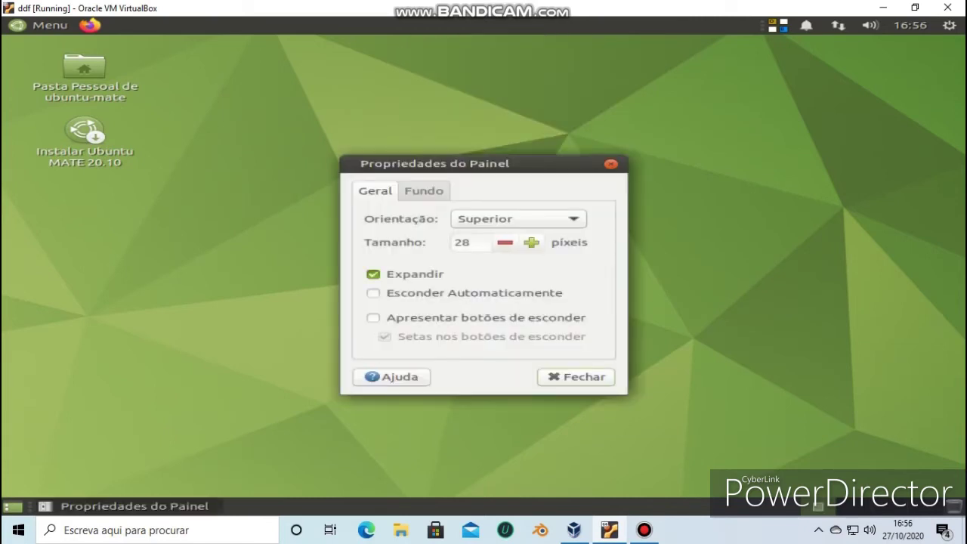
{"action": "double_click", "coordinate": [531, 243]}
{"action": "left_click", "coordinate": [532, 243]}
{"action": "left_click", "coordinate": [532, 243]}
{"action": "left_click", "coordinate": [532, 242]}
{"action": "left_click", "coordinate": [532, 242]}
{"action": "left_click", "coordinate": [531, 242]}
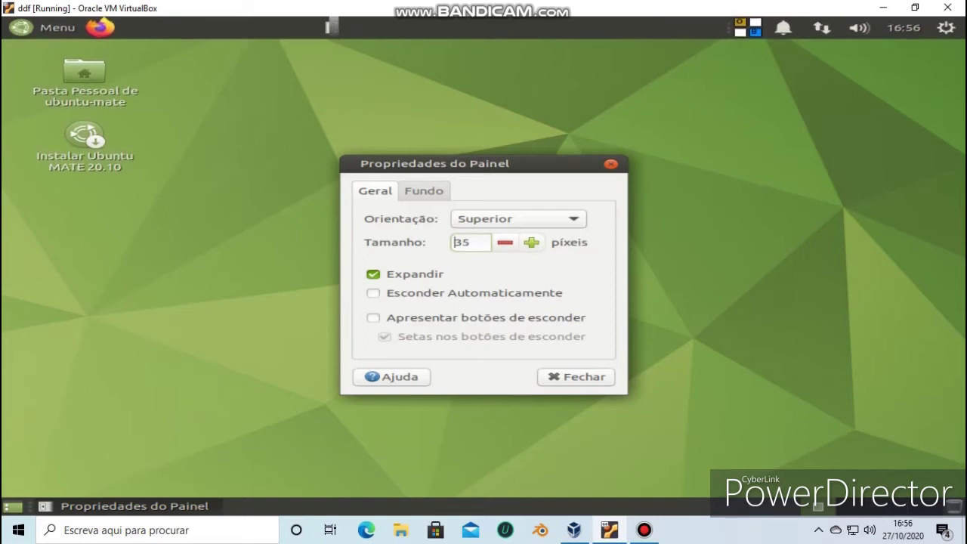
Give the panel a solid white background with its Estilo opacity at 36,3, and close the panel properties
{"action": "left_click", "coordinate": [424, 191]}
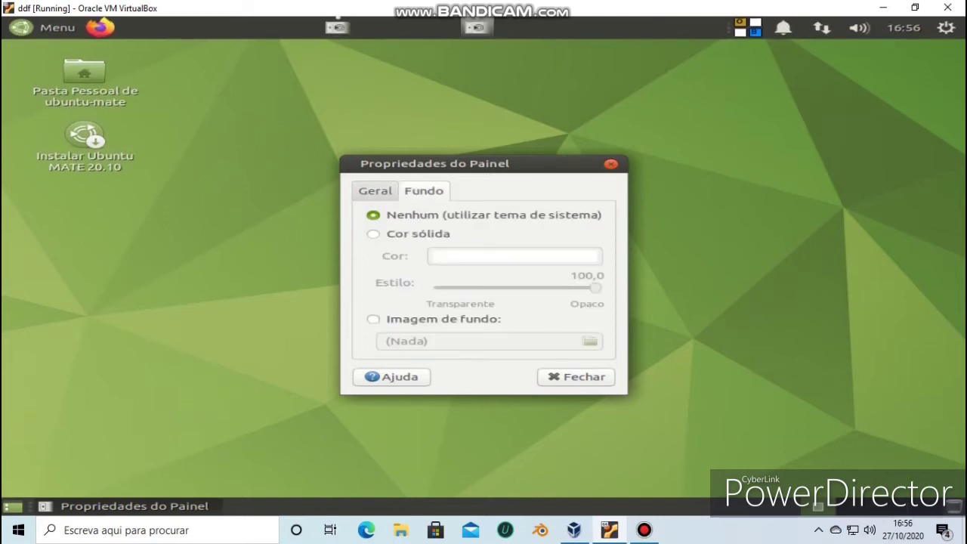
{"action": "left_click", "coordinate": [374, 234]}
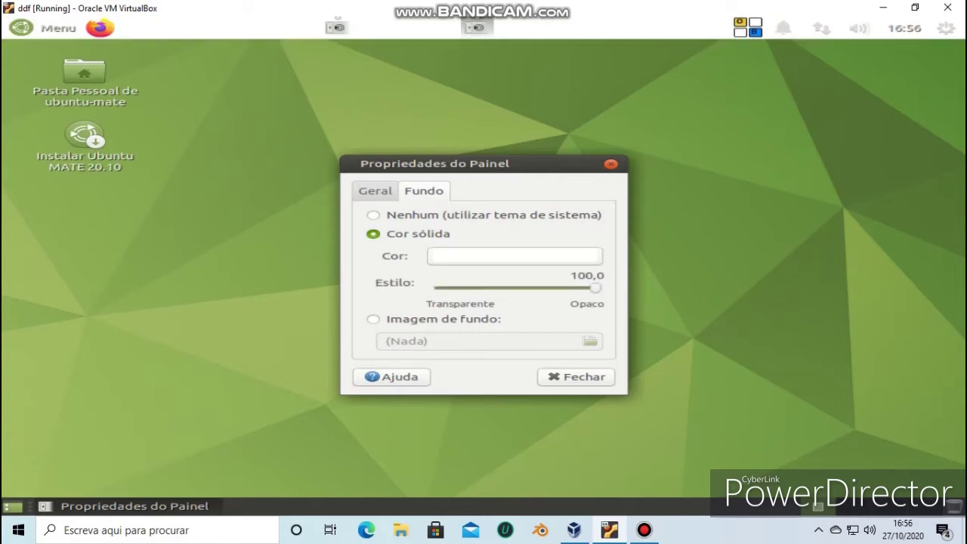
{"action": "left_click_drag", "start_coordinate": [596, 288], "coordinate": [493, 288]}
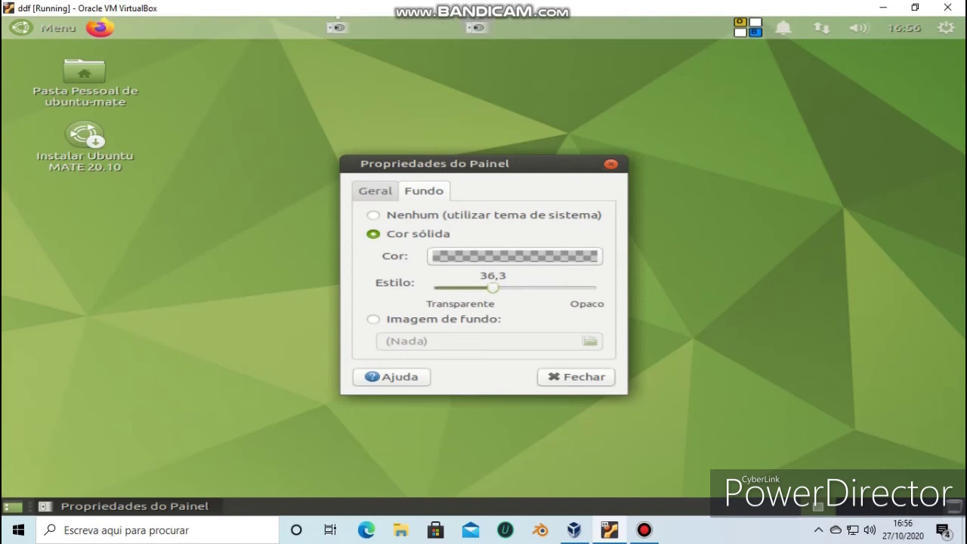
{"action": "left_click", "coordinate": [576, 377]}
Open the Firmware application from the system tools and close its window
{"action": "left_click", "coordinate": [48, 28]}
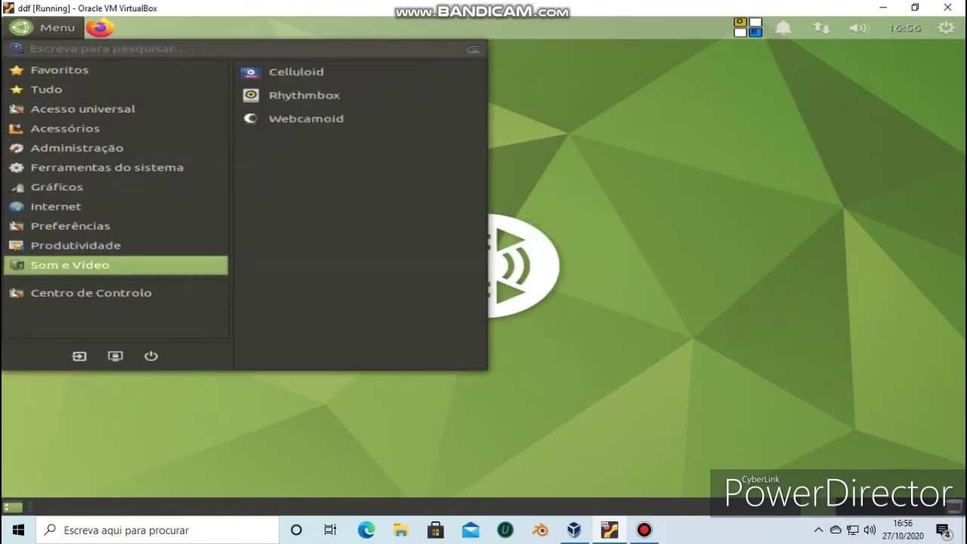
{"action": "mouse_move", "coordinate": [106, 167]}
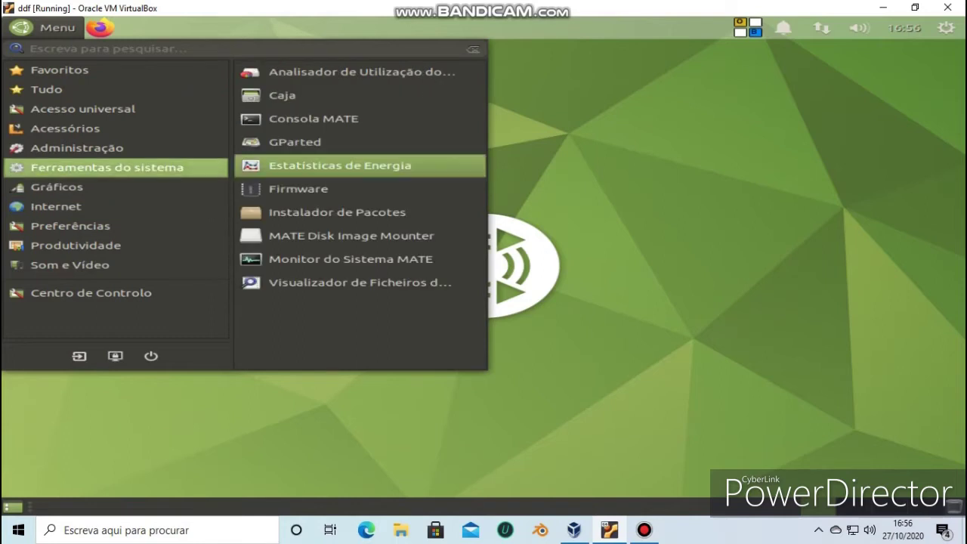
{"action": "left_click", "coordinate": [299, 189]}
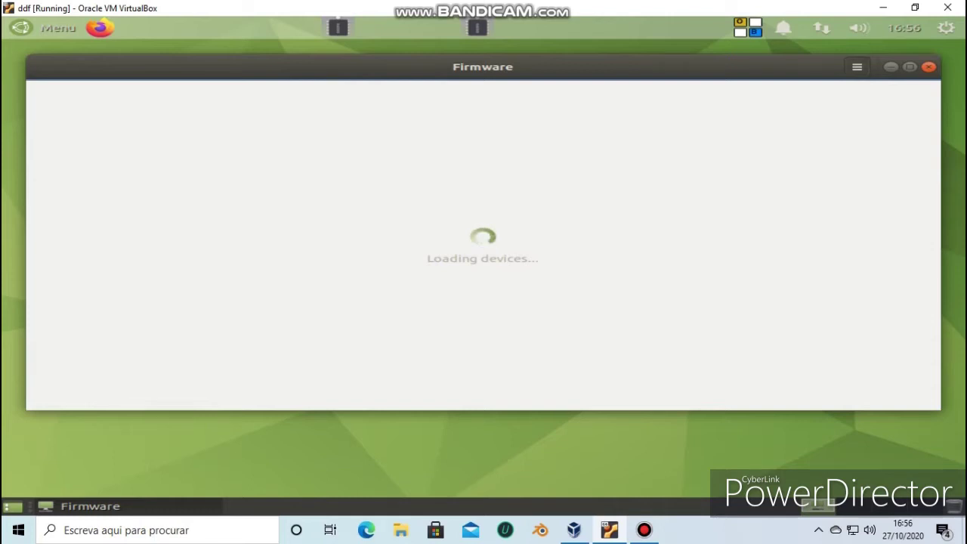
{"action": "left_click", "coordinate": [929, 67]}
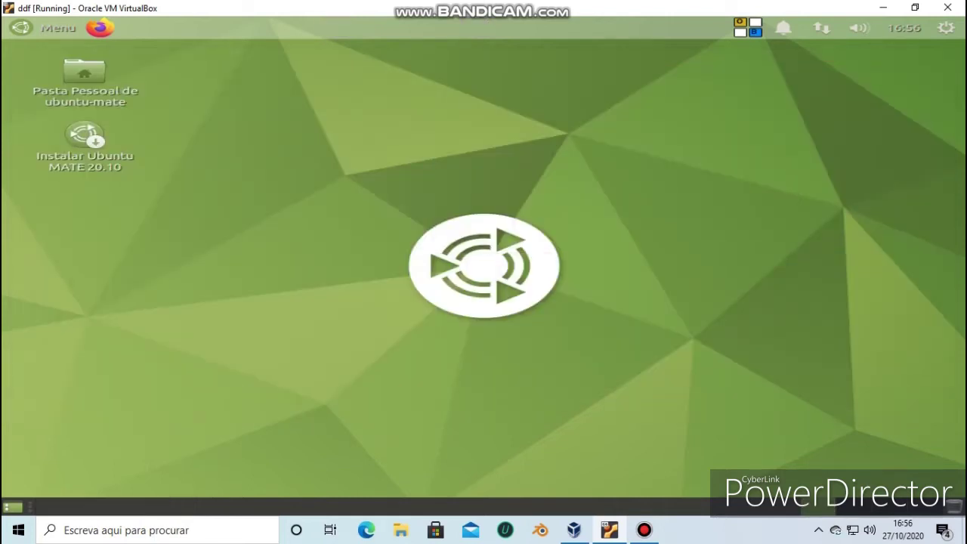
Open the Aparência preferences and apply the Ambiant-MATE-Dark theme
{"action": "left_click", "coordinate": [54, 28]}
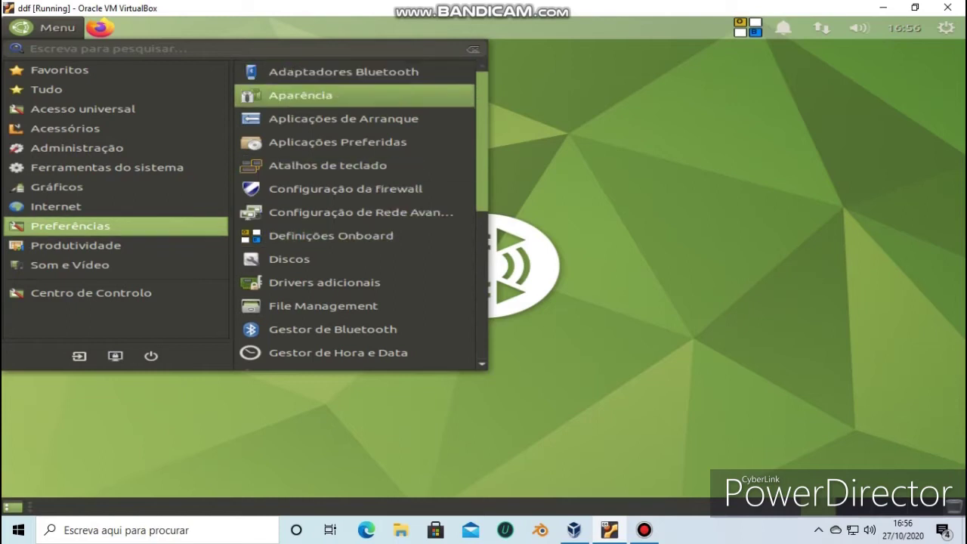
{"action": "left_click", "coordinate": [300, 95]}
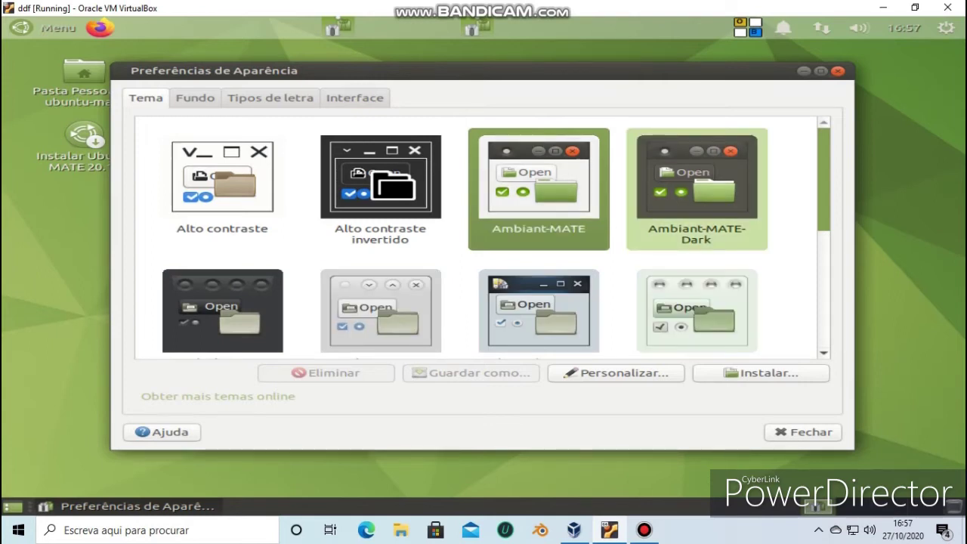
{"action": "left_click", "coordinate": [697, 189]}
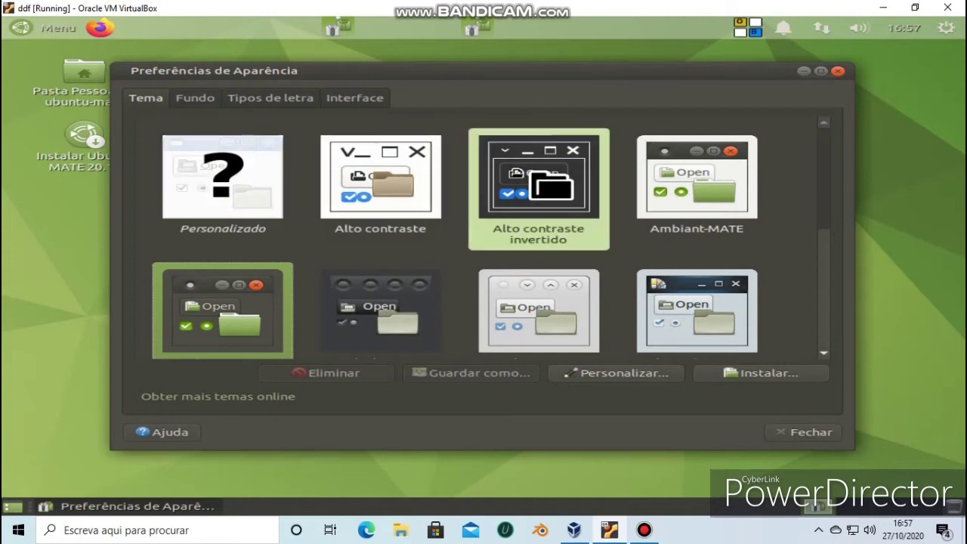
Open the theme customization, close the panel properties dialog, and apply the Redmond controls style
{"action": "scroll", "coordinate": [539, 189], "scroll_direction": "down", "scroll_amount": 1}
{"action": "left_click", "coordinate": [616, 373]}
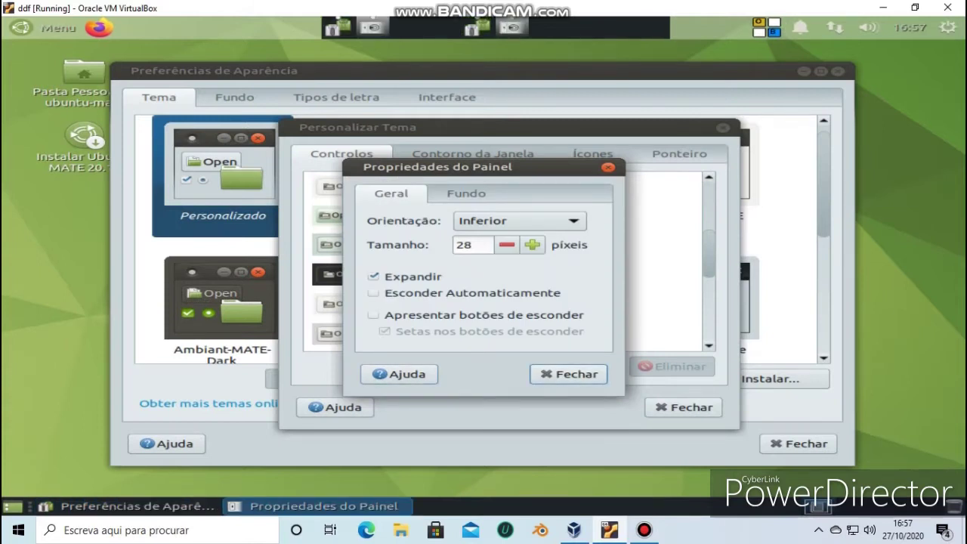
{"action": "left_click", "coordinate": [609, 167]}
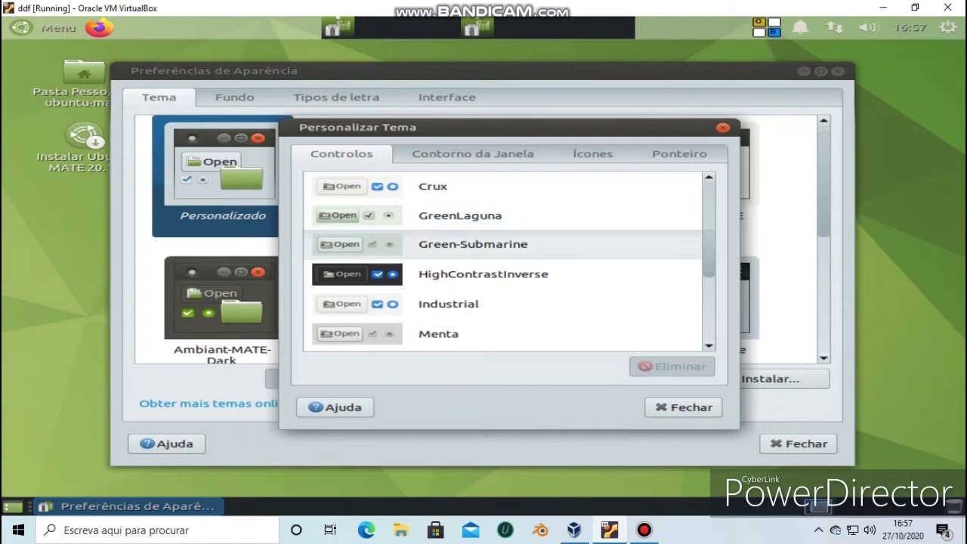
{"action": "scroll", "coordinate": [502, 261], "scroll_direction": "down", "scroll_amount": 3}
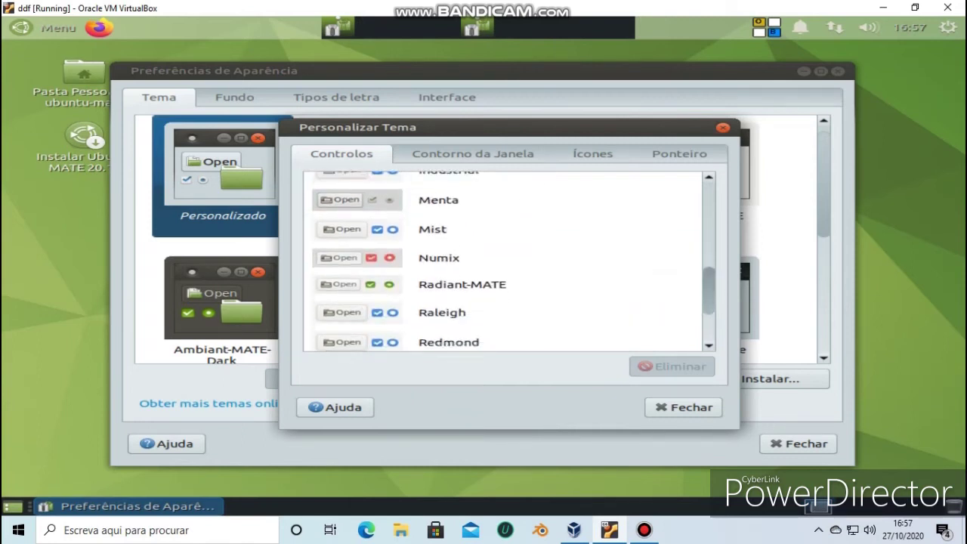
{"action": "scroll", "coordinate": [503, 261], "scroll_direction": "down", "scroll_amount": 2}
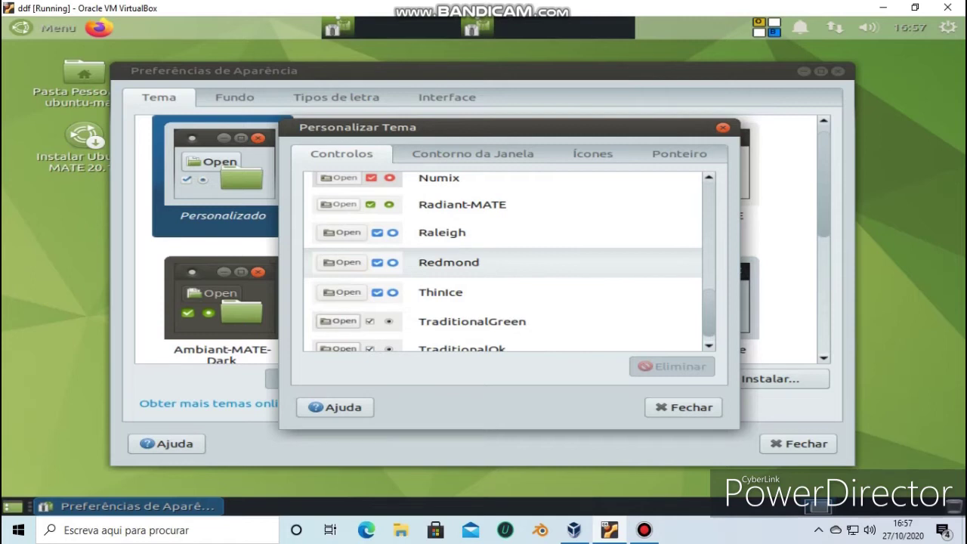
{"action": "left_click", "coordinate": [449, 262]}
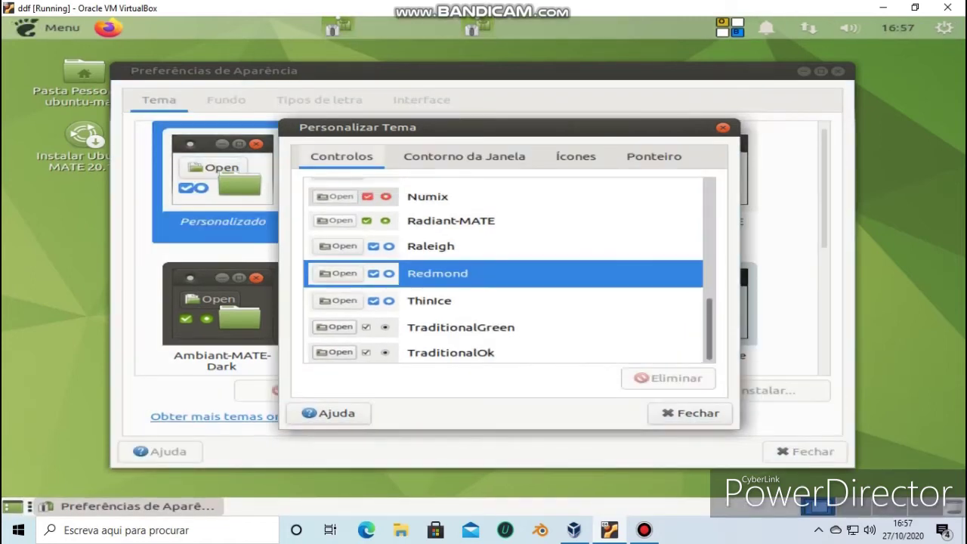
Check how the main menu and its Preferências category look with the Redmond controls, and dismiss the menu
{"action": "left_click", "coordinate": [53, 28]}
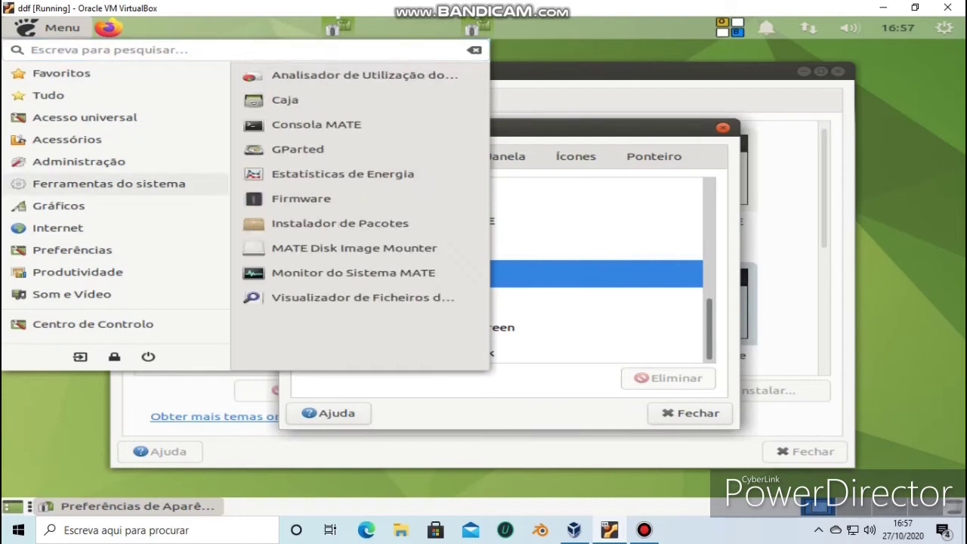
{"action": "mouse_move", "coordinate": [114, 250]}
{"action": "key", "text": "Escape"}
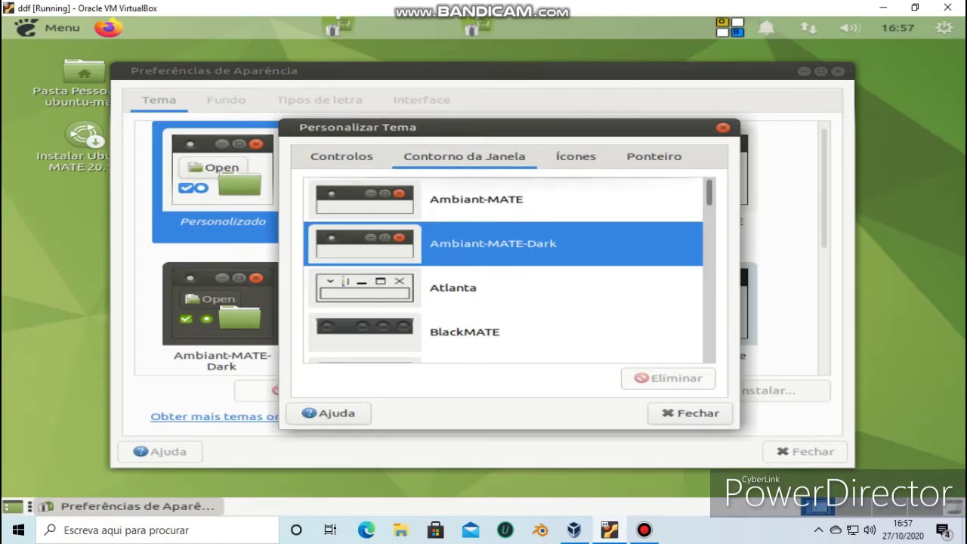
Apply the TraditionalGreen window border to the custom theme and close the Personalizar Tema dialog
{"action": "scroll", "coordinate": [508, 271], "scroll_direction": "down", "scroll_amount": 4}
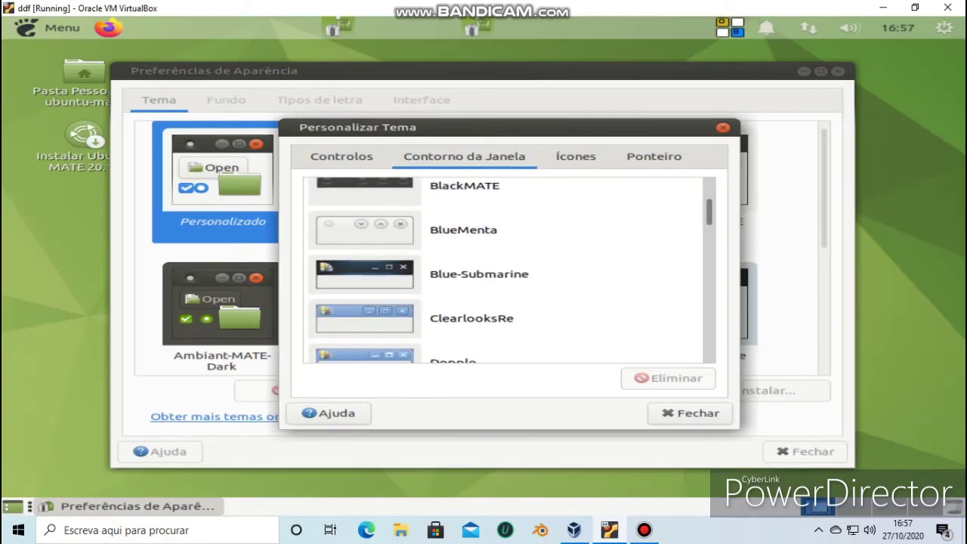
{"action": "scroll", "coordinate": [508, 271], "scroll_direction": "down", "scroll_amount": 5}
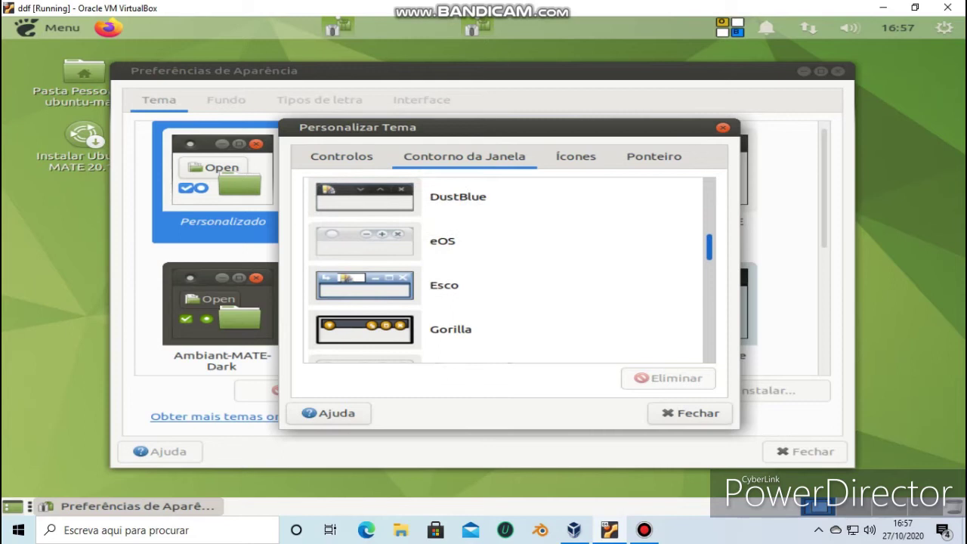
{"action": "scroll", "coordinate": [508, 270], "scroll_direction": "down", "scroll_amount": 6}
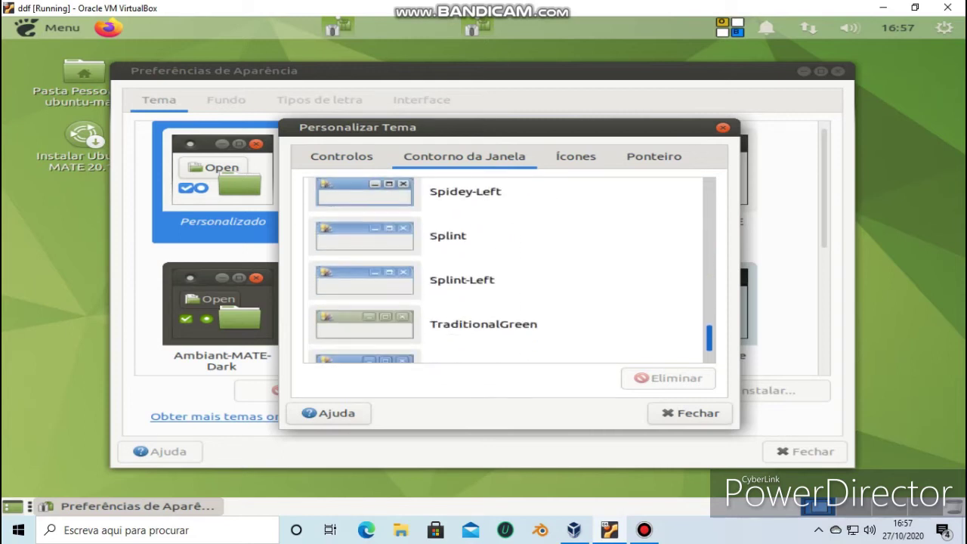
{"action": "mouse_move", "coordinate": [709, 348]}
{"action": "left_mouse_down"}
{"action": "mouse_move", "coordinate": [710, 226]}
{"action": "mouse_move", "coordinate": [710, 342]}
{"action": "left_mouse_up"}
{"action": "scroll", "coordinate": [508, 271], "scroll_direction": "down", "scroll_amount": 1}
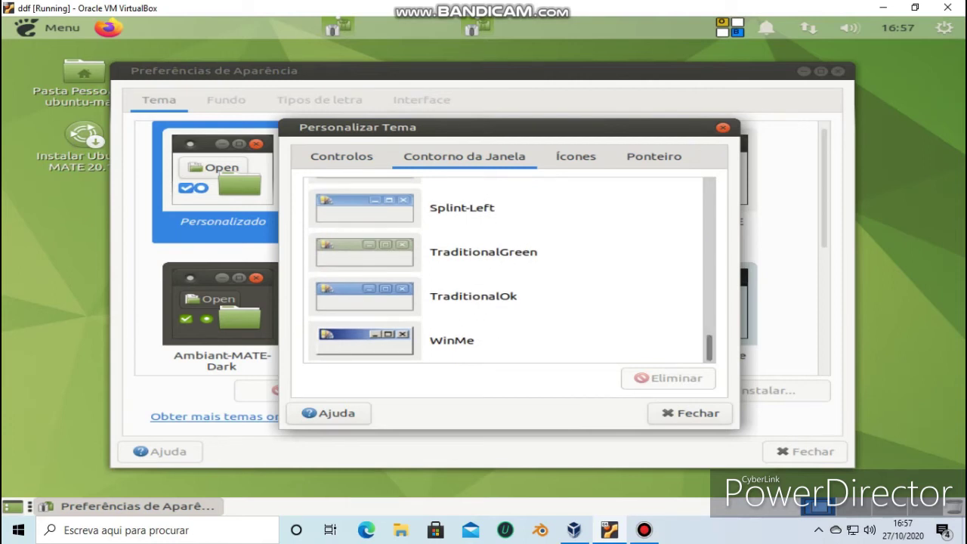
{"action": "left_click", "coordinate": [495, 253]}
{"action": "left_click", "coordinate": [690, 414]}
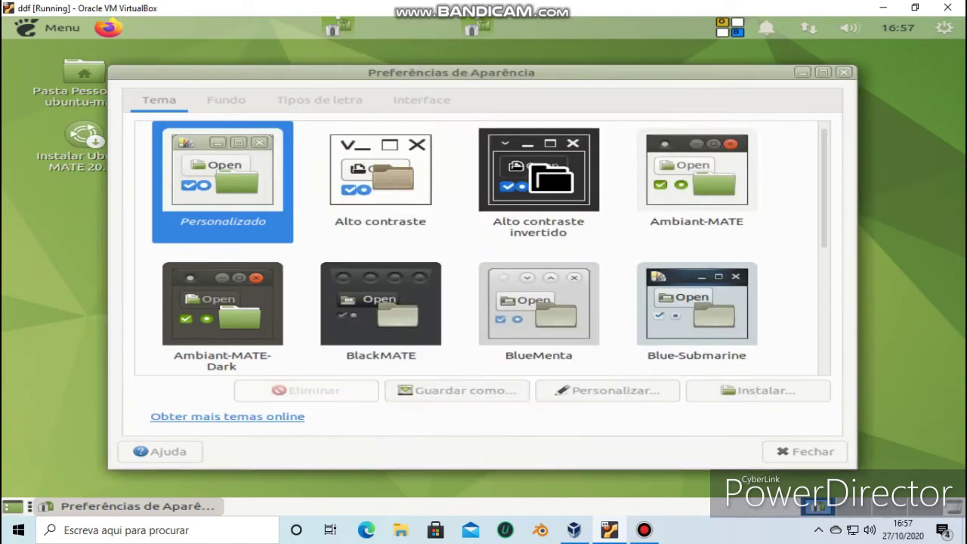
Look through the remaining themes and close Preferências de Aparência
{"action": "scroll", "coordinate": [483, 248], "scroll_direction": "down", "scroll_amount": 2}
{"action": "scroll", "coordinate": [484, 248], "scroll_direction": "down", "scroll_amount": 3}
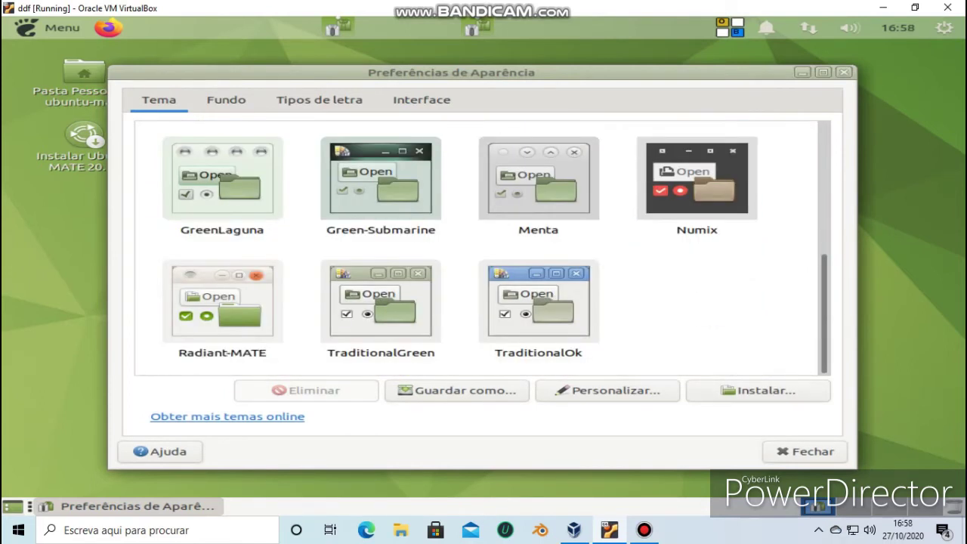
{"action": "left_click", "coordinate": [805, 452]}
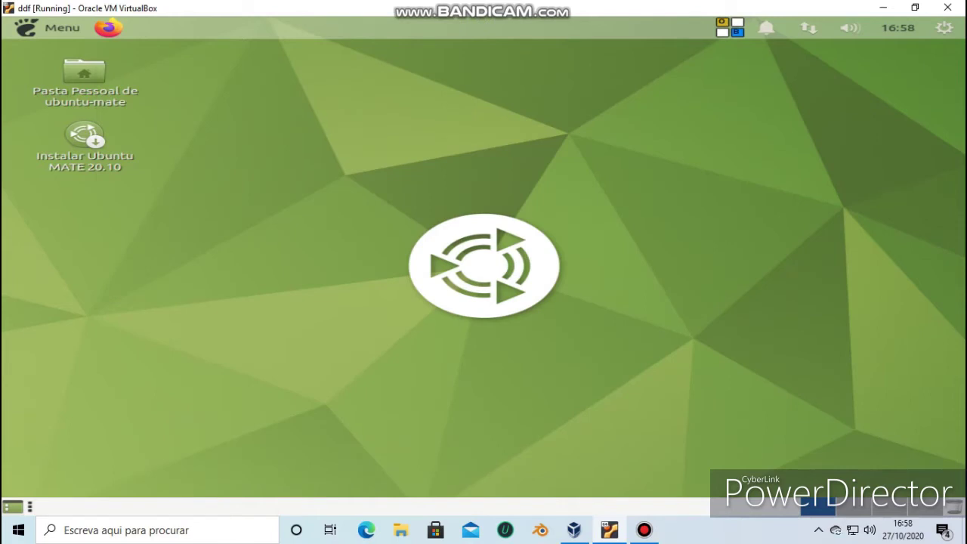
Remove the panel that holds the window list from the desktop and confirm the removal
{"action": "right_click", "coordinate": [382, 507]}
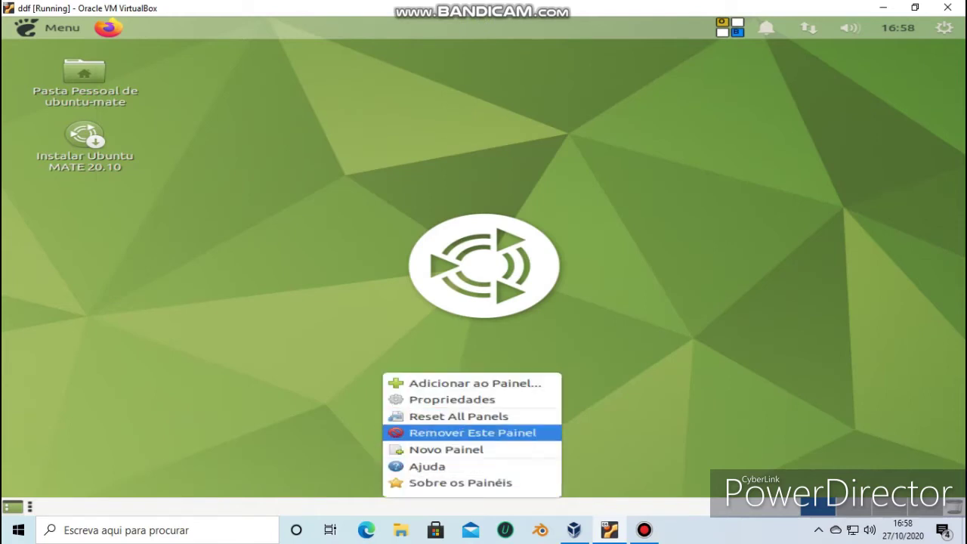
{"action": "left_click", "coordinate": [454, 433]}
{"action": "left_click", "coordinate": [605, 315]}
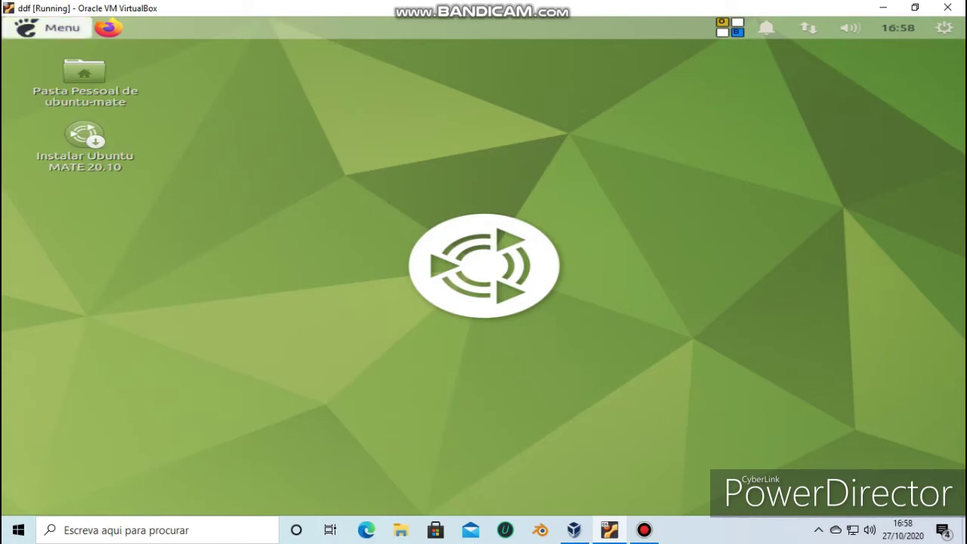
Open Centro de Controlo and launch MATE Tweak from its Aparência e Comportamento group
{"action": "left_click", "coordinate": [53, 27]}
{"action": "left_click", "coordinate": [114, 325]}
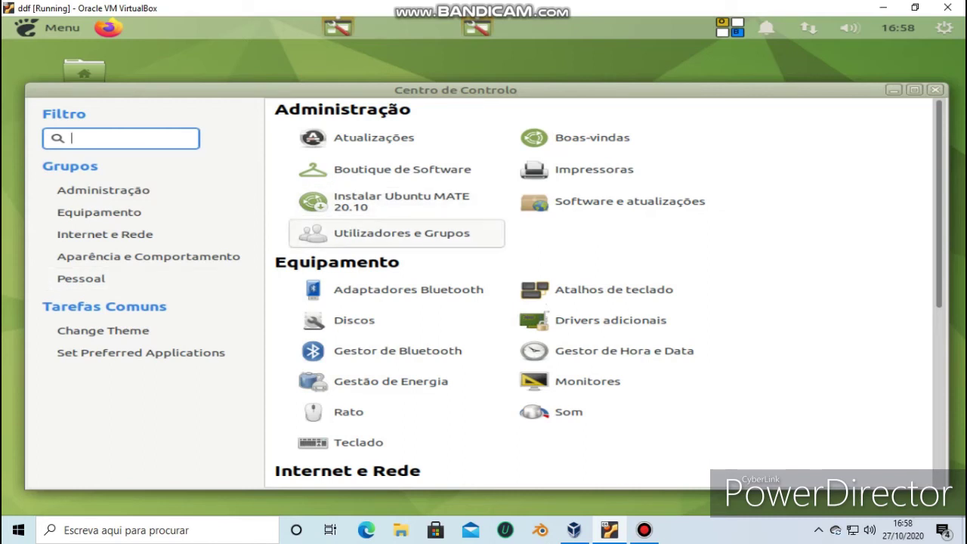
{"action": "scroll", "coordinate": [397, 240], "scroll_direction": "down", "scroll_amount": 1}
{"action": "scroll", "coordinate": [397, 244], "scroll_direction": "down", "scroll_amount": 1}
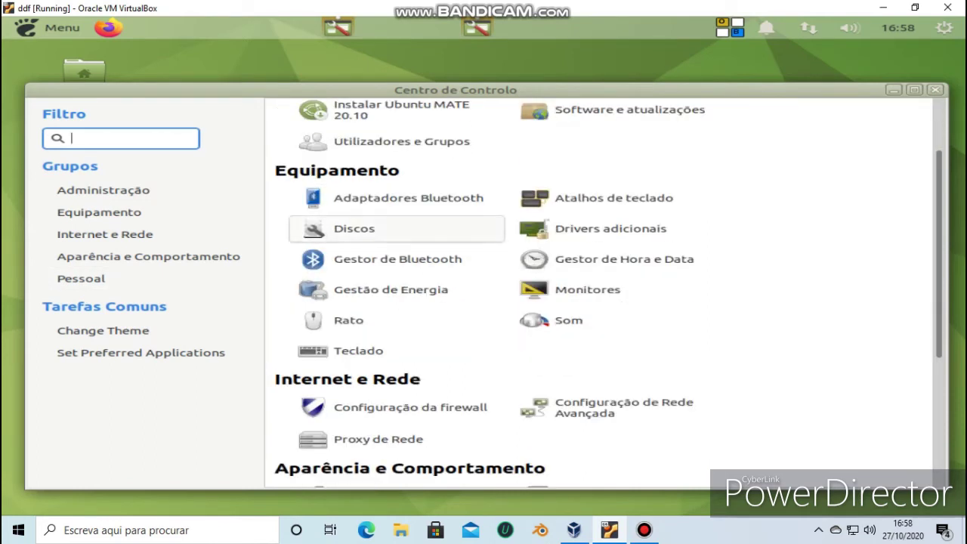
{"action": "scroll", "coordinate": [397, 243], "scroll_direction": "down", "scroll_amount": 1}
{"action": "scroll", "coordinate": [397, 243], "scroll_direction": "down", "scroll_amount": 4}
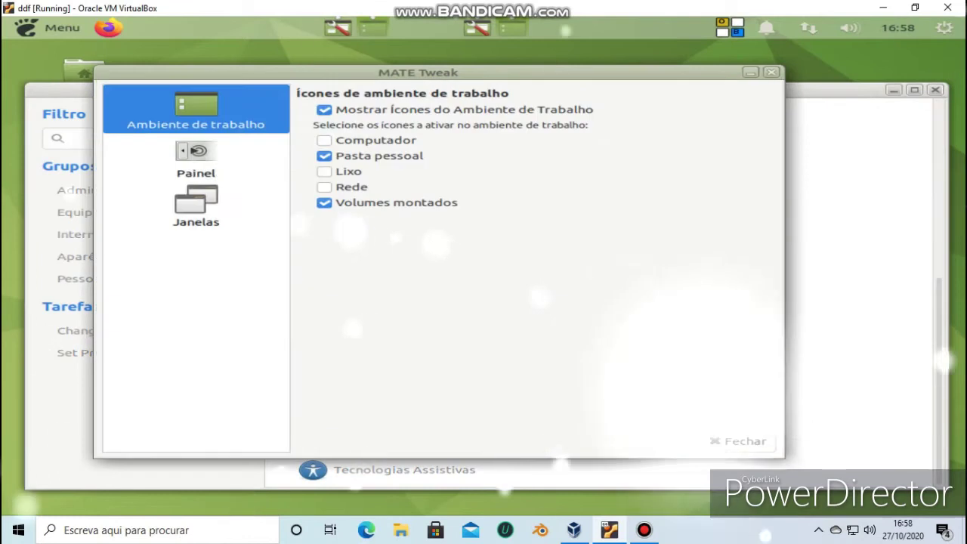
Enable the Computador, Lixo and Rede desktop icons, and move the MATE Tweak and Centro de Controlo windows to uncover the desktop icons
{"action": "left_click", "coordinate": [325, 140]}
{"action": "left_click", "coordinate": [324, 171]}
{"action": "left_click", "coordinate": [325, 188]}
{"action": "left_click", "coordinate": [324, 187]}
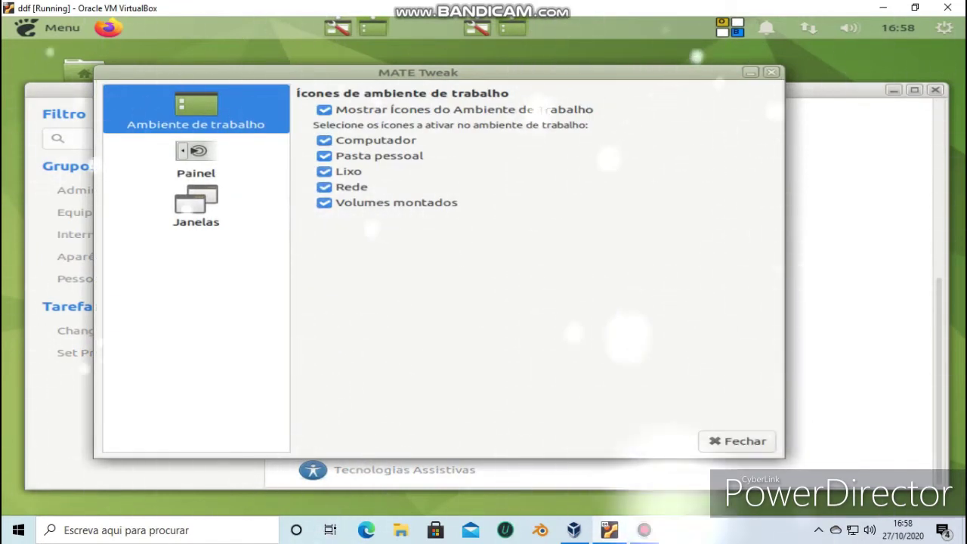
{"action": "left_click_drag", "start_coordinate": [453, 72], "coordinate": [577, 90]}
{"action": "left_click_drag", "start_coordinate": [151, 90], "coordinate": [129, 166]}
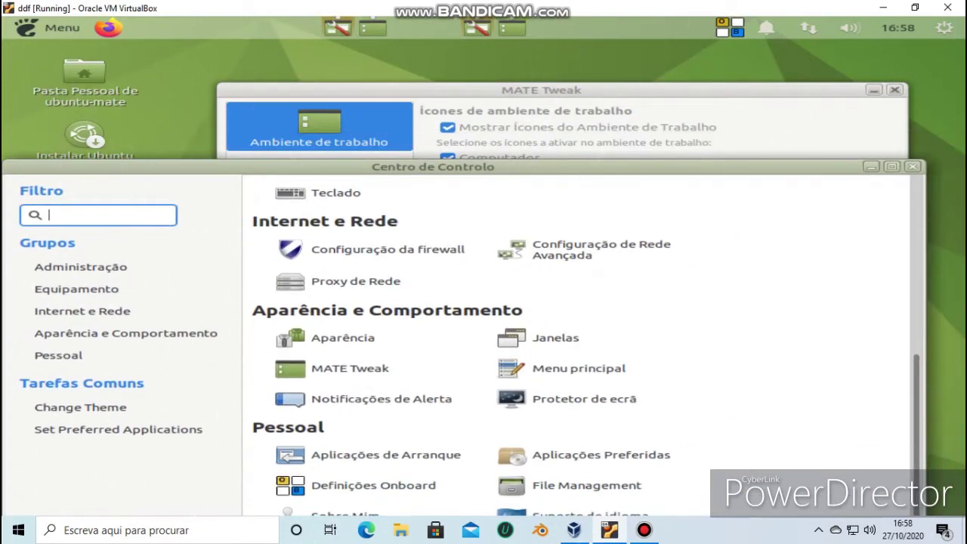
Close Centro de Controlo and enable the dock, HUD, drop-down terminal and keyboard LED options in MATE Tweak's Painel settings
{"action": "left_click", "coordinate": [913, 166]}
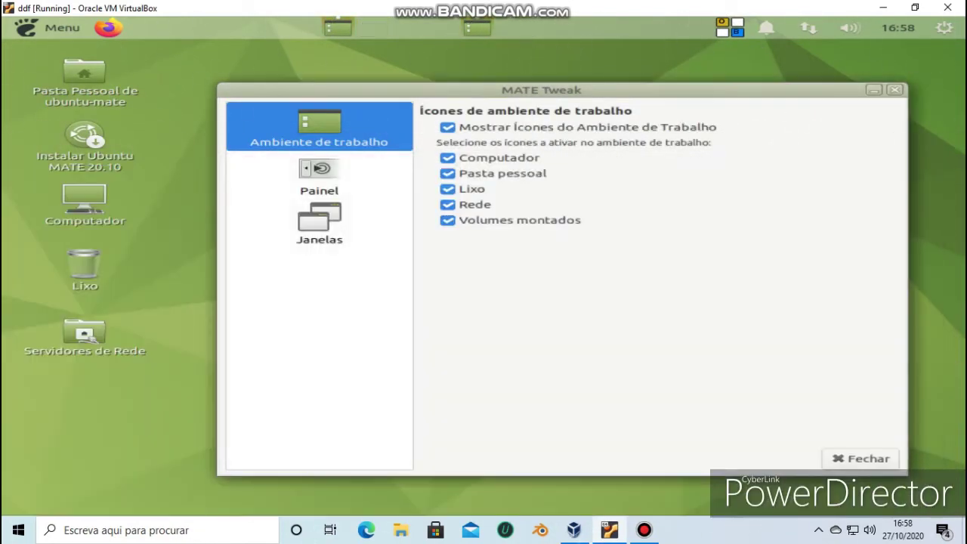
{"action": "left_click", "coordinate": [319, 176]}
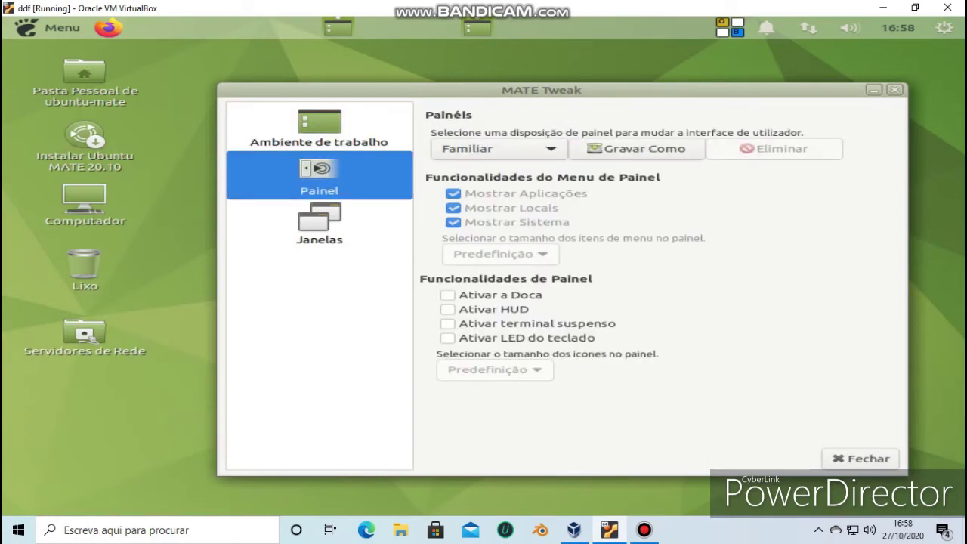
{"action": "left_click", "coordinate": [448, 296]}
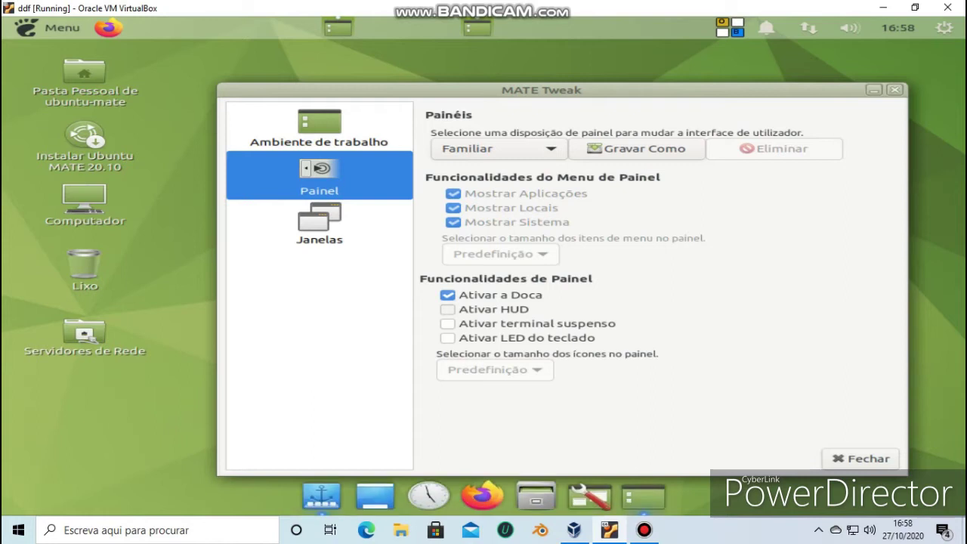
{"action": "left_click", "coordinate": [448, 309]}
{"action": "left_click", "coordinate": [448, 338]}
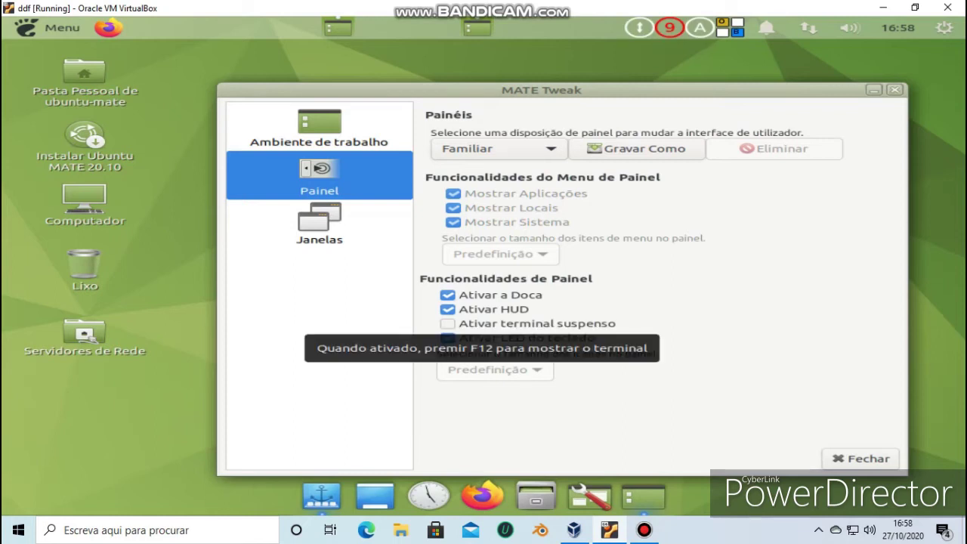
{"action": "left_click", "coordinate": [447, 323]}
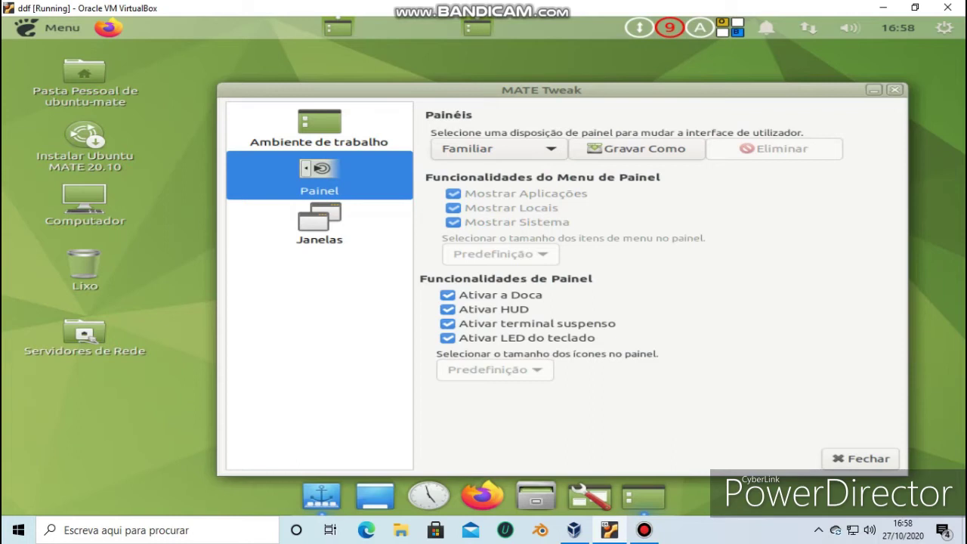
Switch the MATE Tweak panel layout from Familiar to the one with a full-height vertical launcher panel
{"action": "left_click", "coordinate": [498, 149]}
{"action": "left_click", "coordinate": [499, 168]}
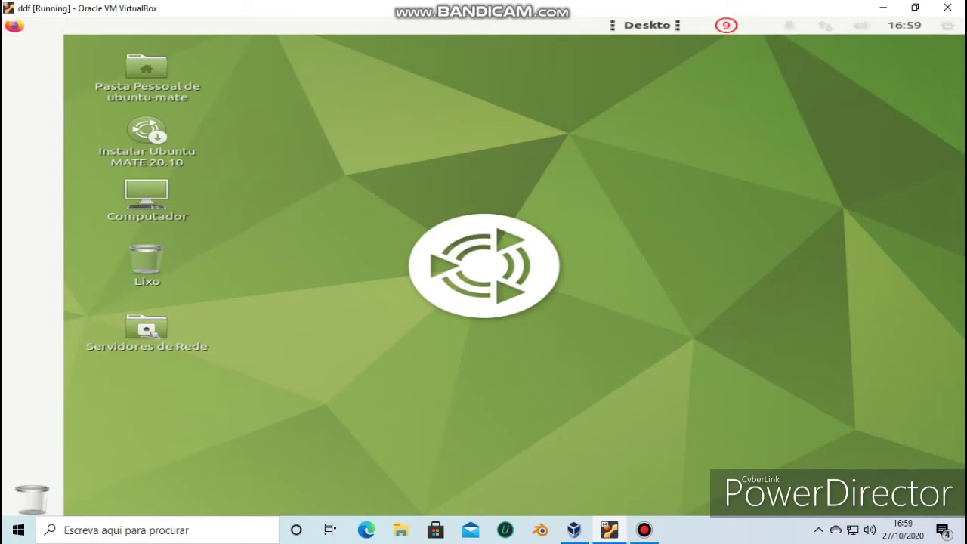
Give the vertical panel a solid-colour background (Cor sólida) with its opacity set to 38
{"action": "right_click", "coordinate": [33, 178]}
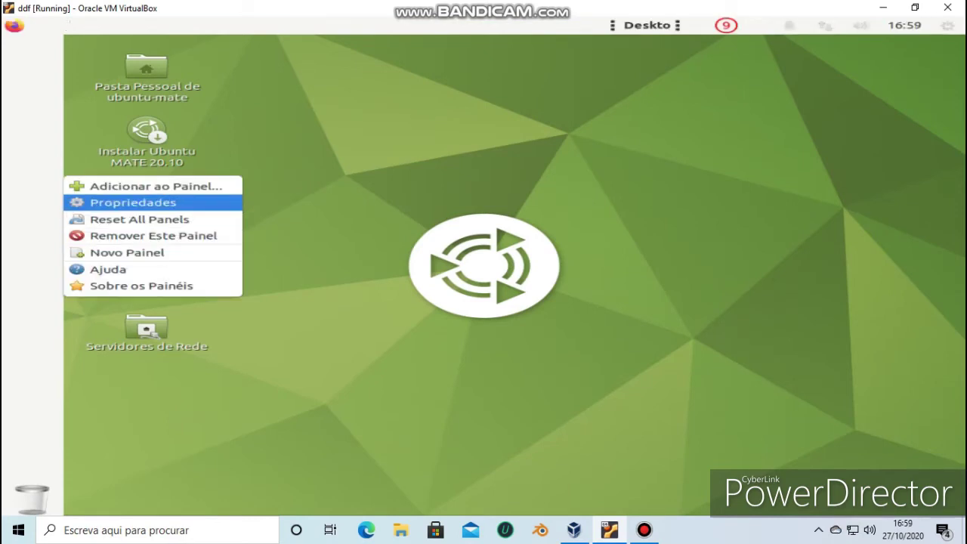
{"action": "left_click", "coordinate": [133, 202]}
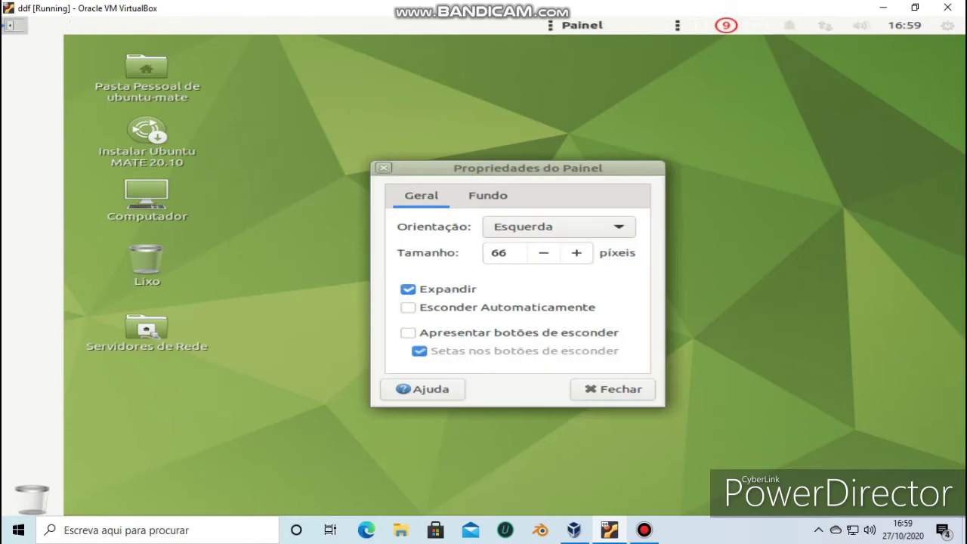
{"action": "left_click", "coordinate": [488, 195]}
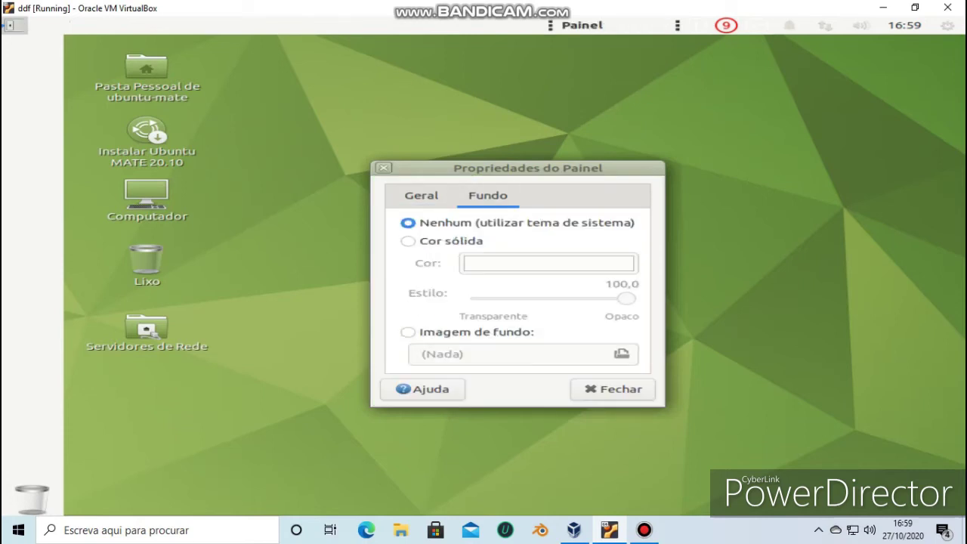
{"action": "left_click", "coordinate": [410, 241]}
{"action": "left_click_drag", "start_coordinate": [626, 298], "coordinate": [530, 298]}
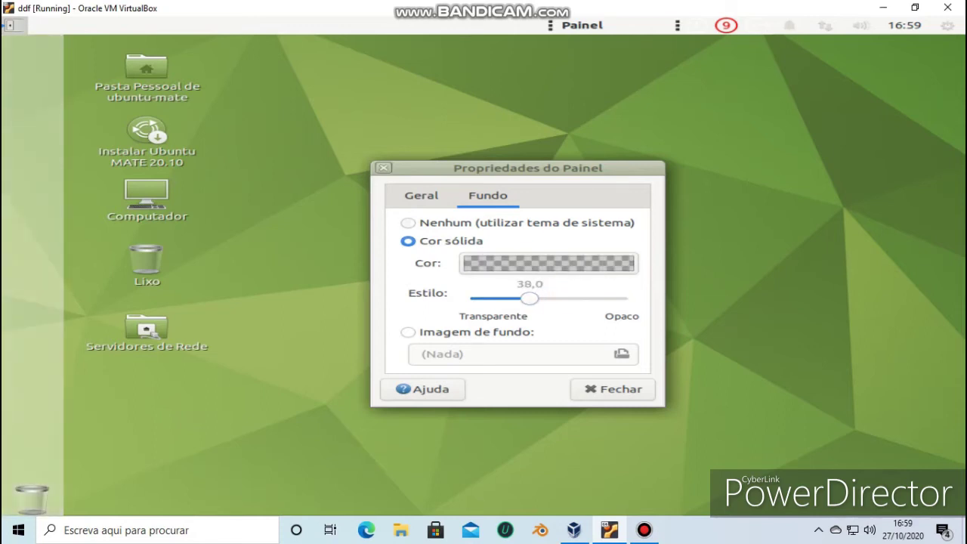
Reduce the vertical panel's size to 17 pixels and close Propriedades do Painel
{"action": "left_click", "coordinate": [421, 196]}
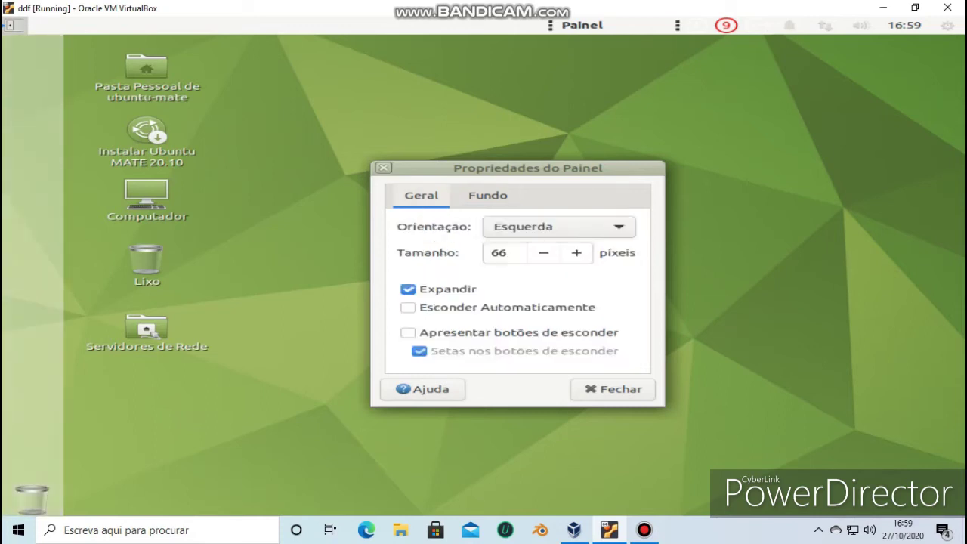
{"action": "left_click", "coordinate": [544, 253]}
{"action": "left_click_drag", "start_coordinate": [544, 252], "coordinate": [543, 252]}
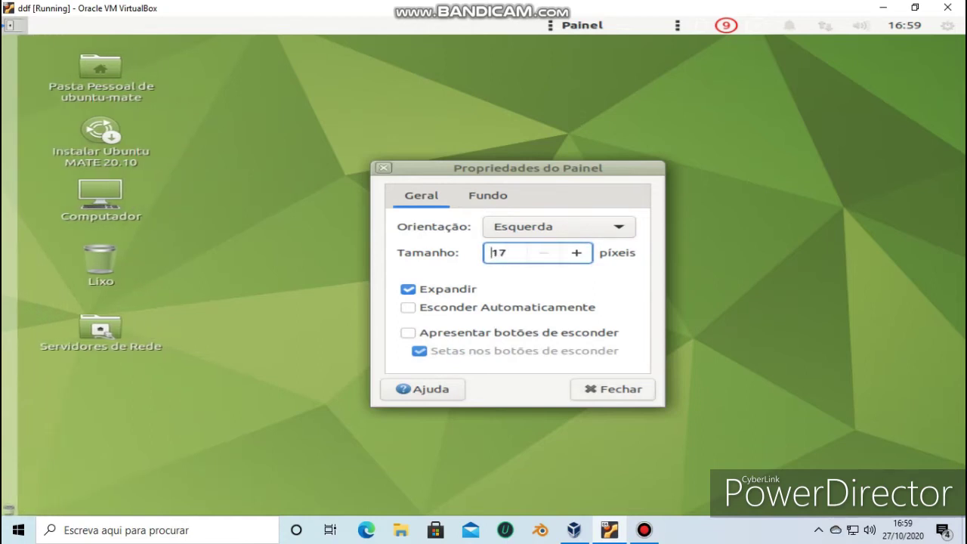
{"action": "left_click", "coordinate": [384, 169]}
Change the desktop background to the rocky mountain valley photo at sunset and close Preferências de Aparência
{"action": "right_click", "coordinate": [373, 188]}
{"action": "left_click", "coordinate": [468, 332]}
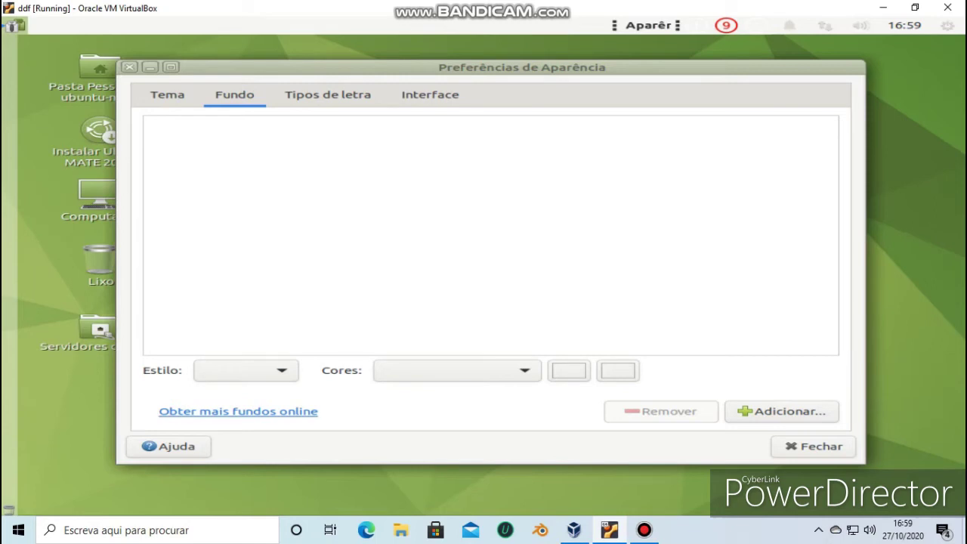
{"action": "left_click", "coordinate": [167, 95]}
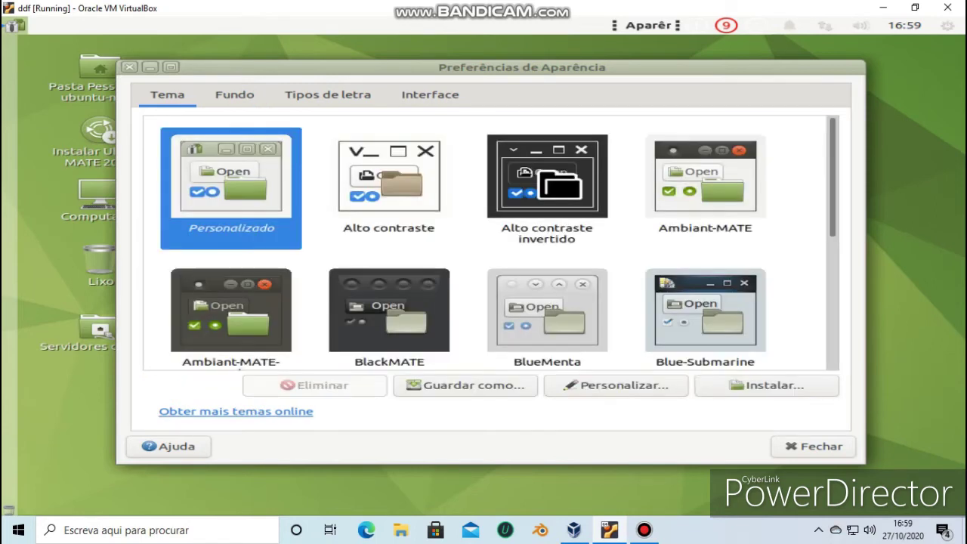
{"action": "left_click", "coordinate": [235, 94]}
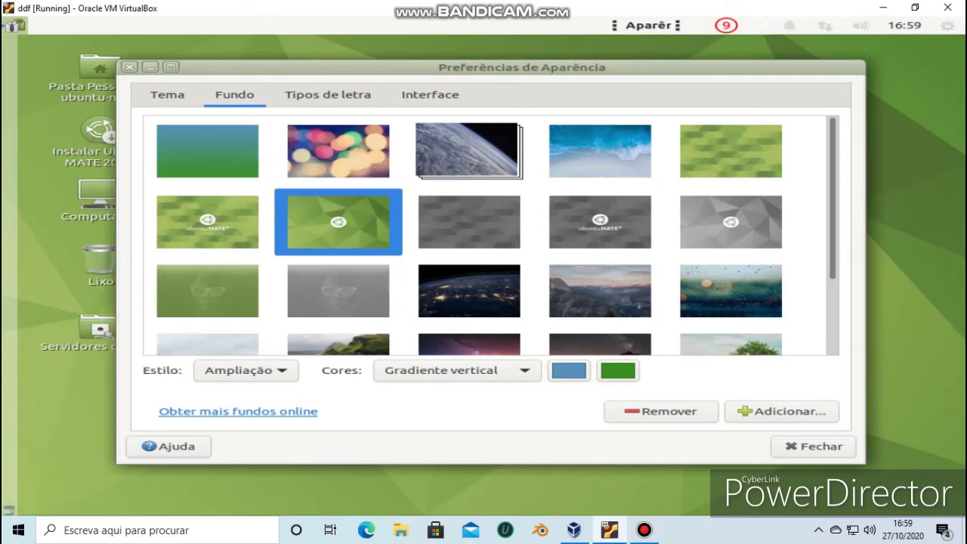
{"action": "scroll", "coordinate": [497, 236], "scroll_direction": "down", "scroll_amount": 1}
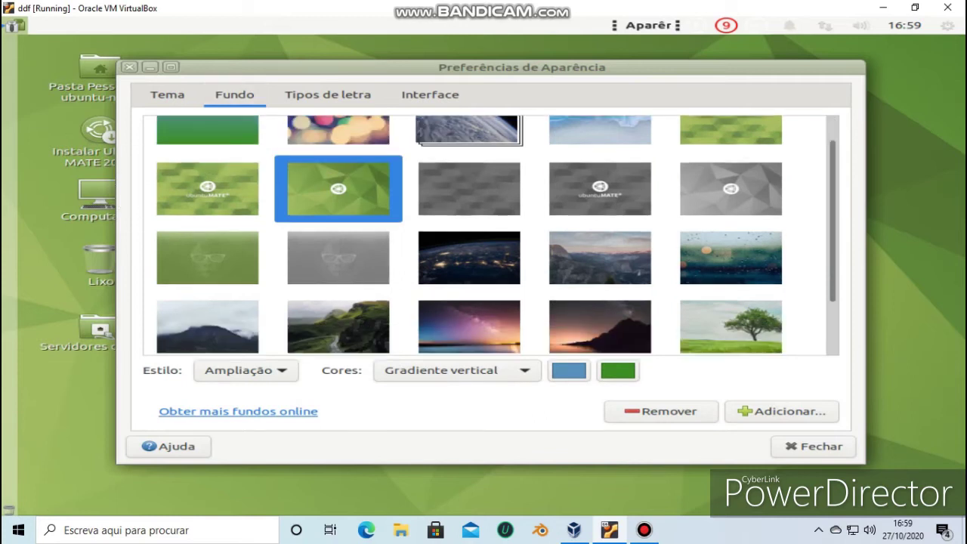
{"action": "scroll", "coordinate": [497, 236], "scroll_direction": "down", "scroll_amount": 2}
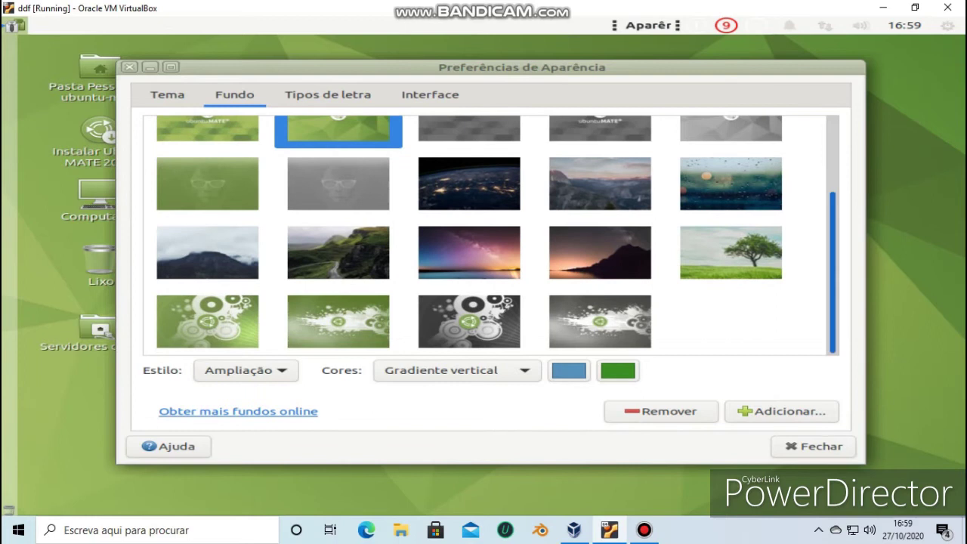
{"action": "scroll", "coordinate": [491, 236], "scroll_direction": "up", "scroll_amount": 3}
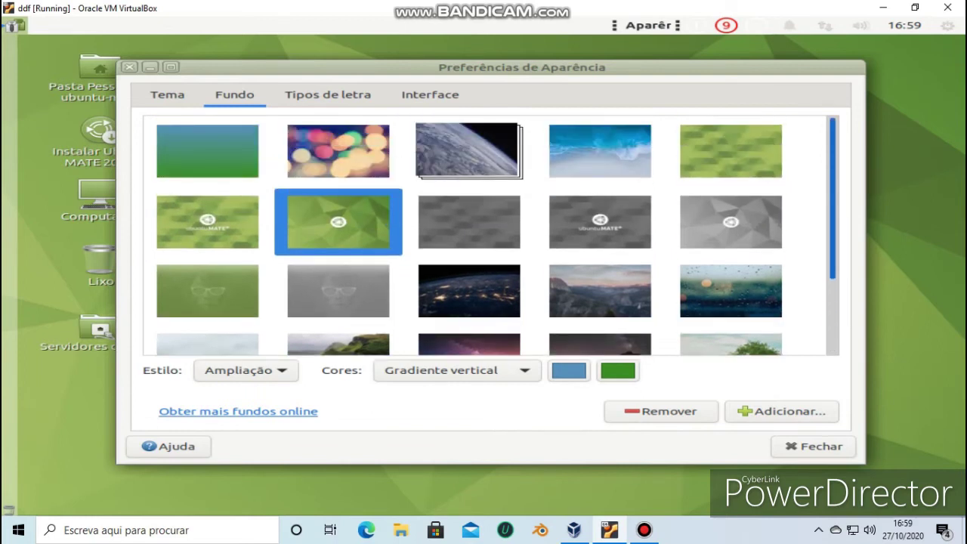
{"action": "scroll", "coordinate": [497, 235], "scroll_direction": "down", "scroll_amount": 3}
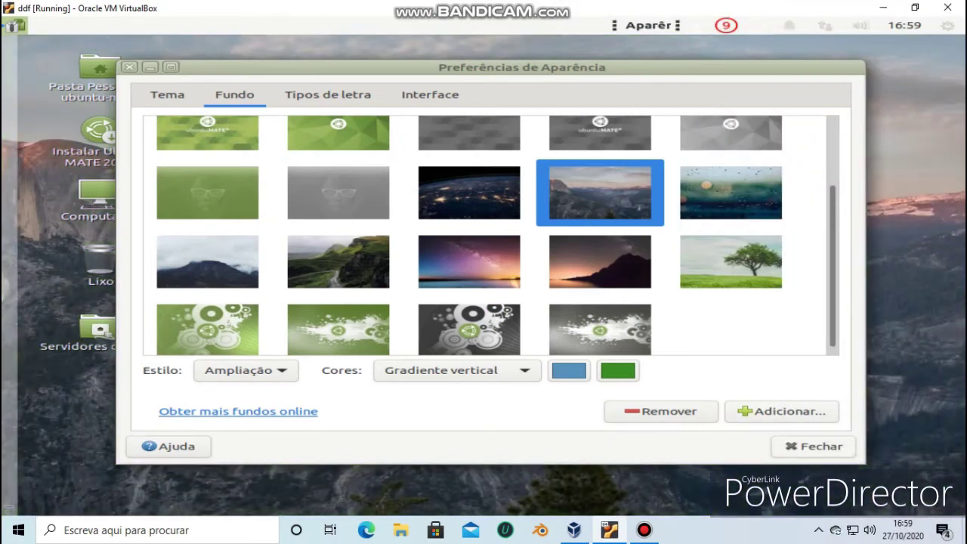
{"action": "left_click", "coordinate": [810, 446]}
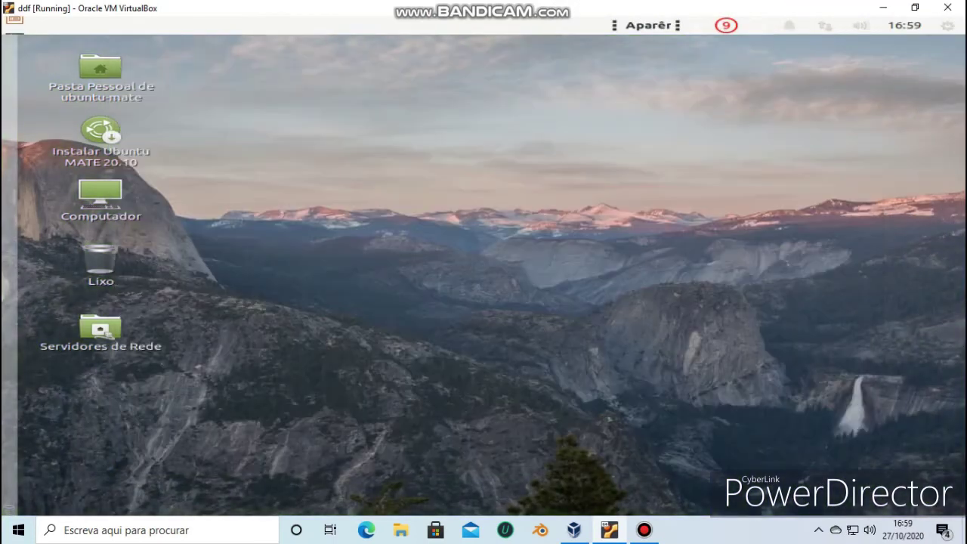
Add the Advanced MATE Menu item to the vertical panel
{"action": "right_click", "coordinate": [14, 222]}
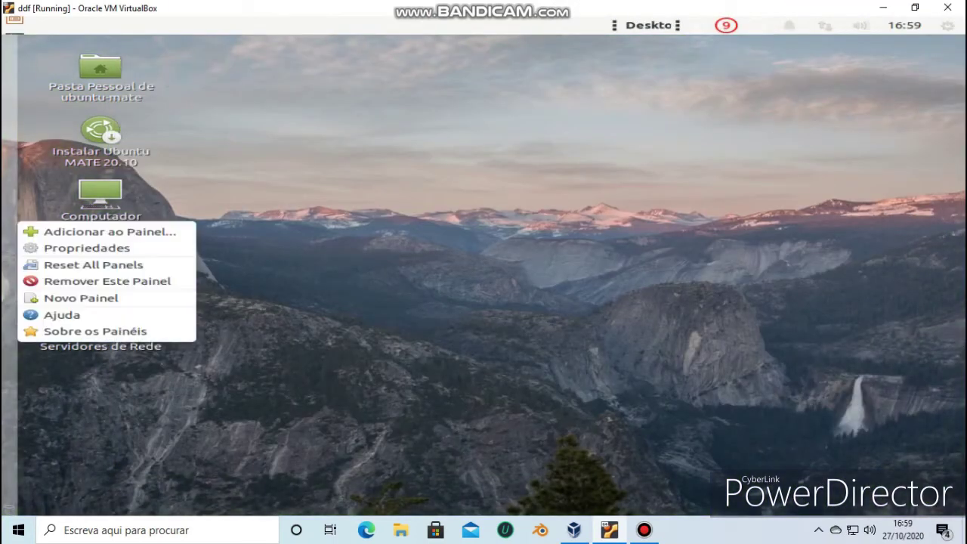
{"action": "left_click", "coordinate": [83, 231]}
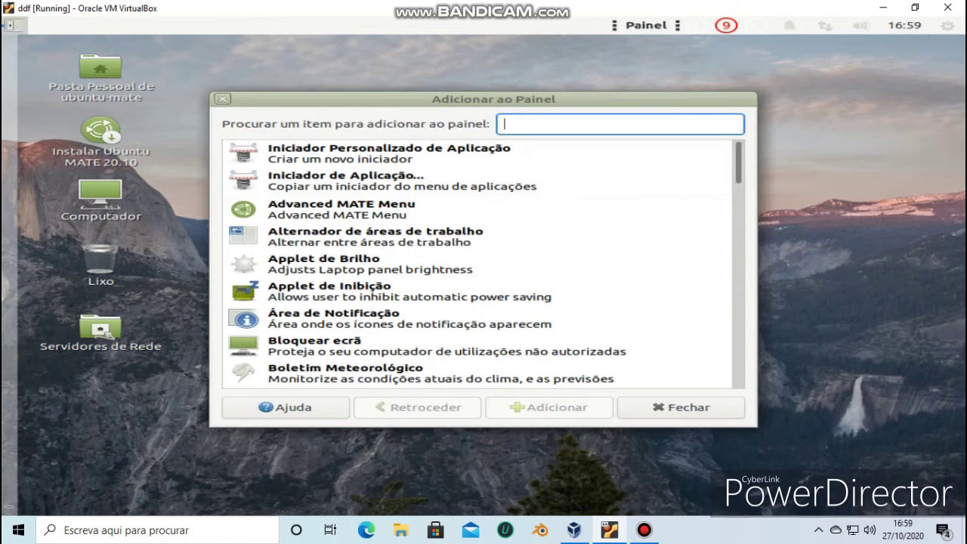
{"action": "left_click", "coordinate": [341, 209]}
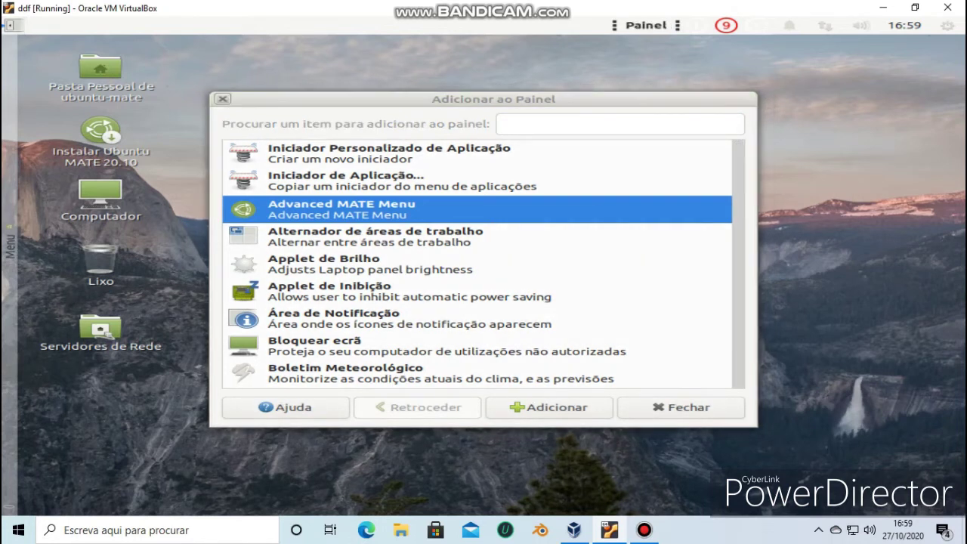
Try to open the added Advanced MATE Menu, and move it to the upper end of the vertical panel
{"action": "left_click", "coordinate": [10, 243]}
{"action": "left_click", "coordinate": [10, 244]}
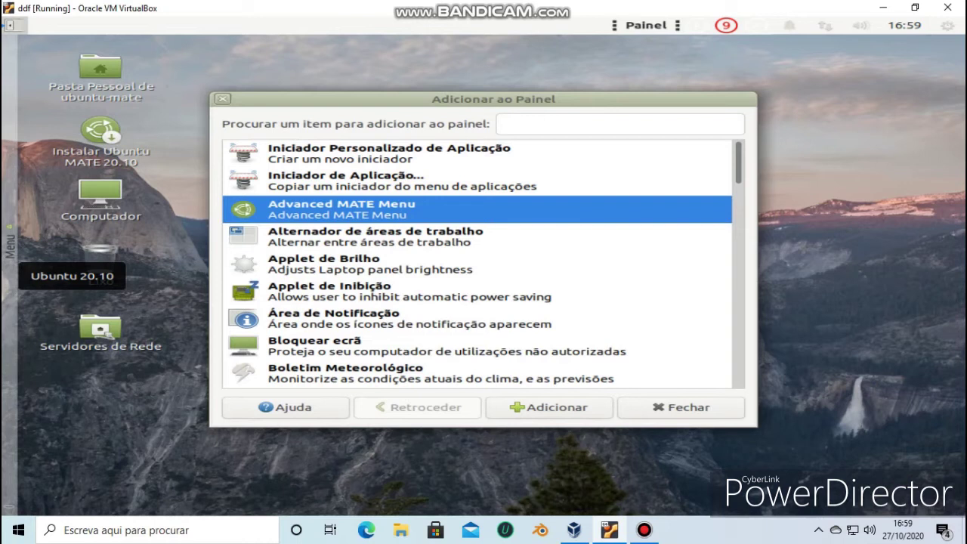
{"action": "right_click", "coordinate": [9, 244]}
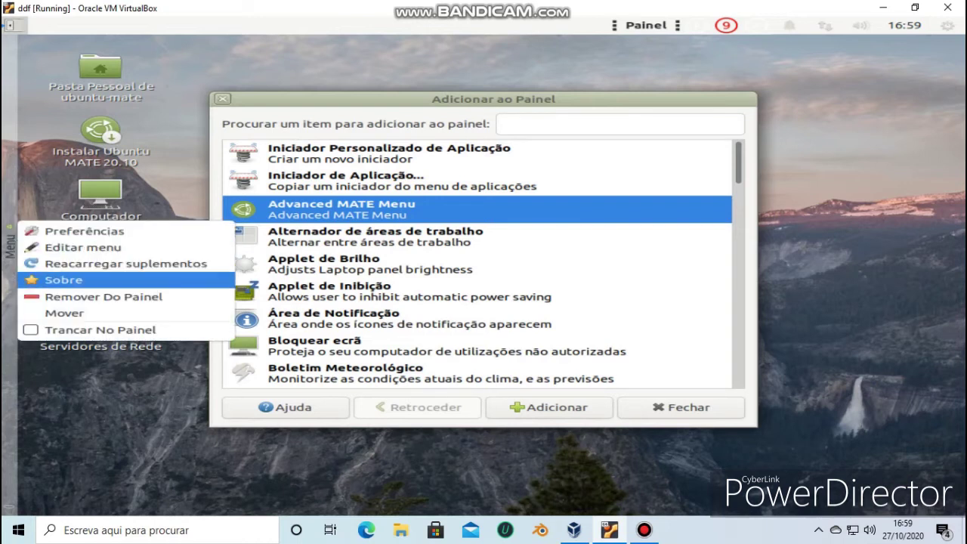
{"action": "left_click", "coordinate": [64, 313]}
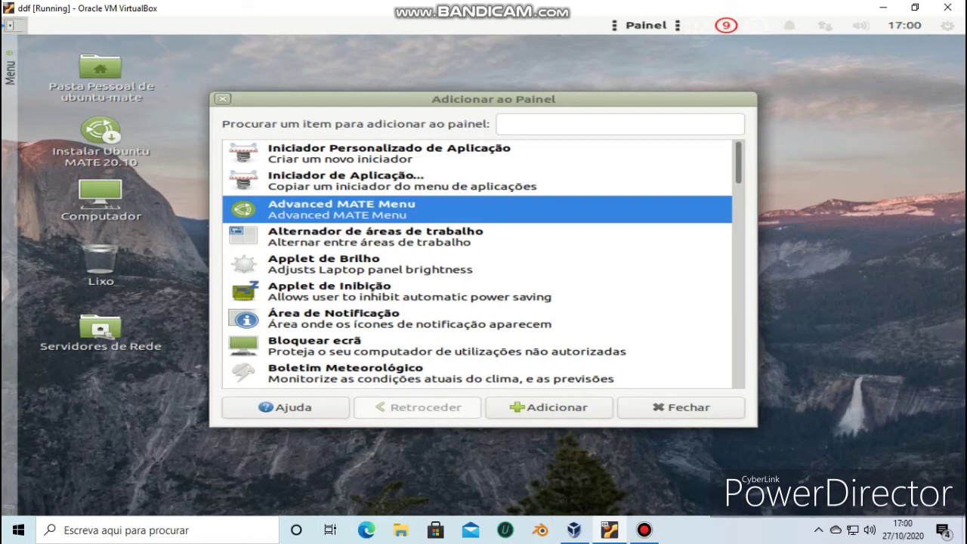
Add Brisk Menu to the vertical panel and close Adicionar ao Painel
{"action": "scroll", "coordinate": [478, 264], "scroll_direction": "down", "scroll_amount": 3}
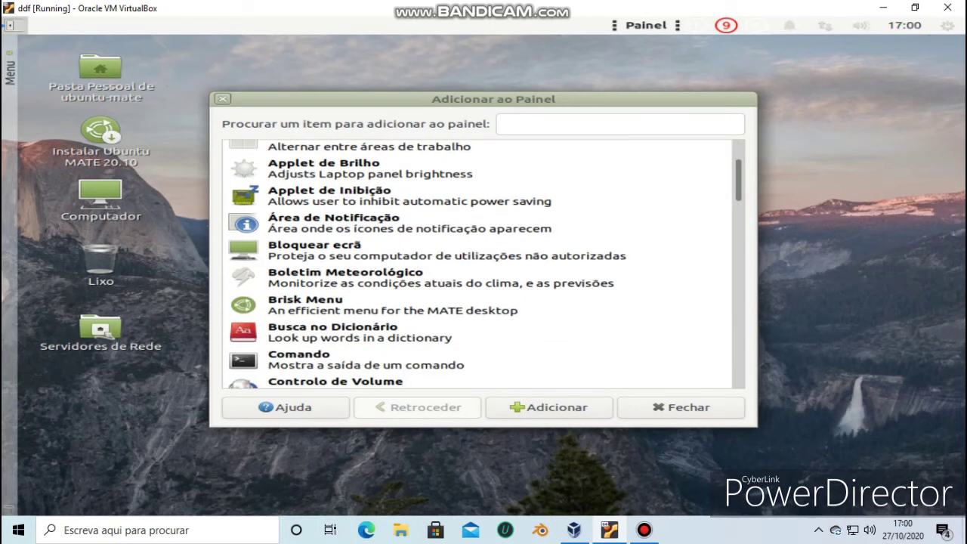
{"action": "left_click", "coordinate": [478, 305]}
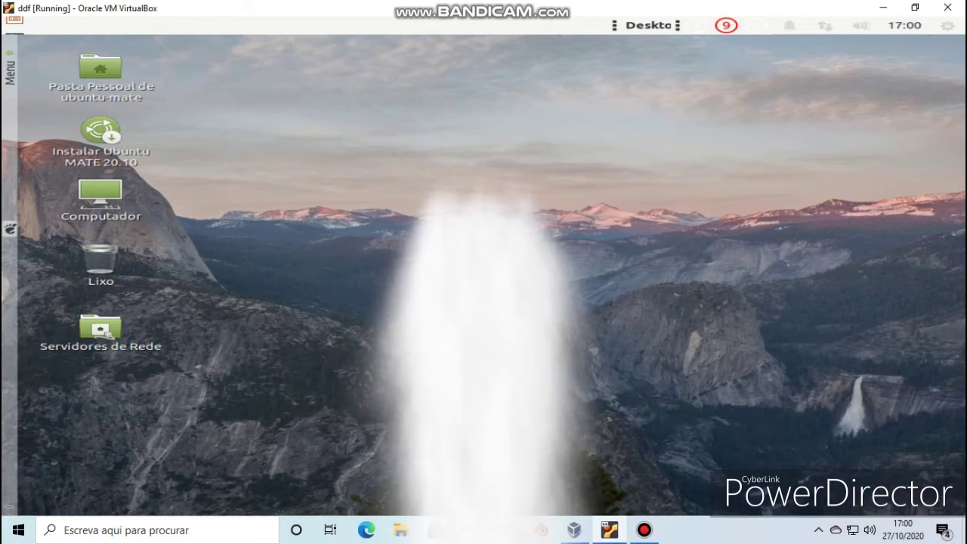
Launch Boutique de Software from the added Brisk Menu and browse its Som e Vídeo and Jogos categories
{"action": "left_click", "coordinate": [10, 229]}
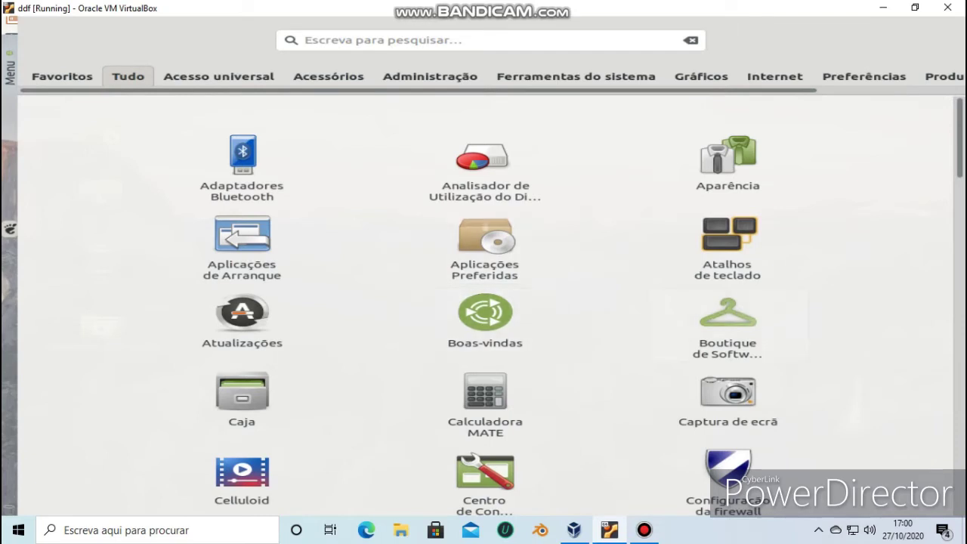
{"action": "left_click", "coordinate": [727, 325]}
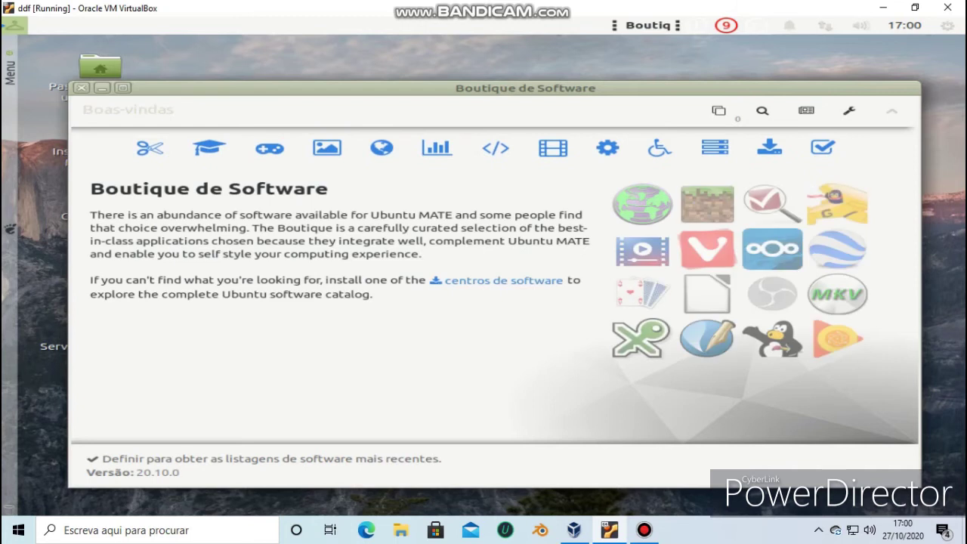
{"action": "left_click", "coordinate": [554, 148]}
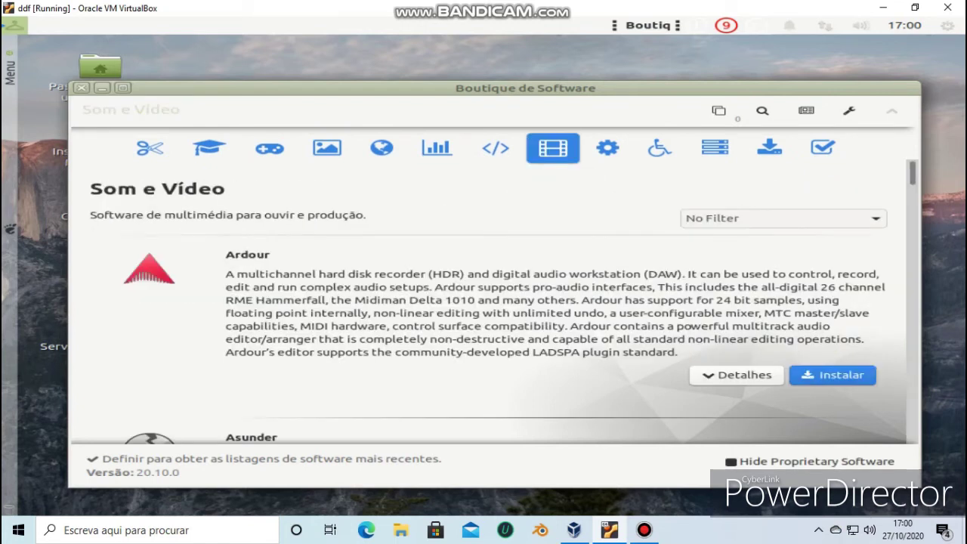
{"action": "left_click_drag", "start_coordinate": [913, 173], "coordinate": [913, 195]}
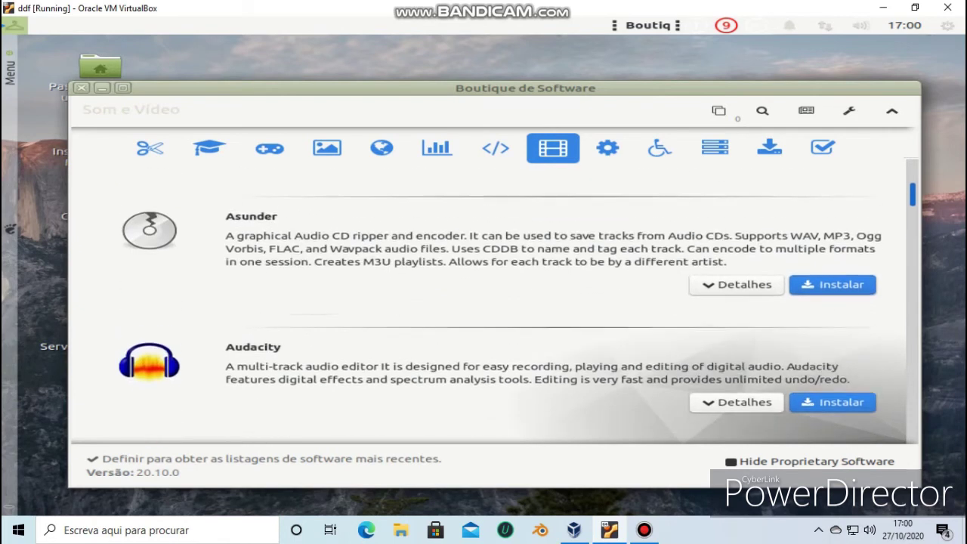
{"action": "left_click", "coordinate": [270, 149]}
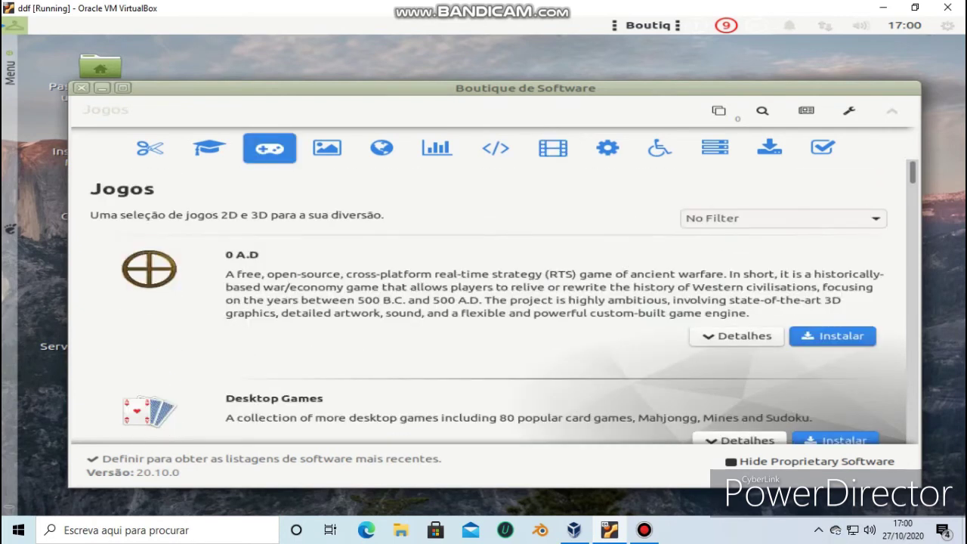
{"action": "scroll", "coordinate": [495, 302], "scroll_direction": "down", "scroll_amount": 5}
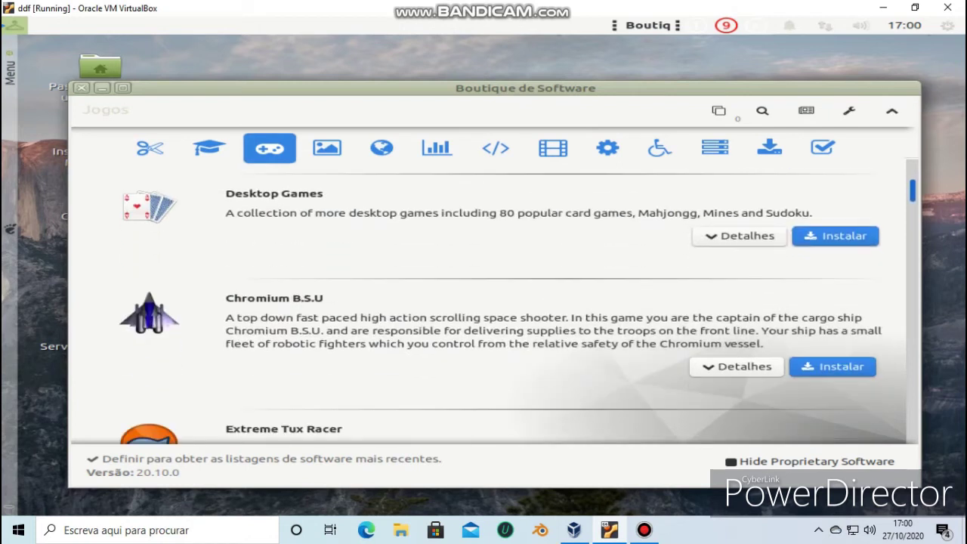
{"action": "scroll", "coordinate": [496, 302], "scroll_direction": "down", "scroll_amount": 1}
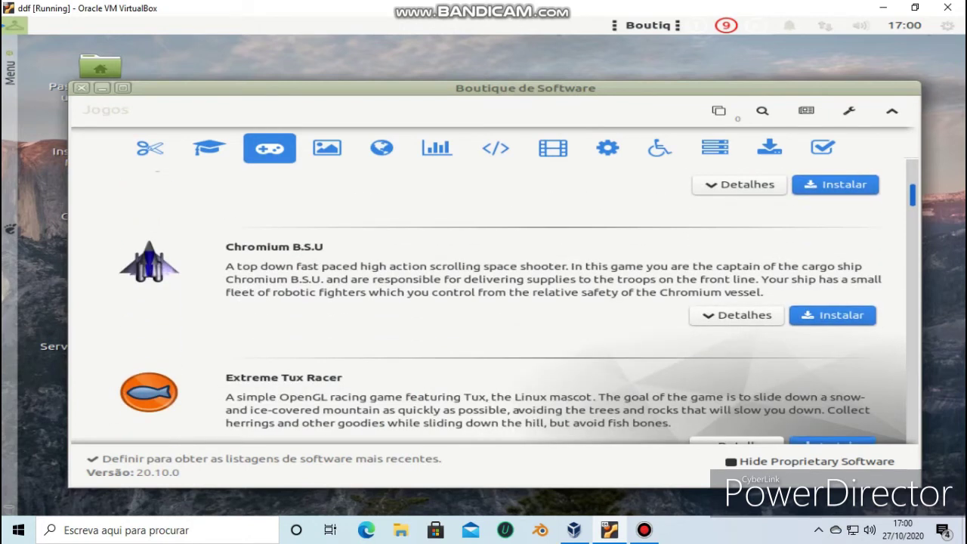
Queue the game Chromium B.S.U for installation from the Jogos category
{"action": "scroll", "coordinate": [496, 302], "scroll_direction": "down", "scroll_amount": 6}
{"action": "scroll", "coordinate": [496, 302], "scroll_direction": "up", "scroll_amount": 5}
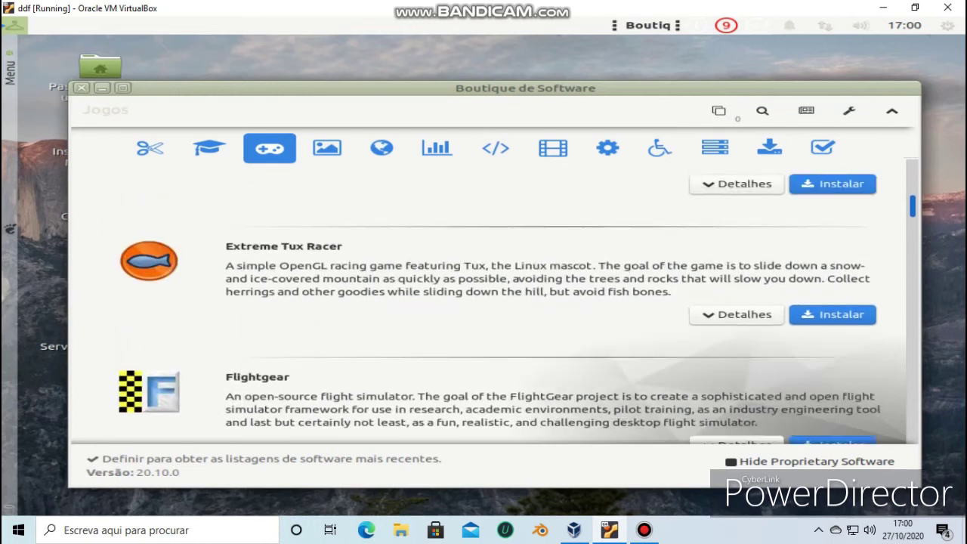
{"action": "left_click", "coordinate": [833, 286]}
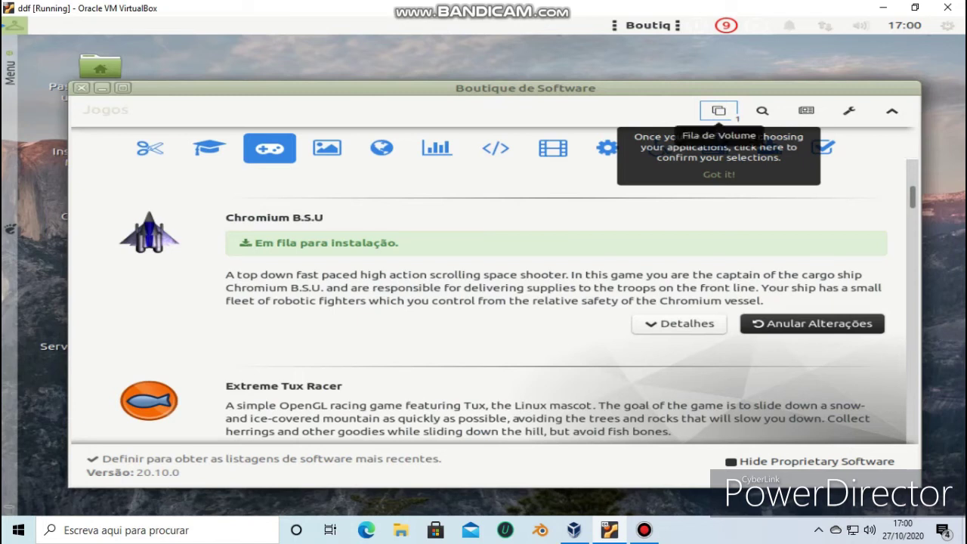
{"action": "left_click_drag", "start_coordinate": [913, 197], "coordinate": [913, 177]}
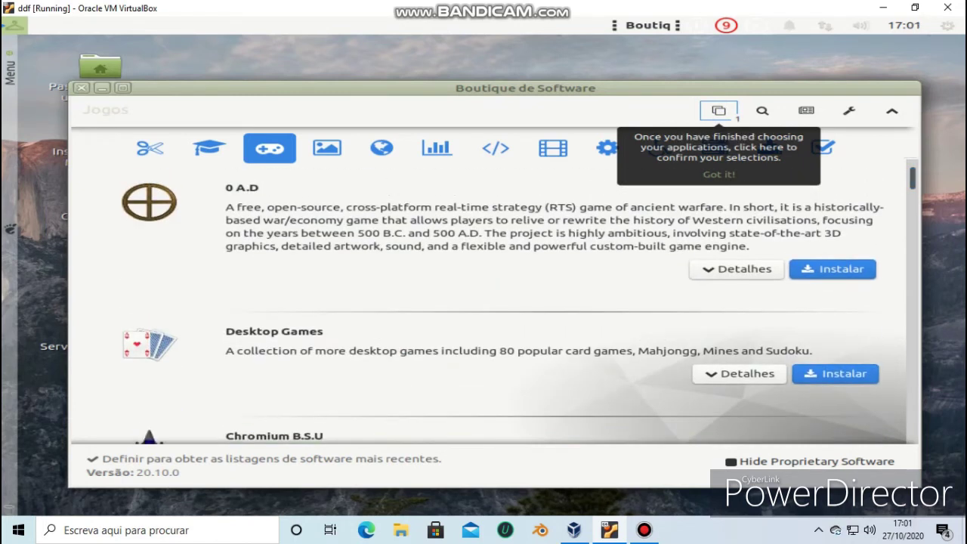
{"action": "scroll", "coordinate": [491, 302], "scroll_direction": "up", "scroll_amount": 2}
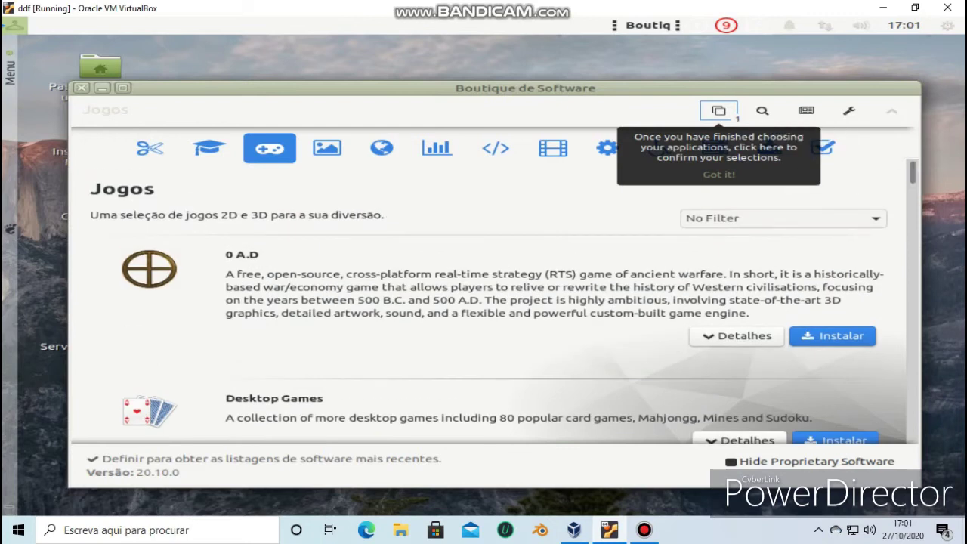
Review the queued changes and apply them to install Chromium B.S.U
{"action": "left_click", "coordinate": [763, 110]}
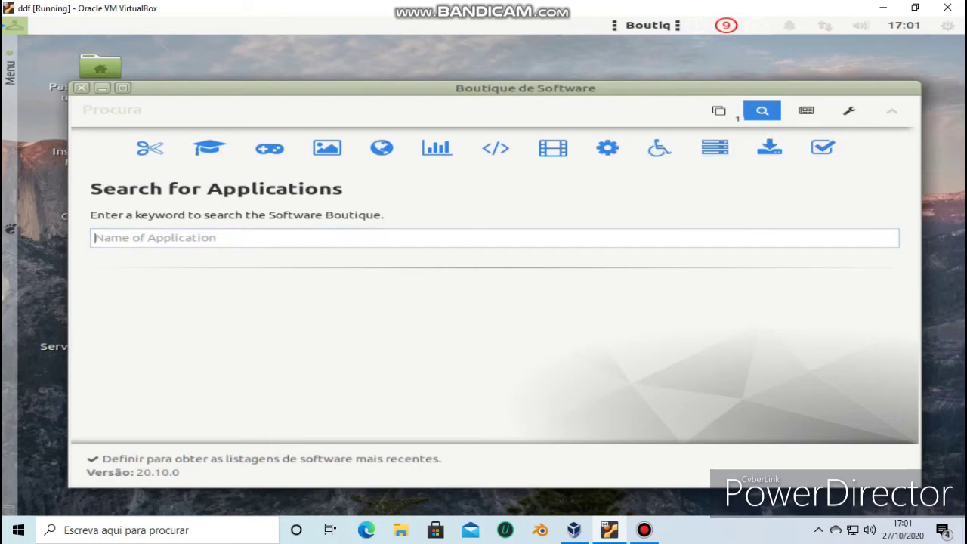
{"action": "left_click", "coordinate": [719, 110]}
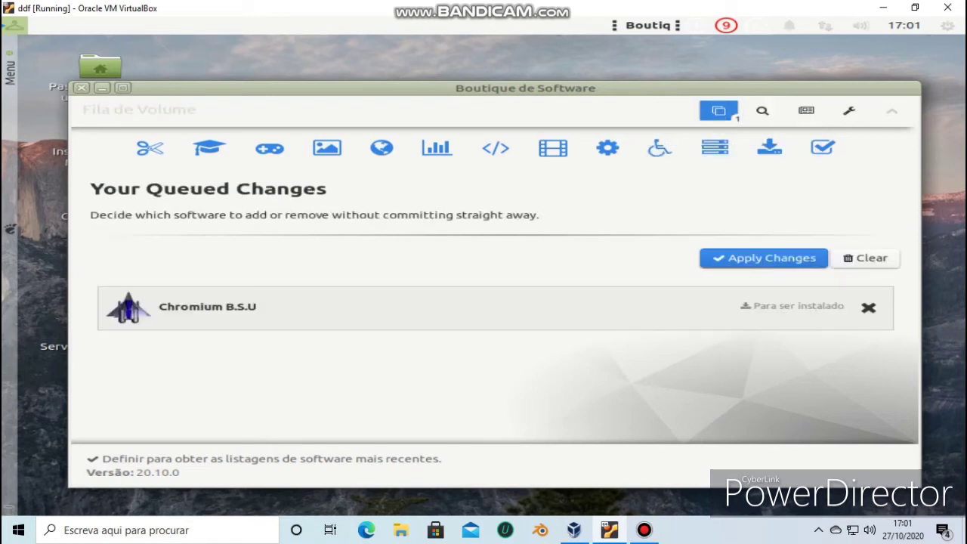
{"action": "left_click", "coordinate": [764, 257]}
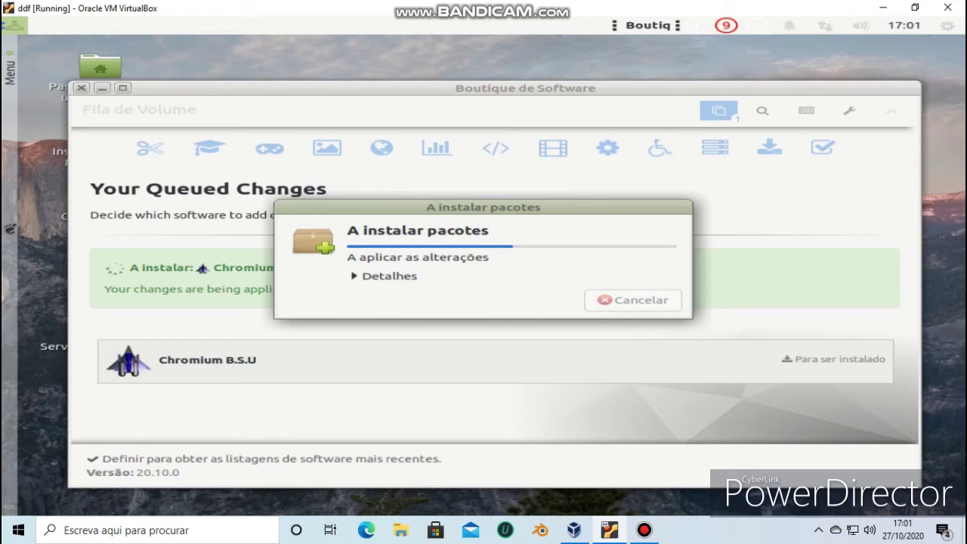
View the full-screen application launcher and the Advanced MATE Menu, closing each again
{"action": "left_click", "coordinate": [10, 229]}
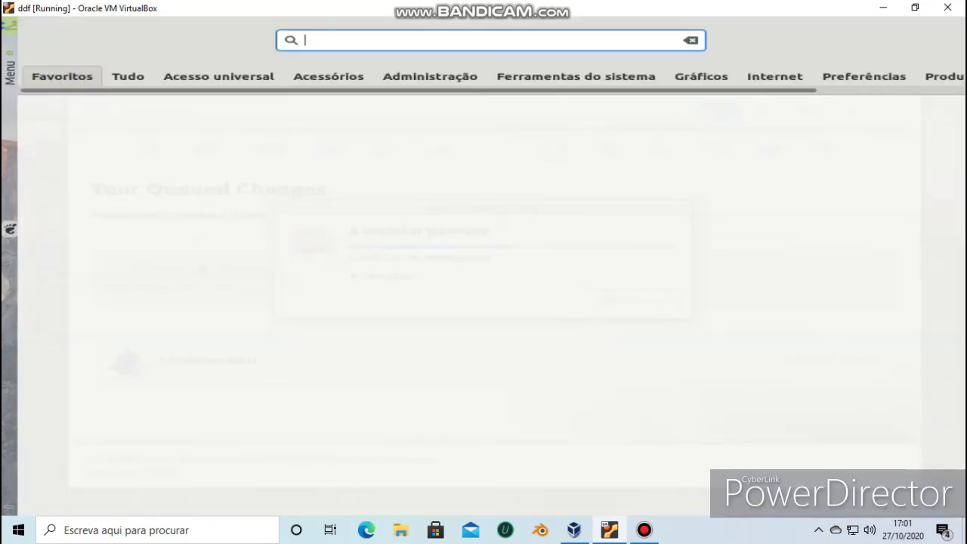
{"action": "key", "text": "Escape"}
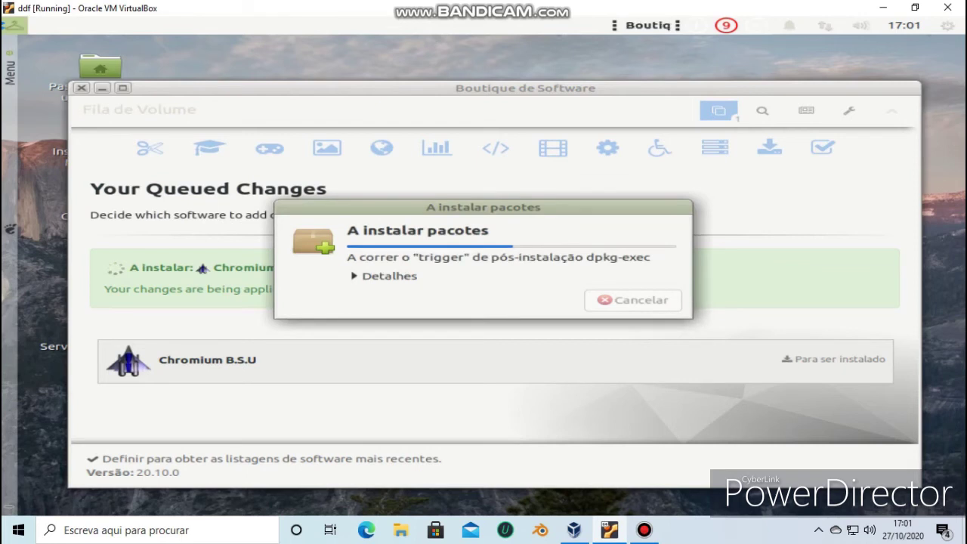
{"action": "key", "text": "super"}
{"action": "key", "text": "super"}
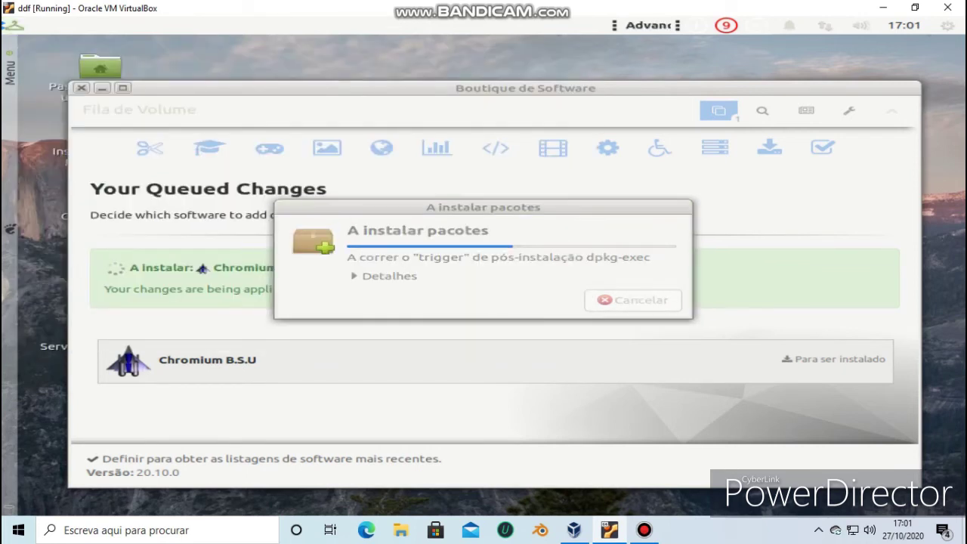
Launch Rhythmbox from the Advanced MATE Menu and play the Radio Paradise station in the Eclectic radio genre
{"action": "key", "text": "super"}
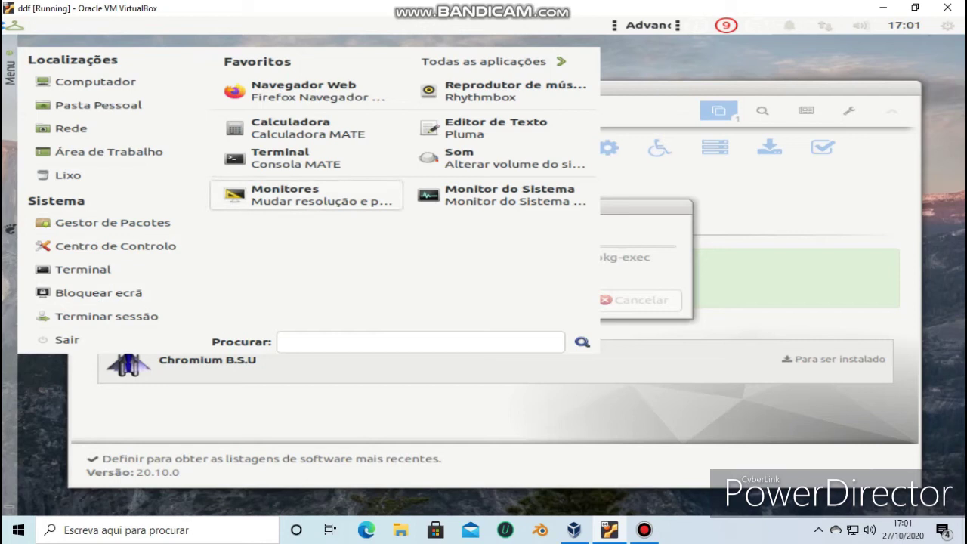
{"action": "left_click", "coordinate": [14, 26]}
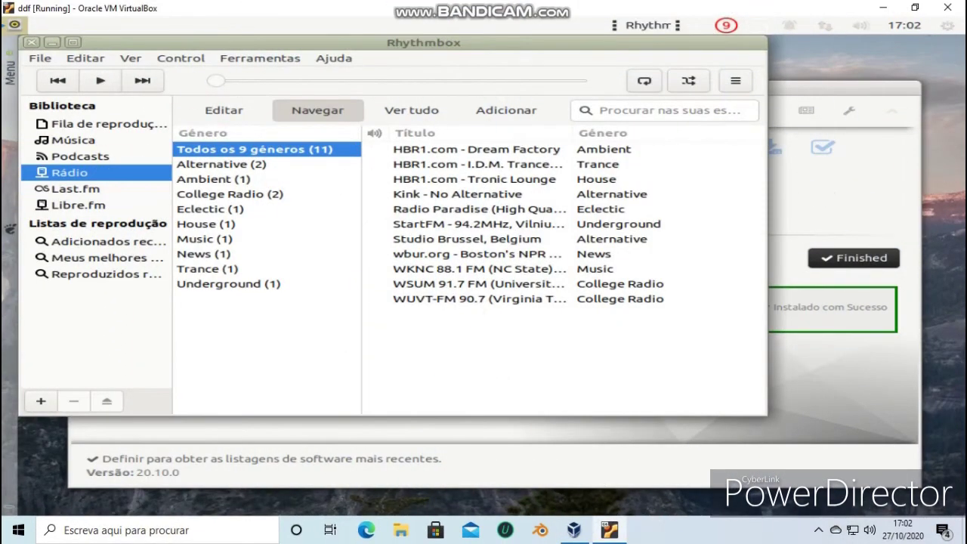
{"action": "left_click", "coordinate": [211, 210]}
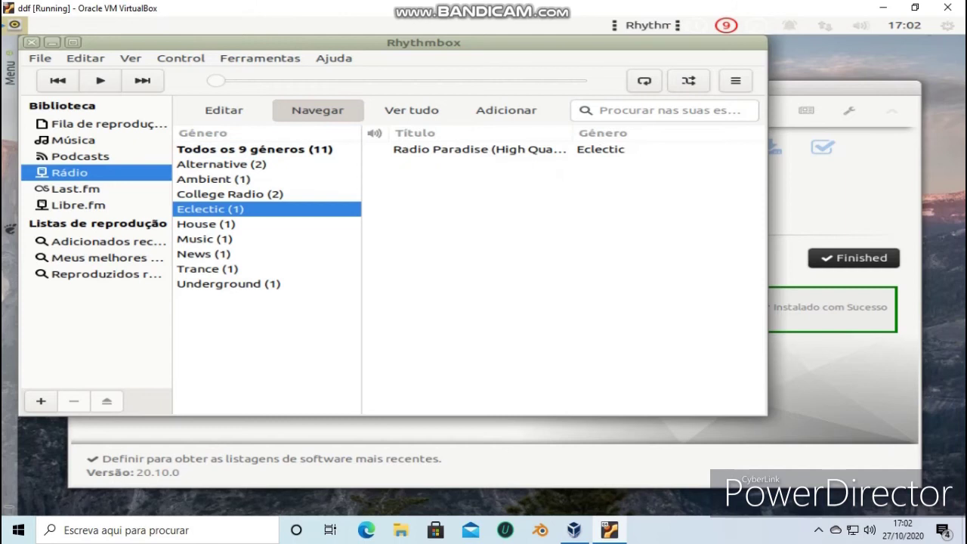
{"action": "left_click", "coordinate": [480, 150]}
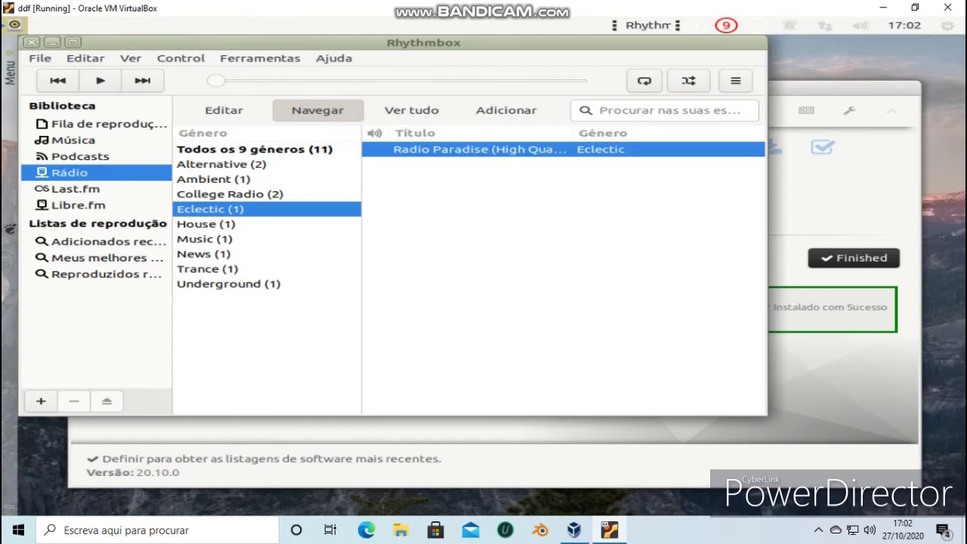
{"action": "key", "text": "Return"}
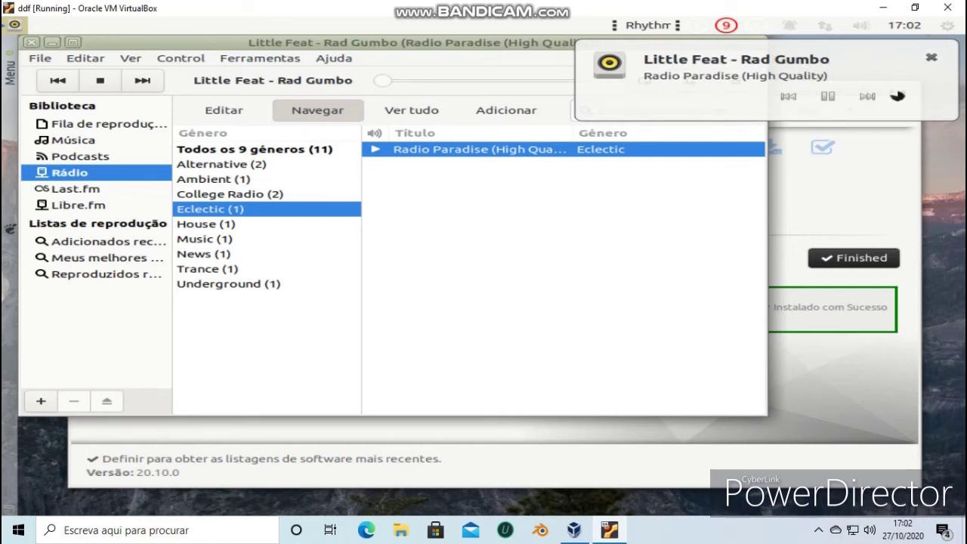
Look through the remaining radio genres, the full station list and the editing commands, and close the Rhythmbox window
{"action": "key", "text": "Down"}
{"action": "key", "text": "Down"}
{"action": "key", "text": "Down"}
{"action": "key", "text": "Down"}
{"action": "key", "text": "Down"}
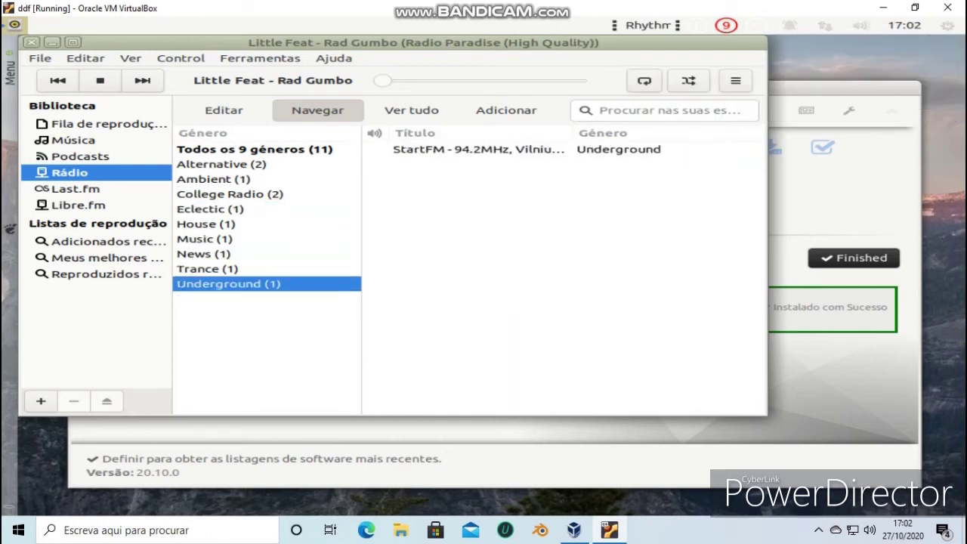
{"action": "left_click", "coordinate": [412, 110]}
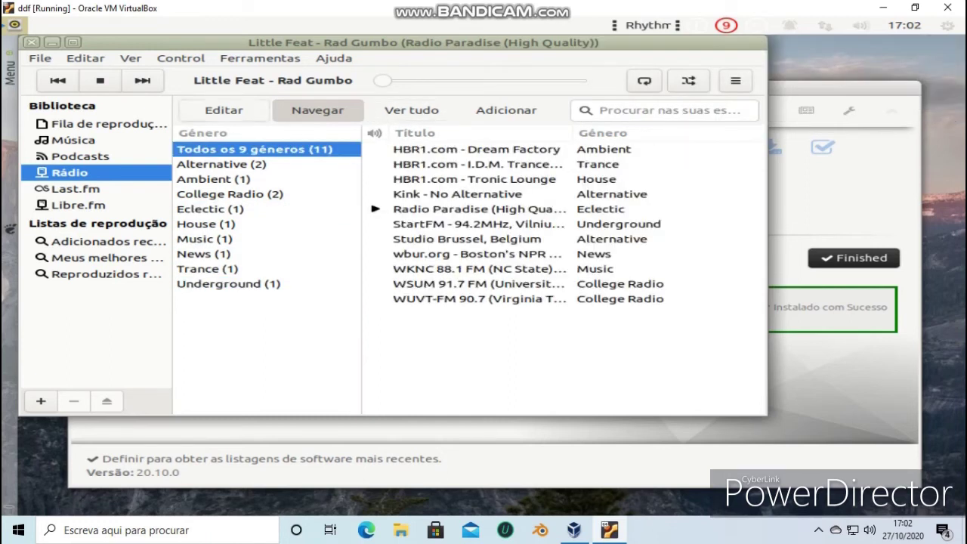
{"action": "left_click", "coordinate": [223, 110]}
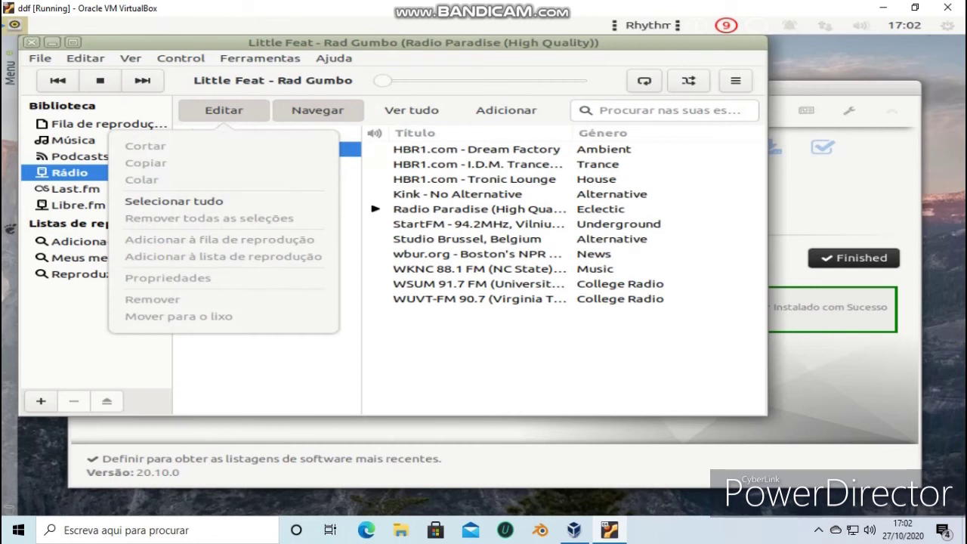
{"action": "left_click", "coordinate": [32, 43]}
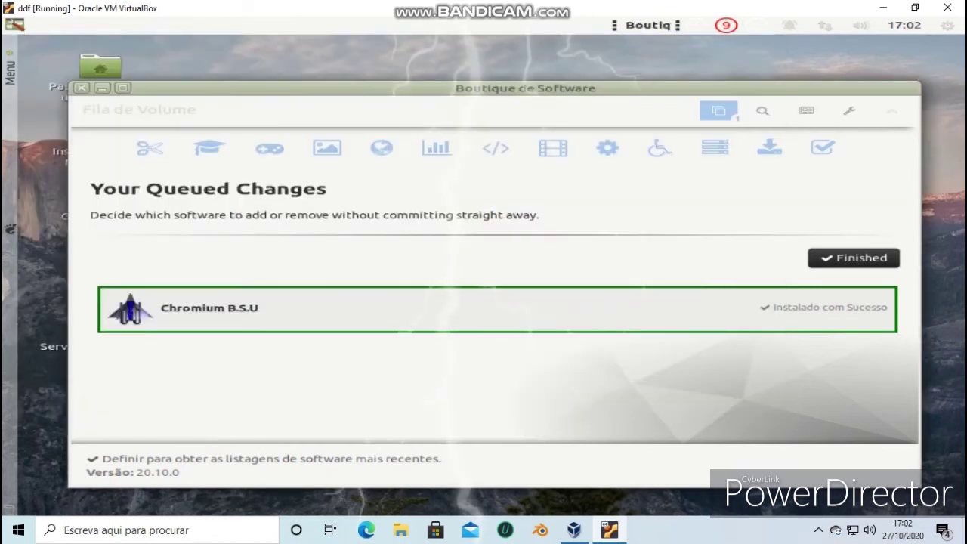
Close Boutique de Software through its application menu
{"action": "left_click", "coordinate": [647, 26]}
{"action": "left_click", "coordinate": [660, 61]}
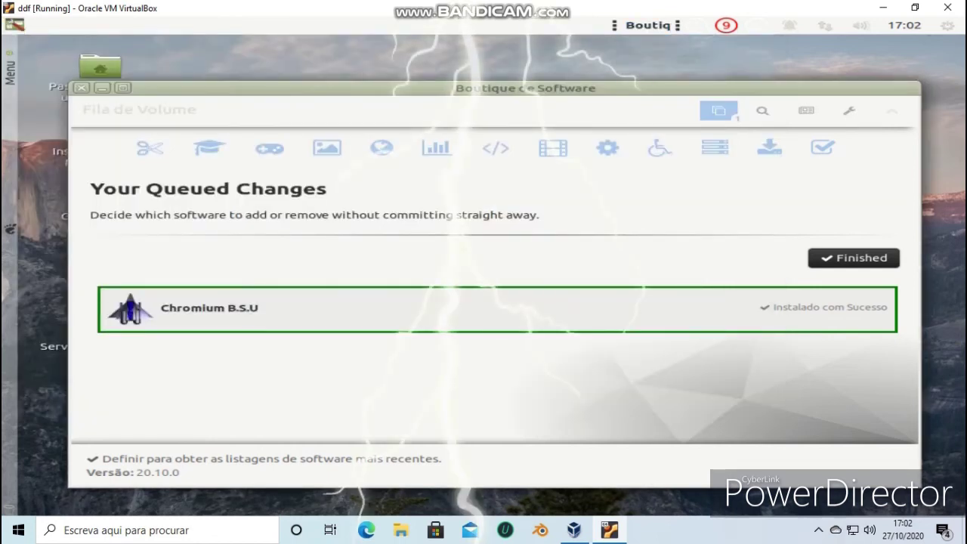
{"action": "left_click", "coordinate": [648, 26]}
{"action": "left_click", "coordinate": [660, 61]}
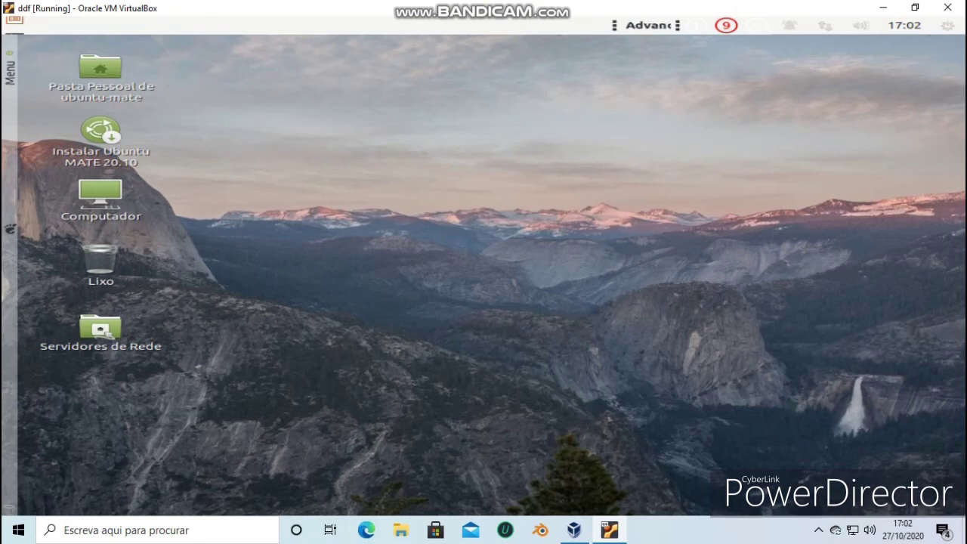
Launch Firefox from the Advanced MATE Menu and view its application commands
{"action": "key", "text": "super"}
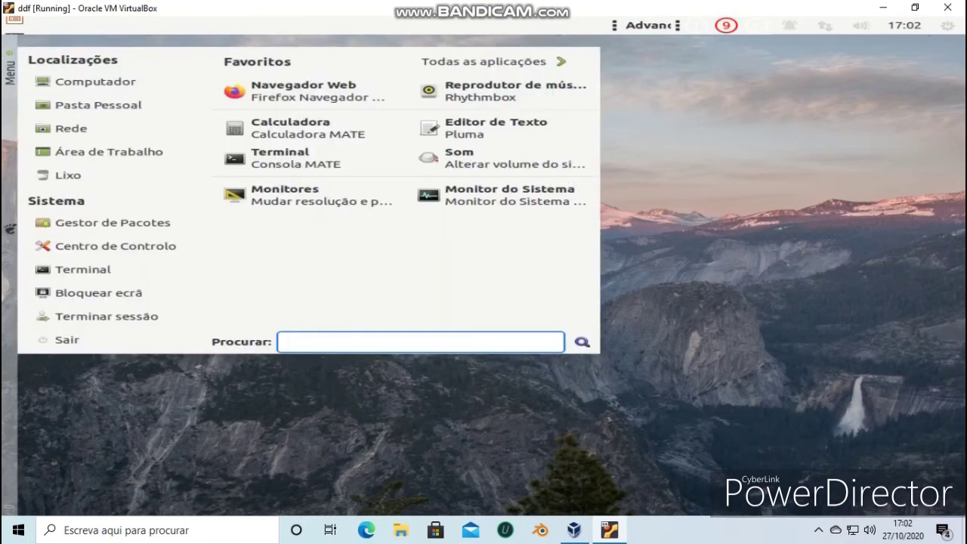
{"action": "left_click", "coordinate": [305, 91]}
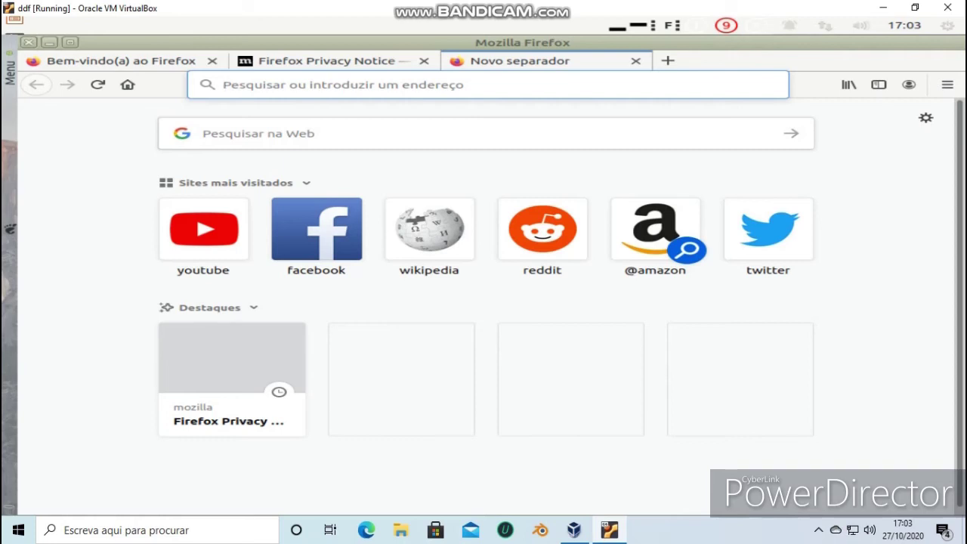
{"action": "left_click", "coordinate": [669, 26]}
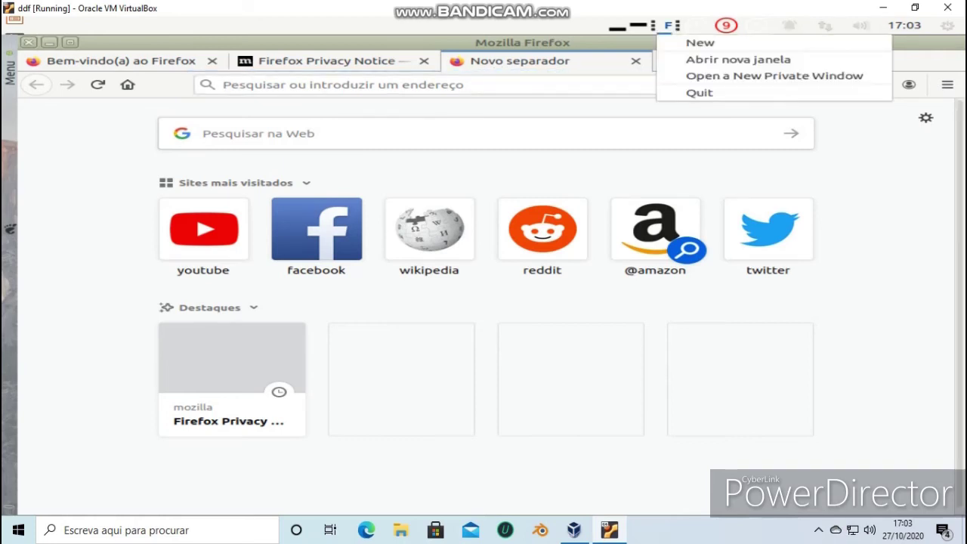
{"action": "left_click", "coordinate": [669, 26]}
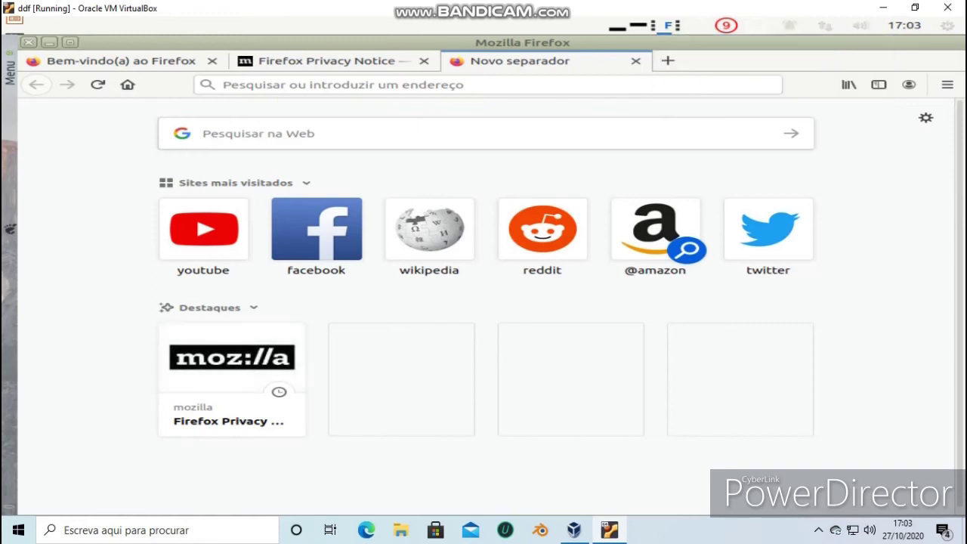
Examine the sound indicator's playback and playlist options, and reopen the Rhythmbox window from it
{"action": "left_click", "coordinate": [825, 26]}
{"action": "mouse_move", "coordinate": [861, 26]}
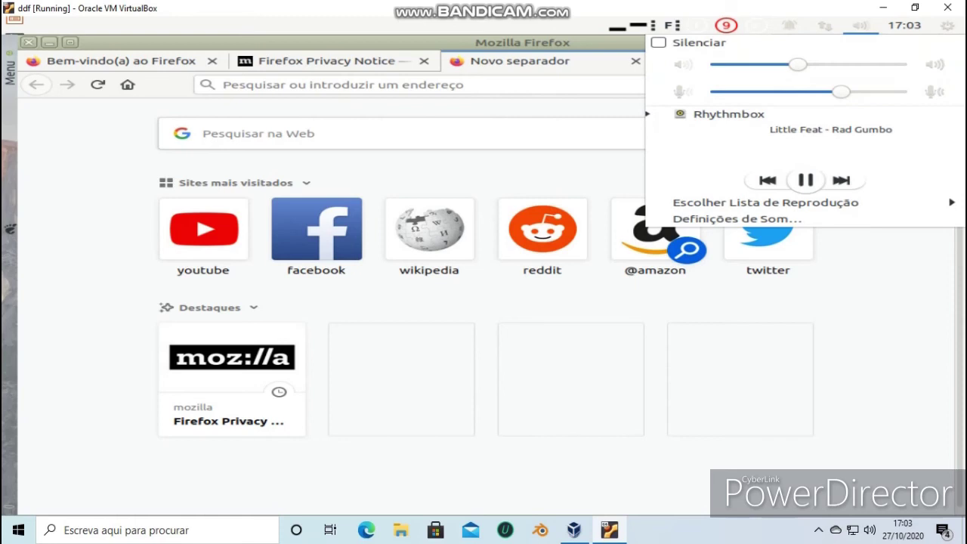
{"action": "mouse_move", "coordinate": [766, 203]}
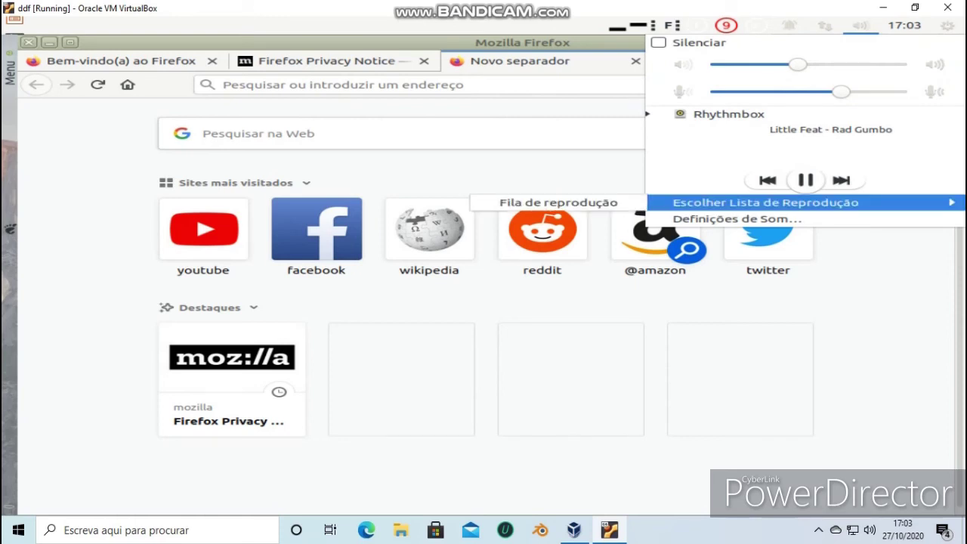
{"action": "left_click", "coordinate": [794, 129]}
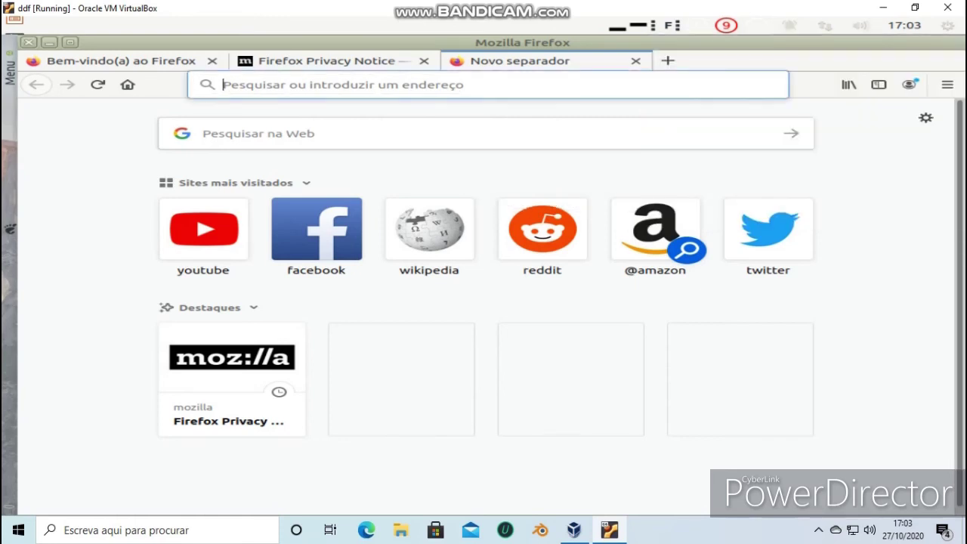
{"action": "left_click", "coordinate": [861, 26]}
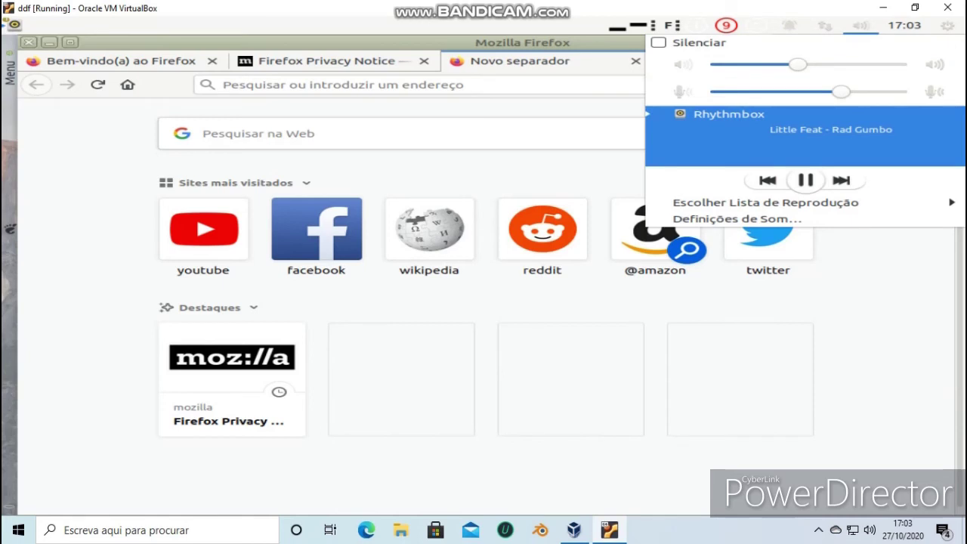
{"action": "left_click", "coordinate": [792, 133]}
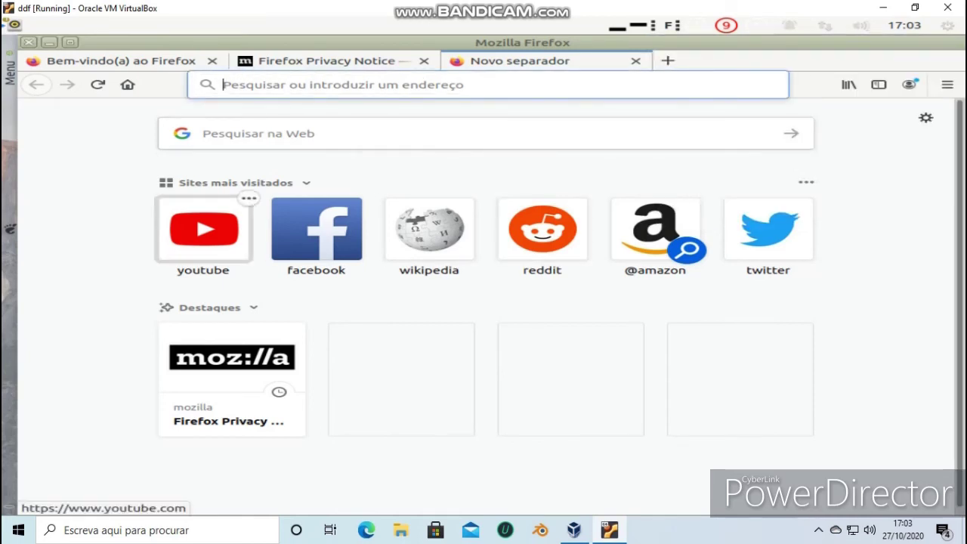
Open YouTube from Firefox's most visited sites and close the welcome and Firefox Privacy Notice tabs
{"action": "left_click", "coordinate": [211, 231]}
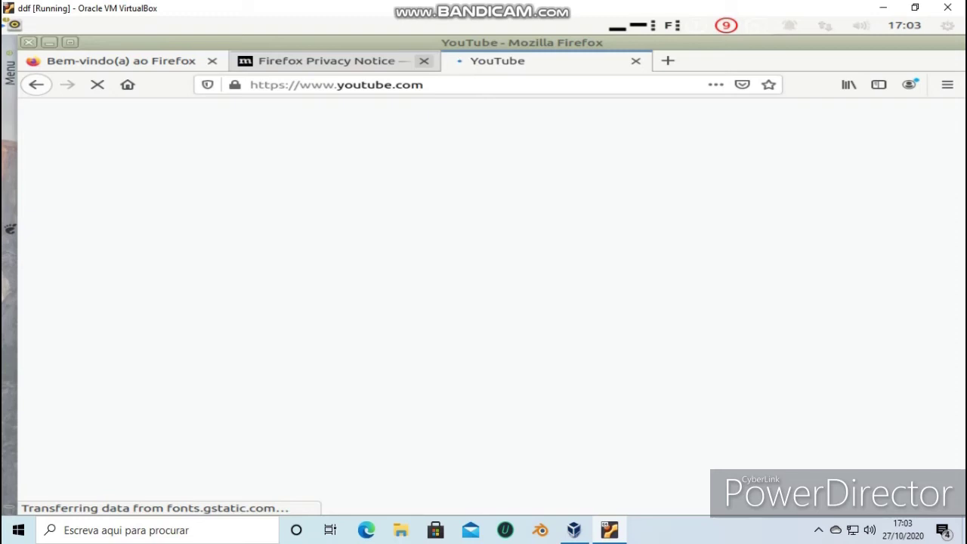
{"action": "left_click", "coordinate": [424, 61]}
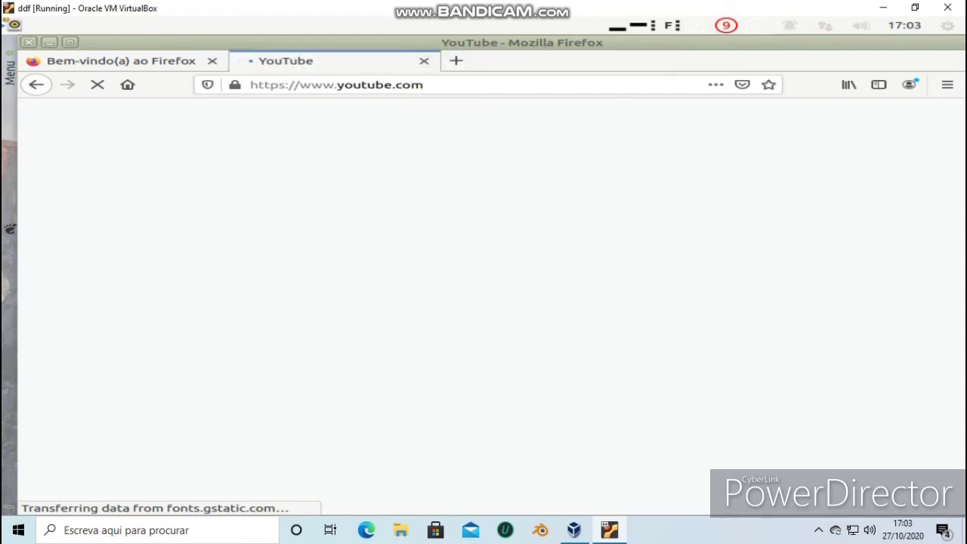
{"action": "left_click", "coordinate": [211, 60]}
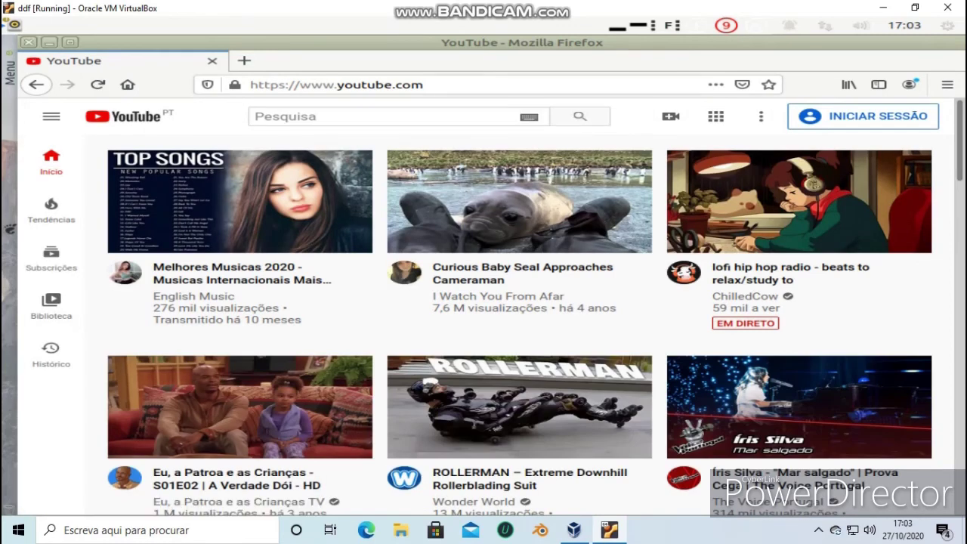
Move the Firefox window partly off the Rhythmbox window so that both can be seen
{"action": "left_click_drag", "start_coordinate": [663, 42], "coordinate": [691, 149]}
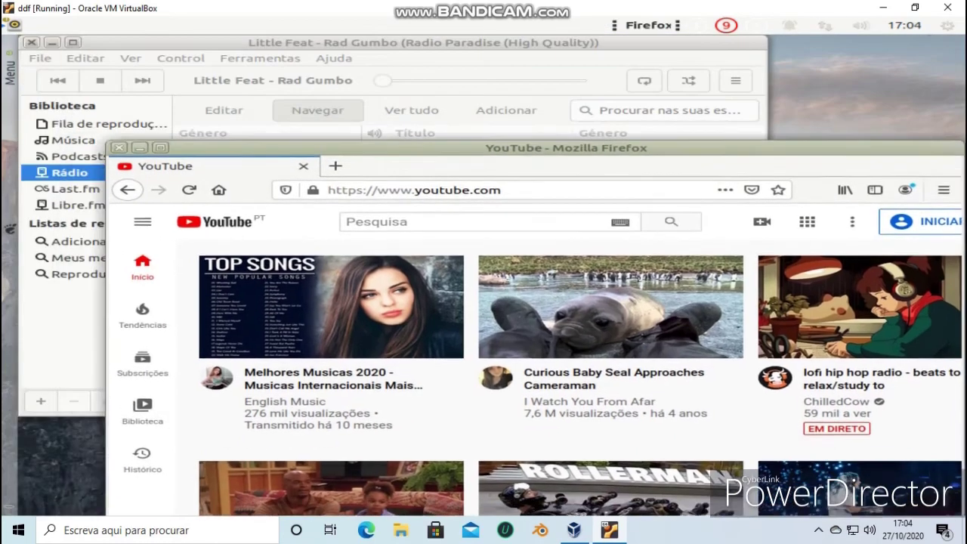
{"action": "left_click_drag", "start_coordinate": [530, 147], "coordinate": [493, 108]}
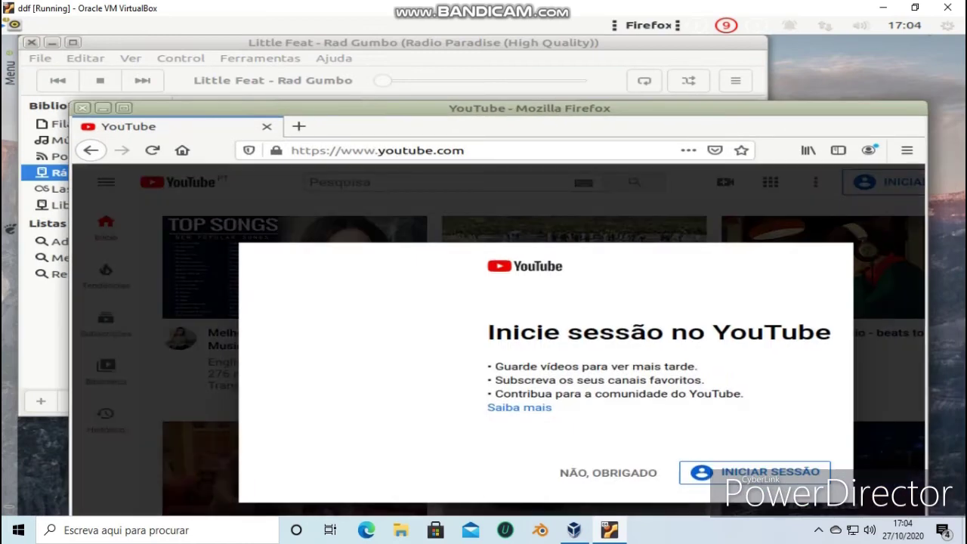
Stop the radio playback and close both the Firefox and Rhythmbox windows
{"action": "left_click", "coordinate": [83, 108]}
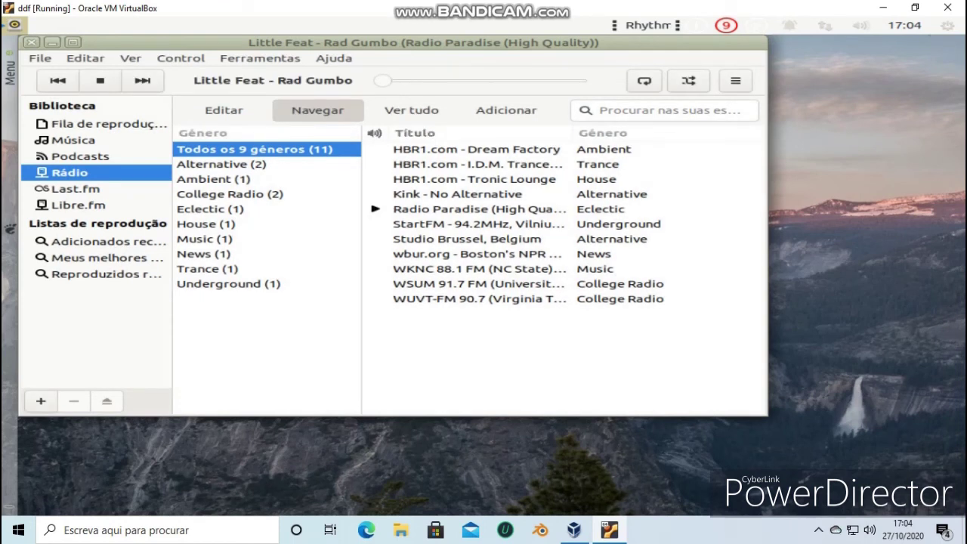
{"action": "left_click", "coordinate": [100, 81]}
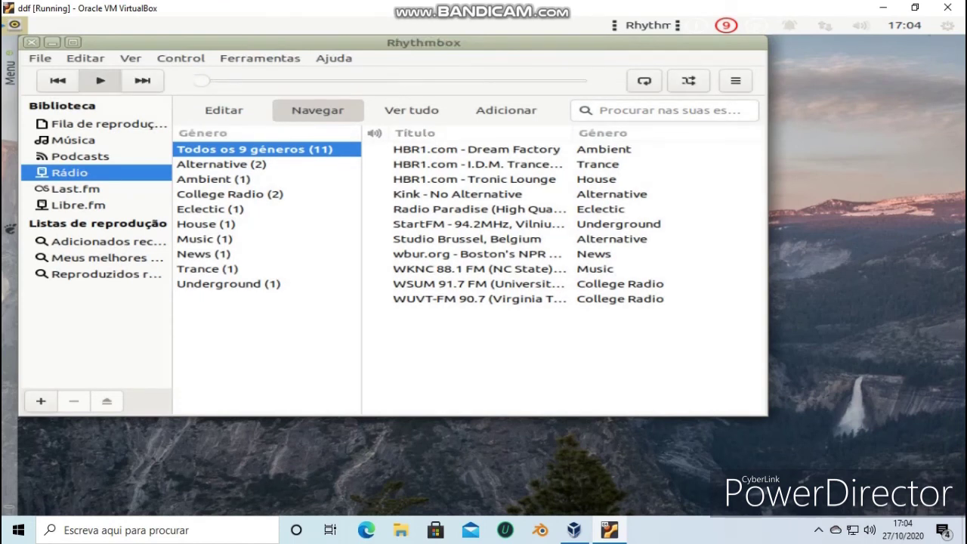
{"action": "left_click", "coordinate": [40, 58]}
{"action": "key", "text": "Escape"}
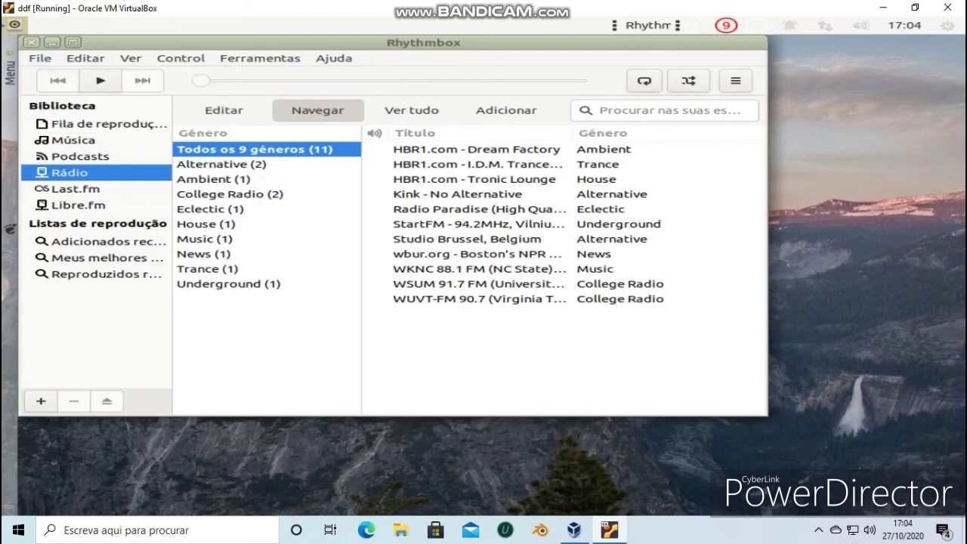
{"action": "key", "text": "ctrl+q"}
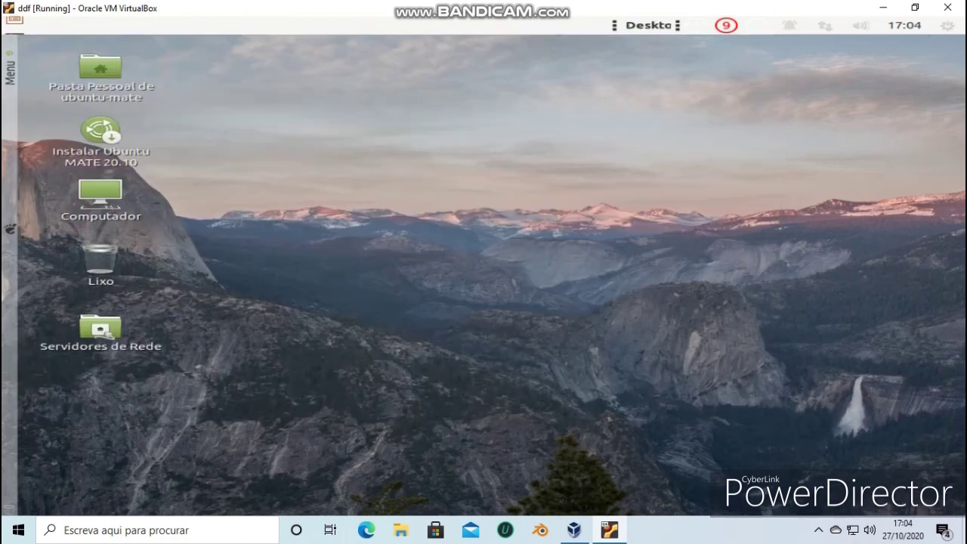
Open the window preferences (Janelas) from the Control Centre, review the Geral and Comportamento settings, and close them
{"action": "left_click", "coordinate": [9, 71]}
{"action": "left_click", "coordinate": [117, 246]}
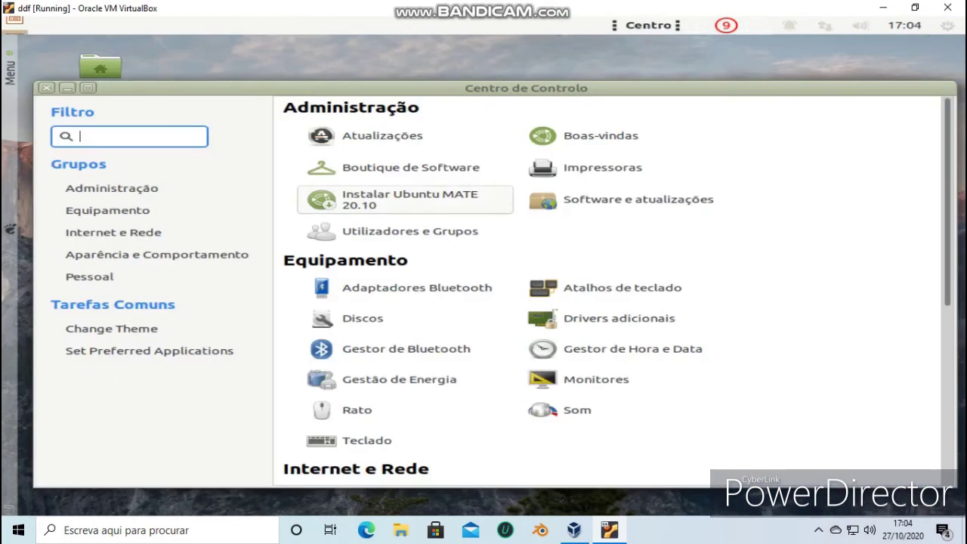
{"action": "scroll", "coordinate": [701, 351], "scroll_direction": "down", "scroll_amount": 1}
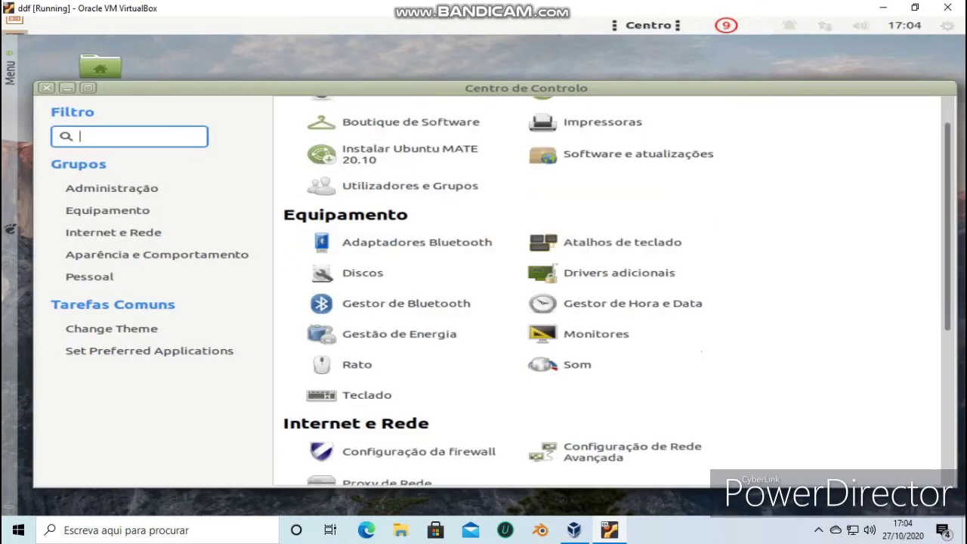
{"action": "scroll", "coordinate": [529, 291], "scroll_direction": "down", "scroll_amount": 5}
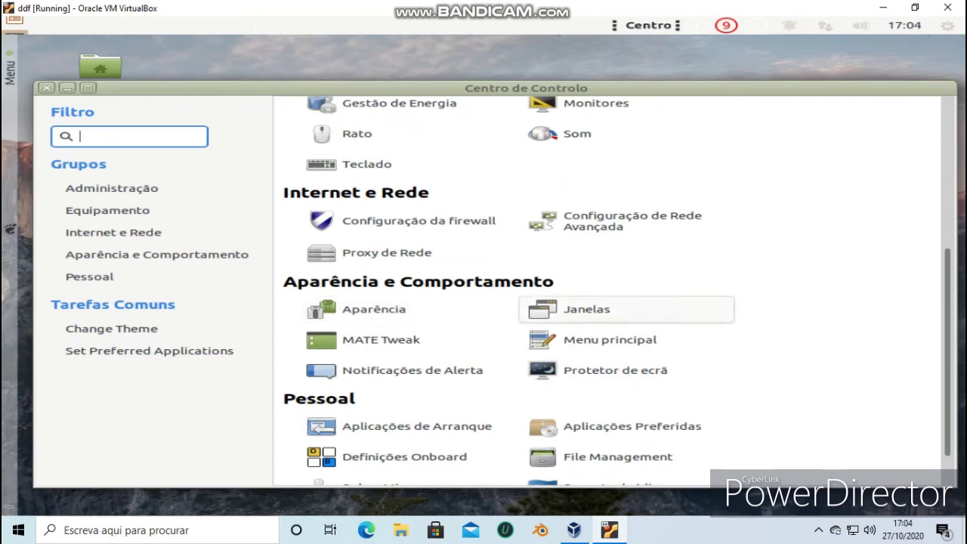
{"action": "left_click", "coordinate": [587, 309]}
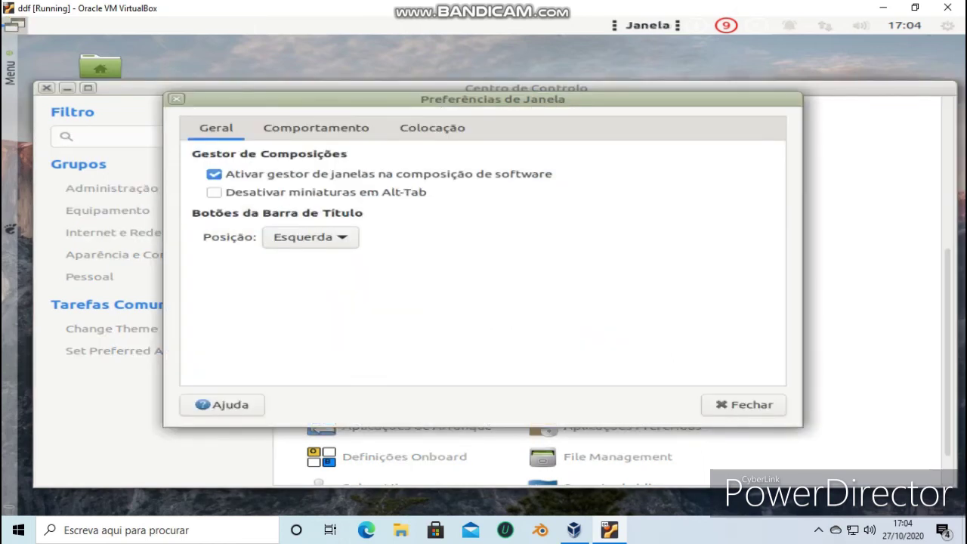
{"action": "left_click", "coordinate": [316, 127]}
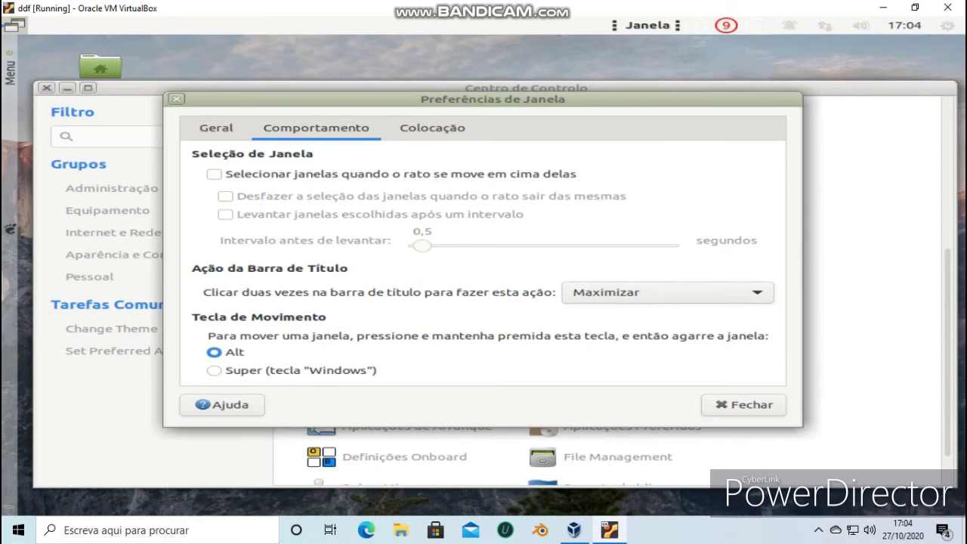
{"action": "left_click", "coordinate": [743, 405]}
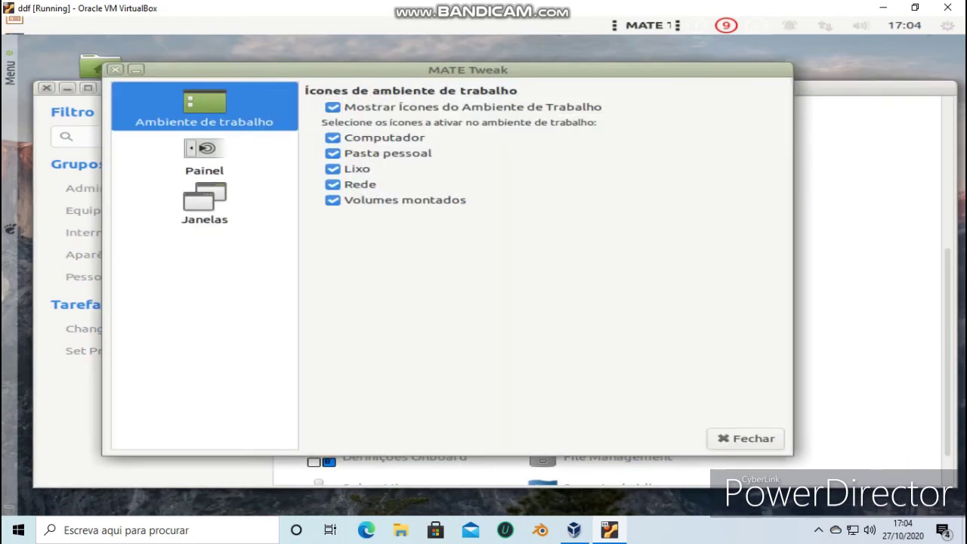
Switch the MATE Tweak panel layout from Mutiny to the one with a top menu panel and a bottom dock
{"action": "left_click", "coordinate": [205, 155]}
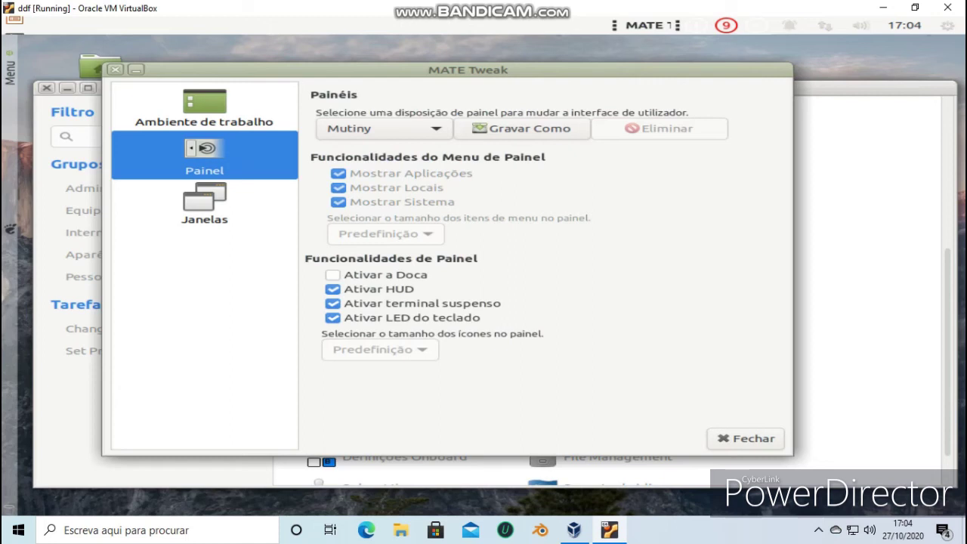
{"action": "left_click", "coordinate": [384, 129]}
{"action": "key", "text": "Down"}
{"action": "key", "text": "Down"}
{"action": "key", "text": "Return"}
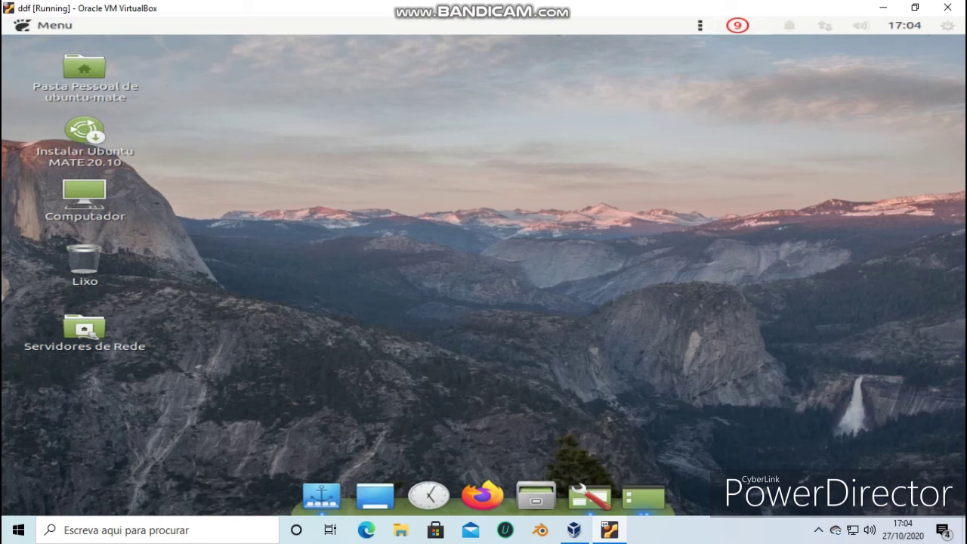
Open the File Management preferences, review the Vistas and Comportamento settings, and close them
{"action": "left_click", "coordinate": [44, 26]}
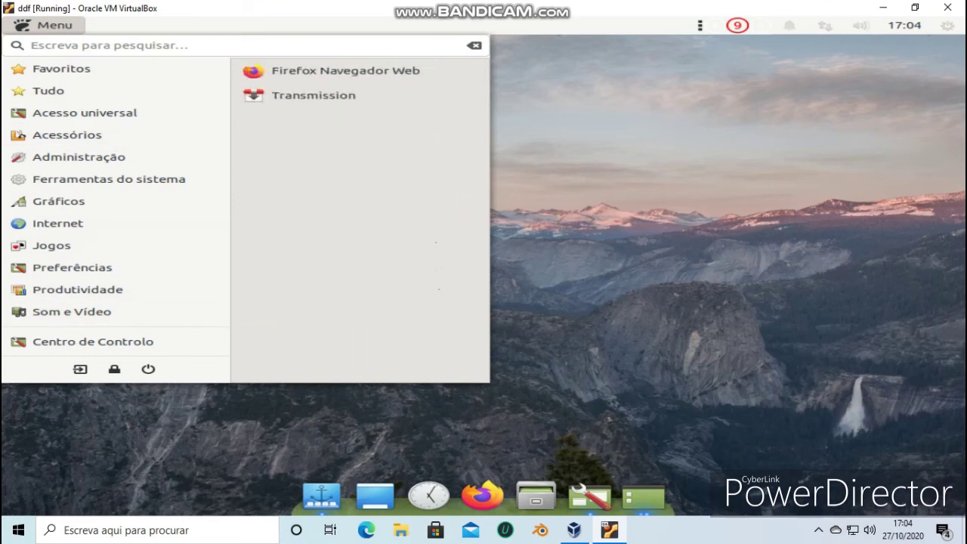
{"action": "mouse_move", "coordinate": [73, 268]}
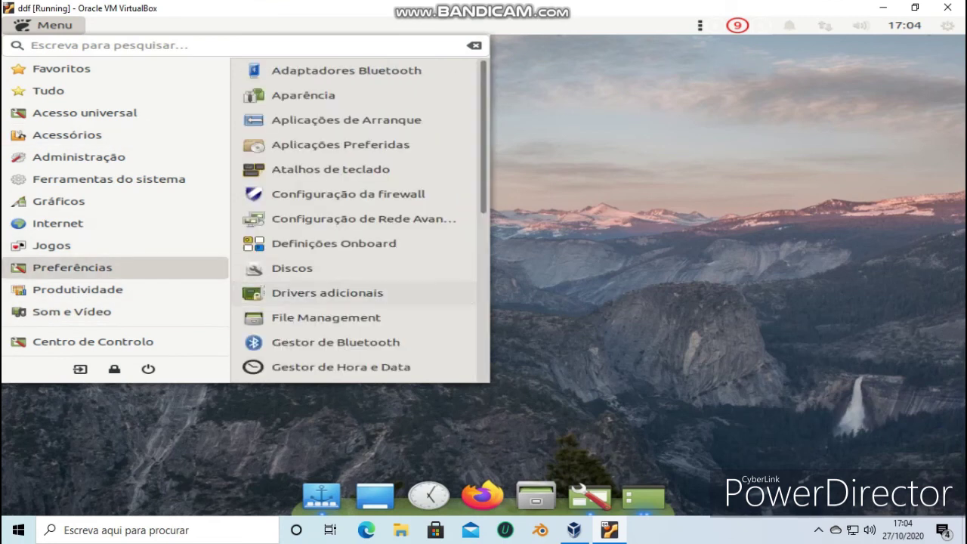
{"action": "left_click", "coordinate": [326, 318]}
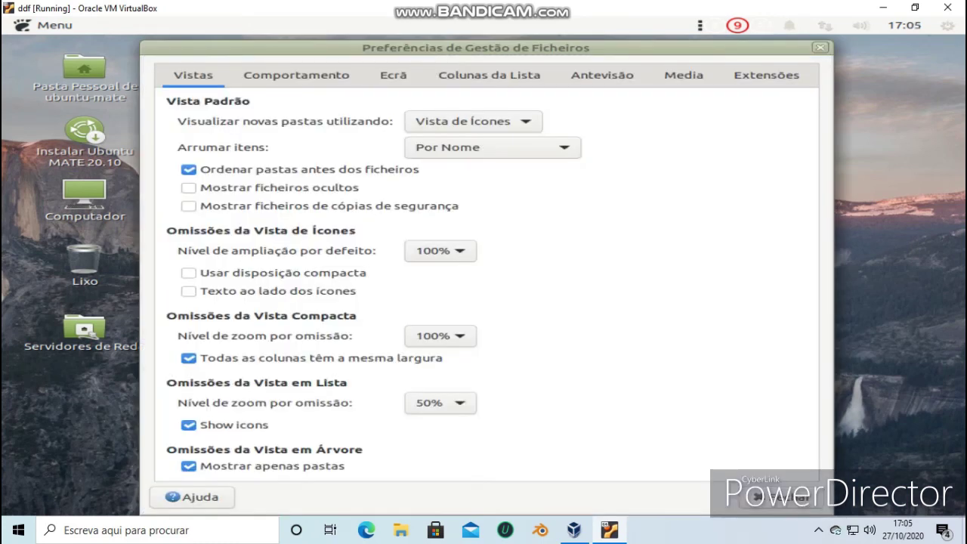
{"action": "left_click", "coordinate": [296, 75]}
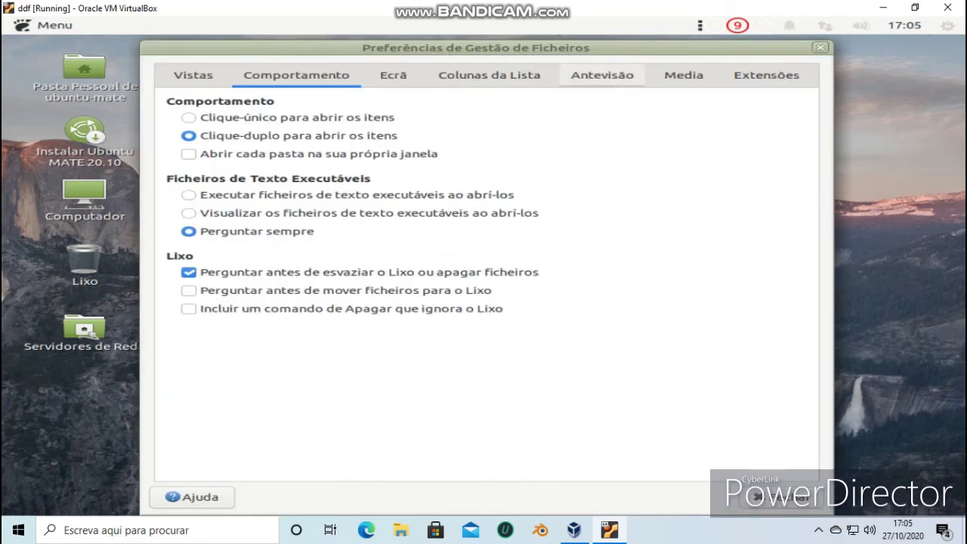
{"action": "left_click", "coordinate": [820, 48]}
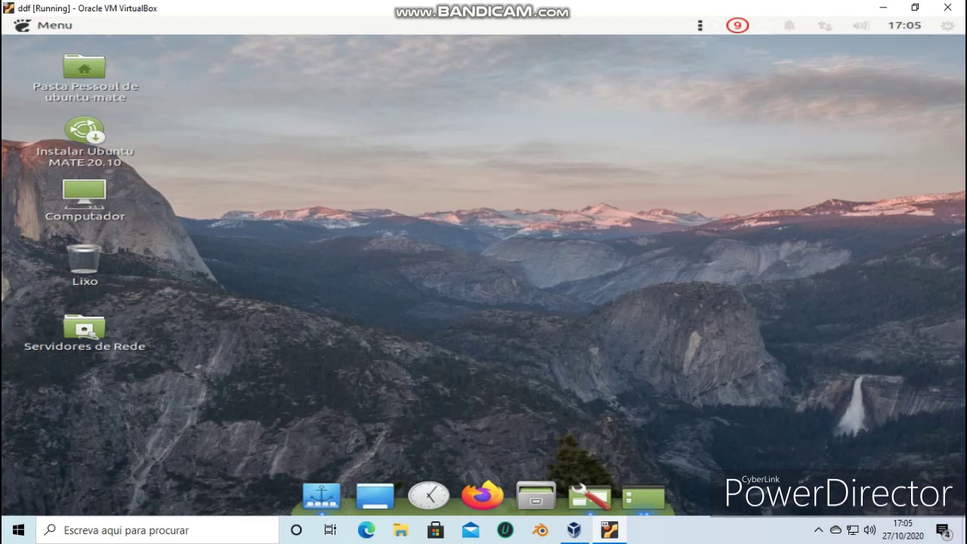
Launch Consola MATE from the system tools and keep its icon in the dock
{"action": "left_click", "coordinate": [44, 25]}
{"action": "mouse_move", "coordinate": [109, 179]}
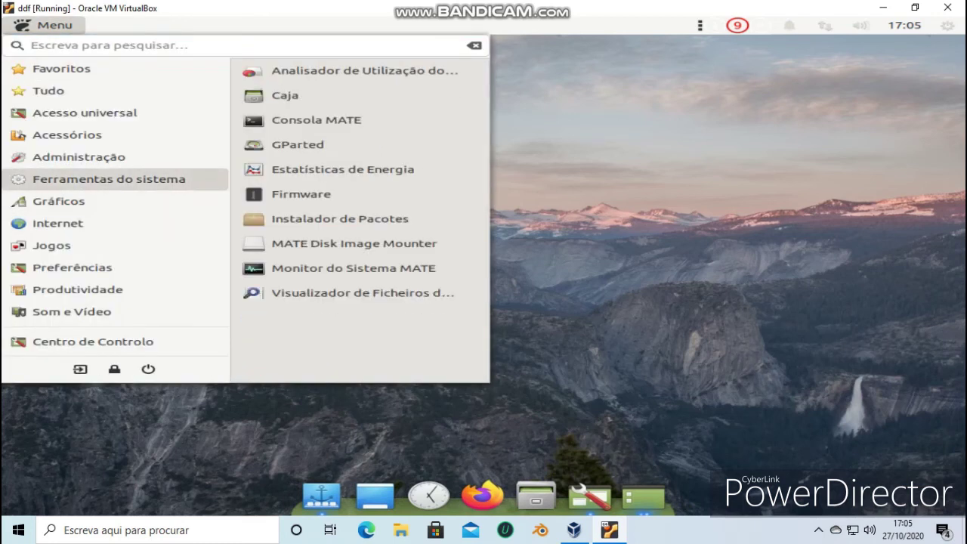
{"action": "mouse_move", "coordinate": [78, 157]}
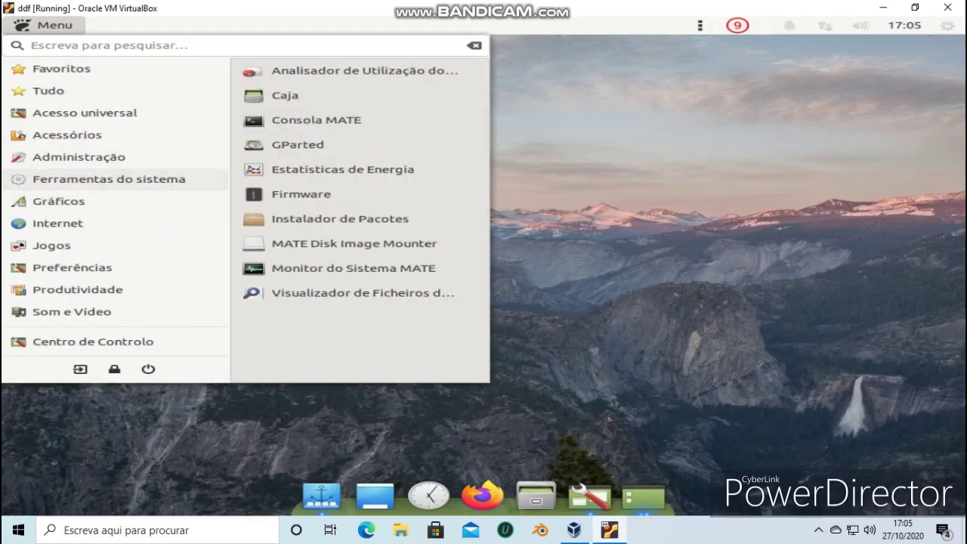
{"action": "left_click", "coordinate": [317, 120]}
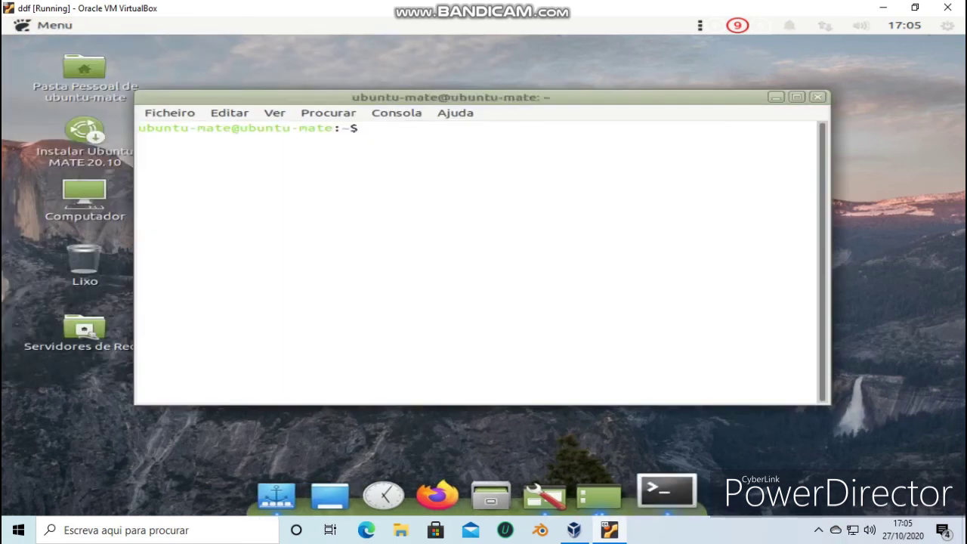
{"action": "right_click", "coordinate": [671, 495]}
{"action": "left_click", "coordinate": [669, 432]}
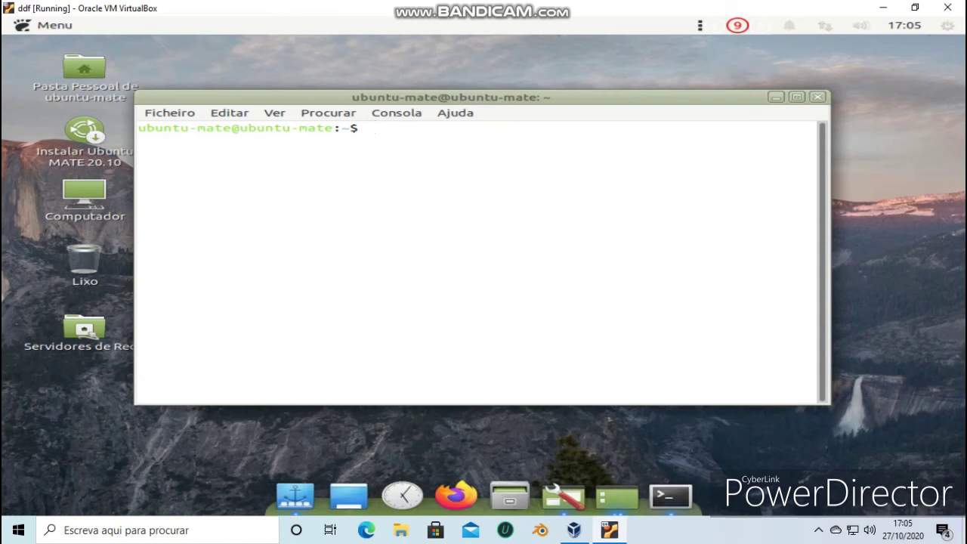
Look through the terminal's editing and view commands and open the preferences of its default profile
{"action": "left_click", "coordinate": [229, 113]}
{"action": "key", "text": "Down"}
{"action": "key", "text": "Down"}
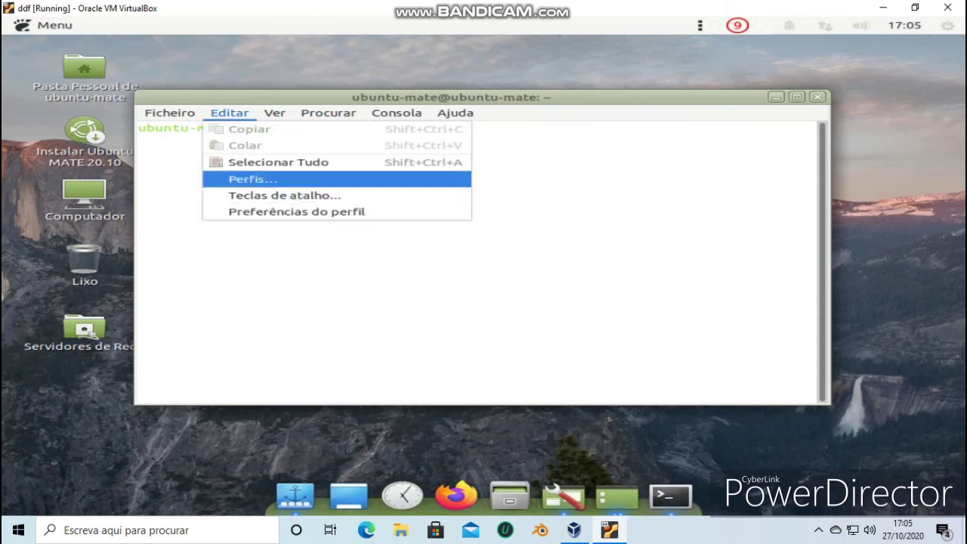
{"action": "key", "text": "Left"}
{"action": "key", "text": "Escape"}
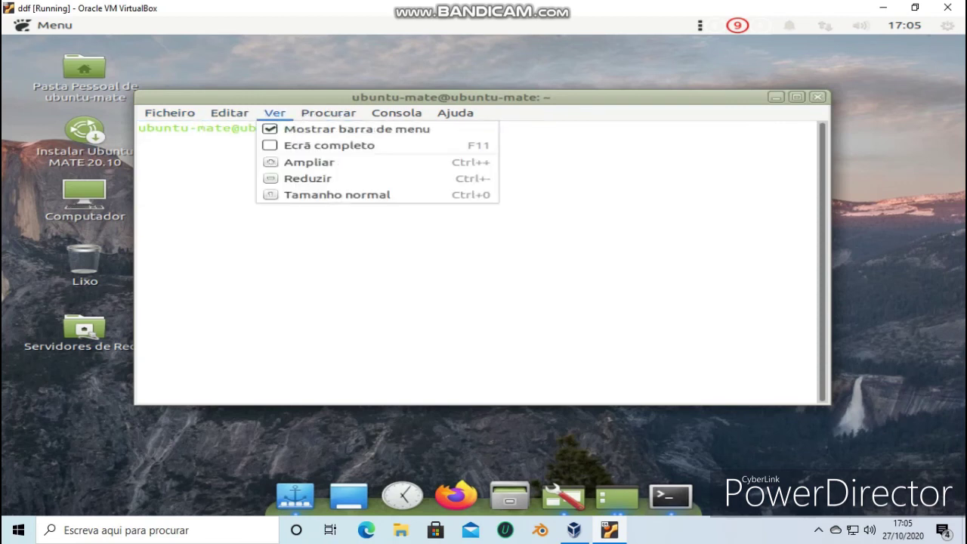
{"action": "mouse_move", "coordinate": [229, 114]}
{"action": "key", "text": "Down"}
{"action": "key", "text": "Down"}
{"action": "key", "text": "Return"}
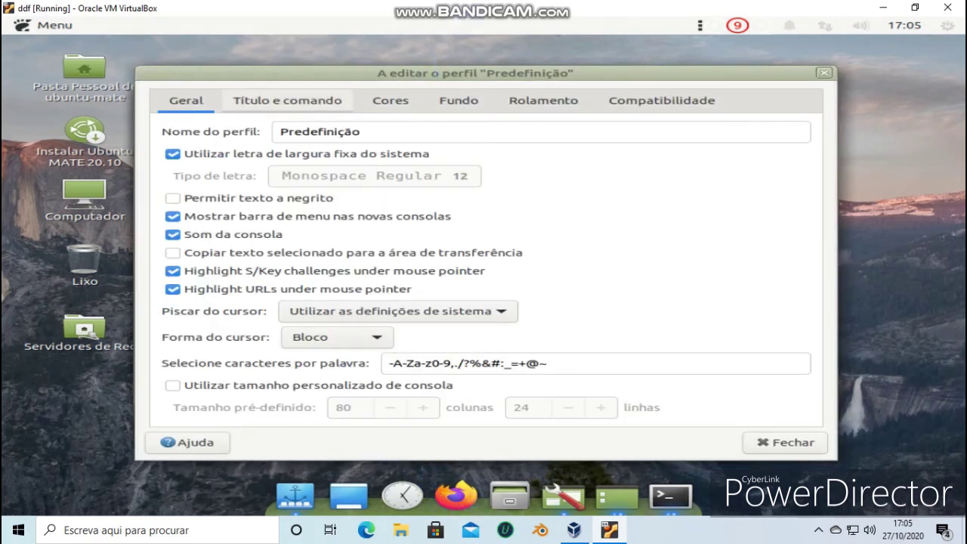
Try switching the profile's use of system theme colours off and on in its colour settings
{"action": "left_click", "coordinate": [287, 101]}
{"action": "key", "text": "ctrl+Page_Down"}
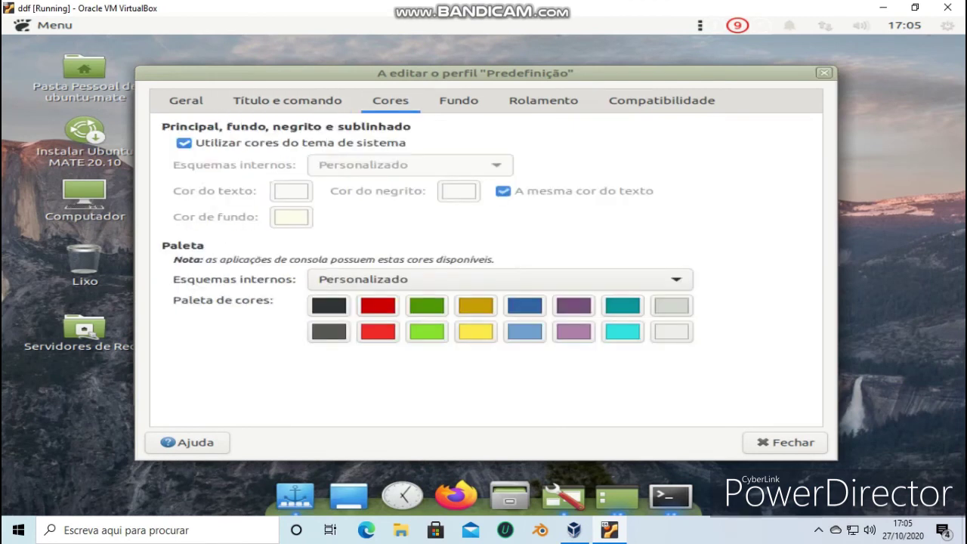
{"action": "left_click", "coordinate": [184, 143]}
{"action": "key", "text": "space"}
{"action": "key", "text": "space"}
{"action": "key", "text": "ctrl+Page_Down"}
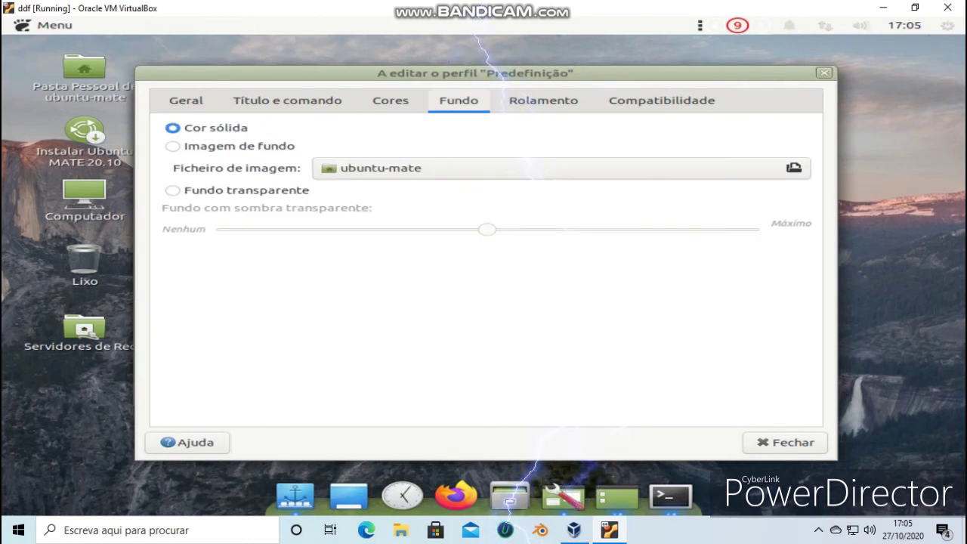
Give the terminal profile a transparent background with the shading at about a quarter, and close its preferences
{"action": "left_click", "coordinate": [173, 190]}
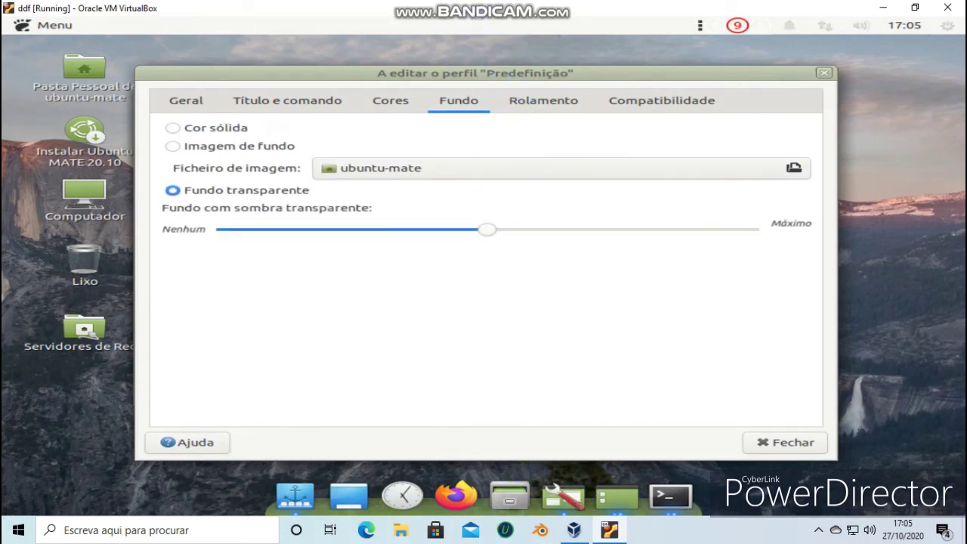
{"action": "left_click_drag", "start_coordinate": [488, 229], "coordinate": [347, 230]}
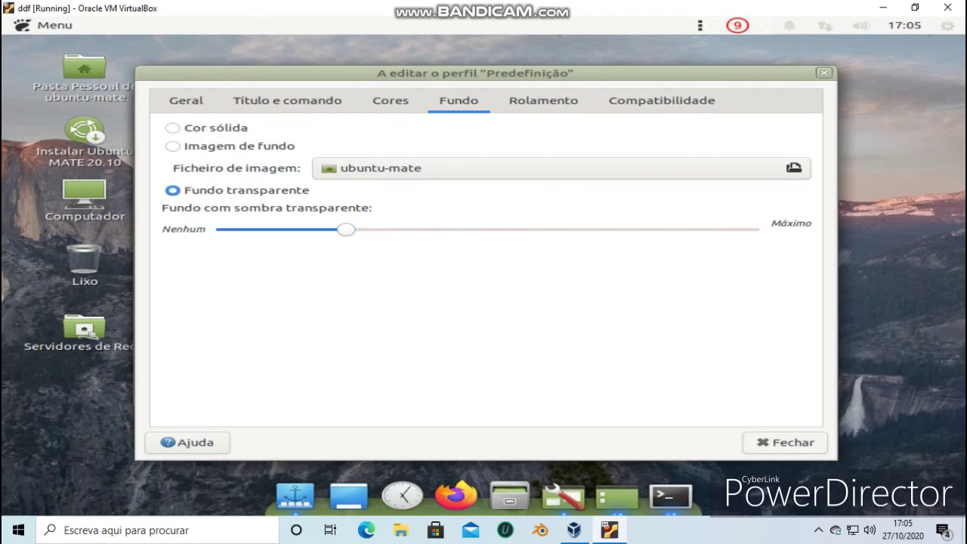
{"action": "key", "text": "Escape"}
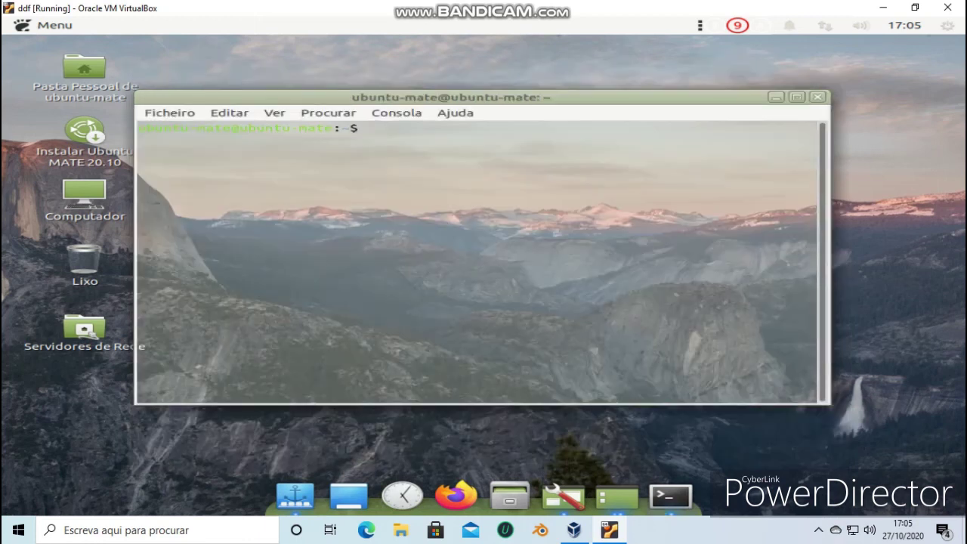
Run a short "ola" greeting with a first name as a terminal command, and close the terminal
{"action": "type", "text": "ola jose"}
{"action": "key", "text": "Return"}
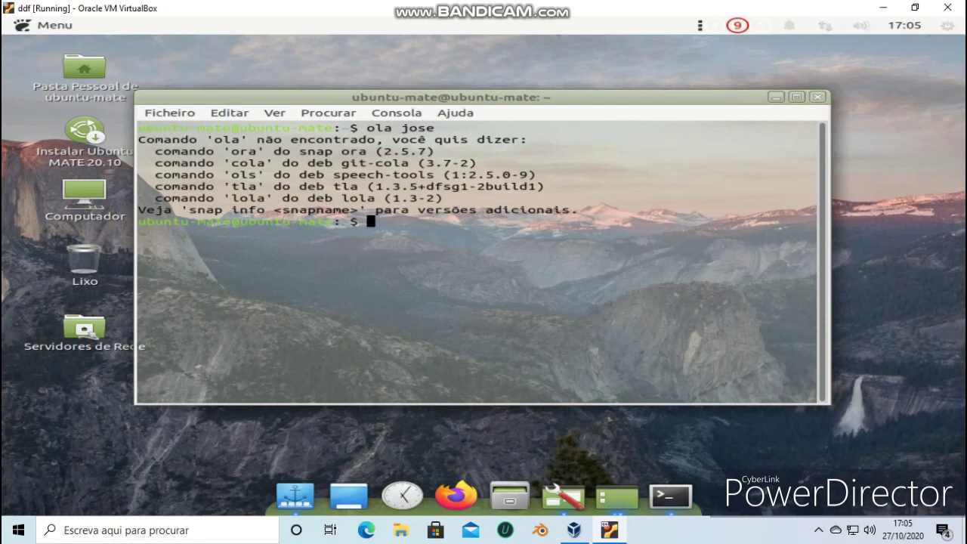
{"action": "key", "text": "alt+F4"}
Launch Chromium B.S.U. from the Jogos category, start a new game and fire at the enemy ships
{"action": "left_click", "coordinate": [47, 25]}
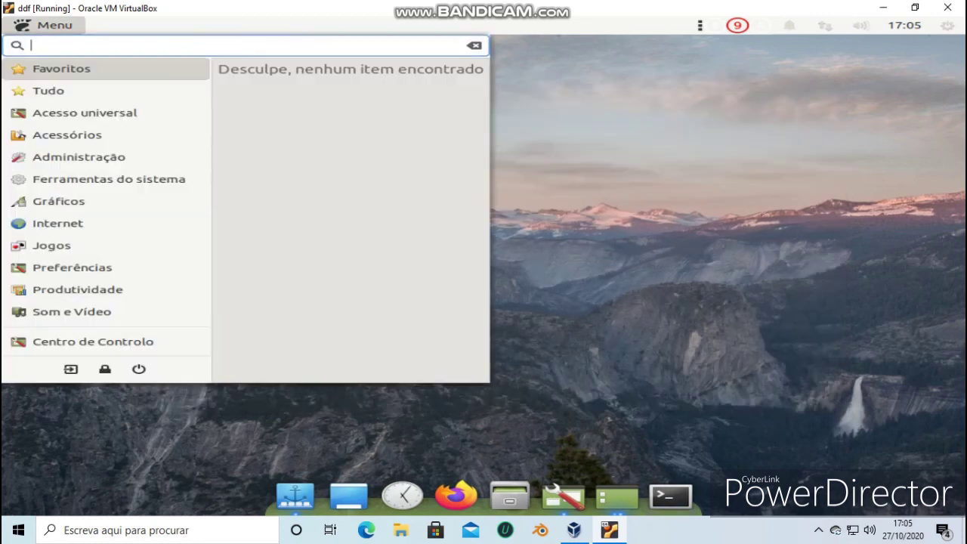
{"action": "mouse_move", "coordinate": [51, 245]}
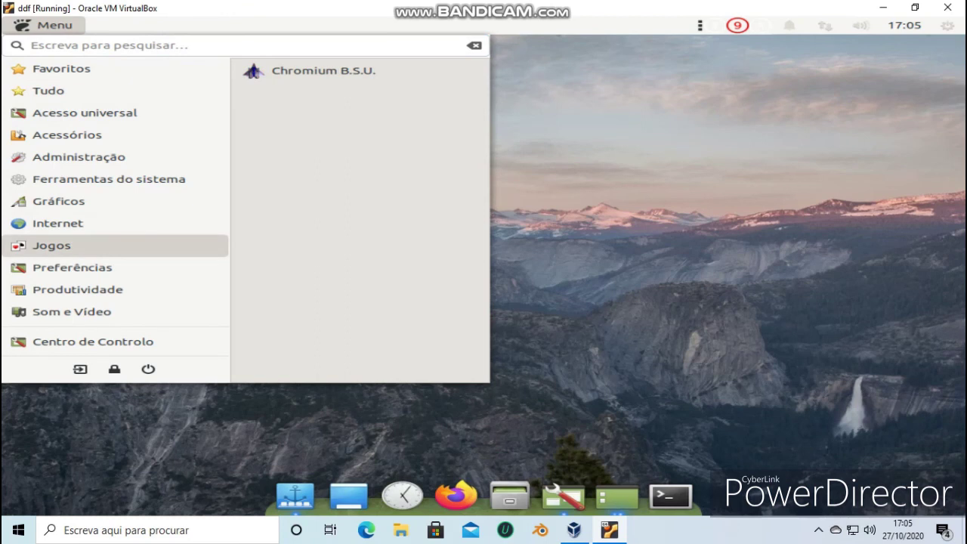
{"action": "left_click", "coordinate": [323, 70]}
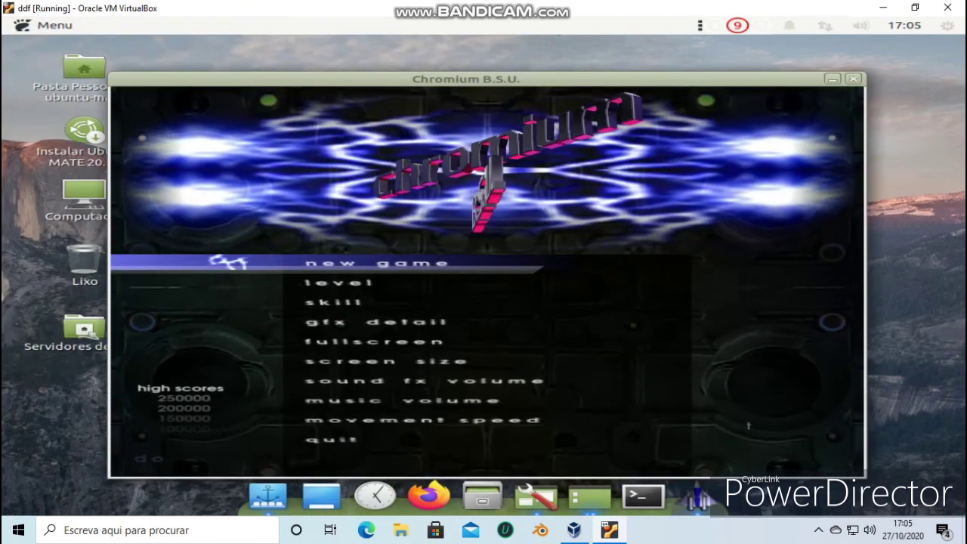
{"action": "key", "text": "Return"}
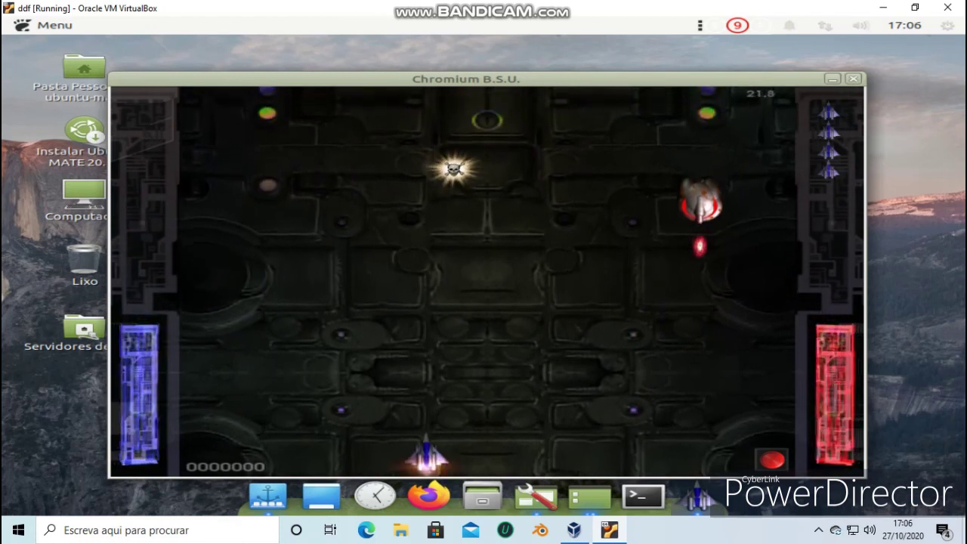
{"action": "left_click", "coordinate": [155, 462]}
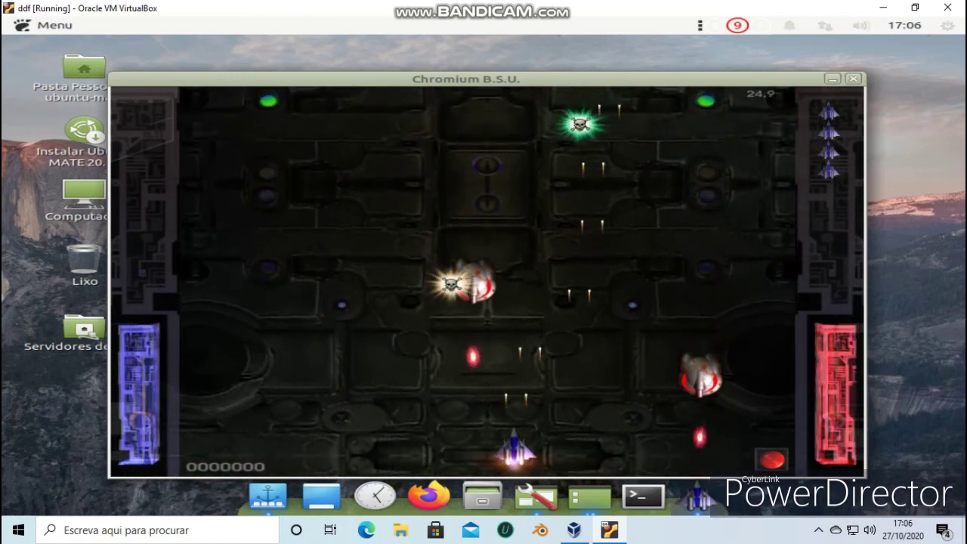
Steer the ship against the enemy fighters, end the running game and quit Chromium B.S.U. from its main menu
{"action": "mouse_move", "coordinate": [552, 333]}
{"action": "left_mouse_down"}
{"action": "mouse_move", "coordinate": [597, 160]}
{"action": "mouse_move", "coordinate": [577, 120]}
{"action": "mouse_move", "coordinate": [579, 225]}
{"action": "mouse_move", "coordinate": [618, 261]}
{"action": "left_mouse_up"}
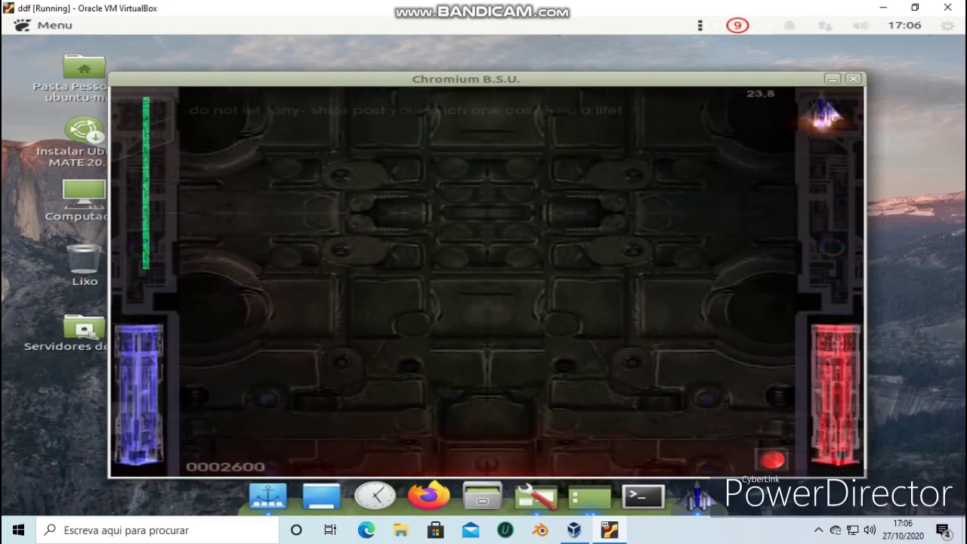
{"action": "key", "text": "Escape"}
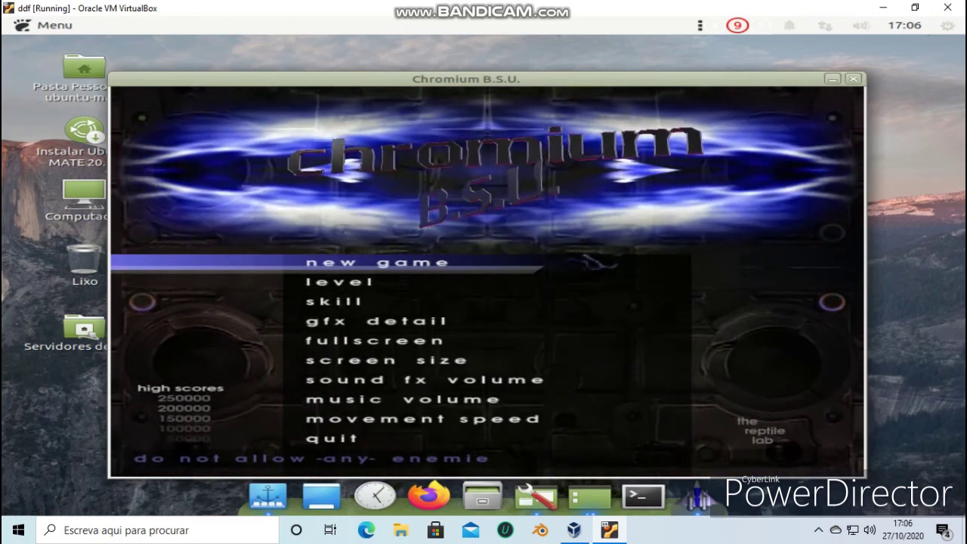
{"action": "key", "text": "Down"}
{"action": "key", "text": "Down"}
{"action": "key", "text": "Down"}
{"action": "key", "text": "Down"}
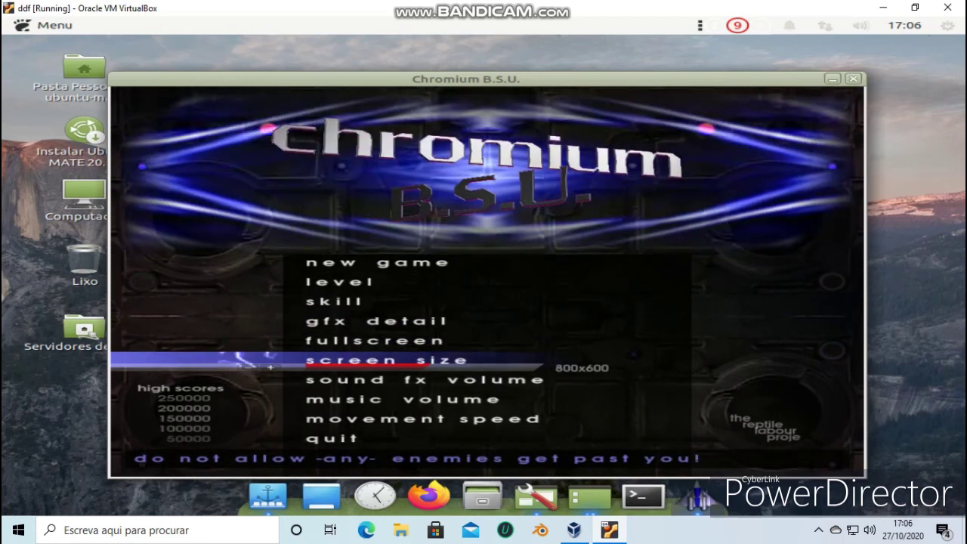
{"action": "key", "text": "Down"}
{"action": "key", "text": "Down"}
{"action": "key", "text": "Down"}
{"action": "key", "text": "Down"}
{"action": "key", "text": "Return"}
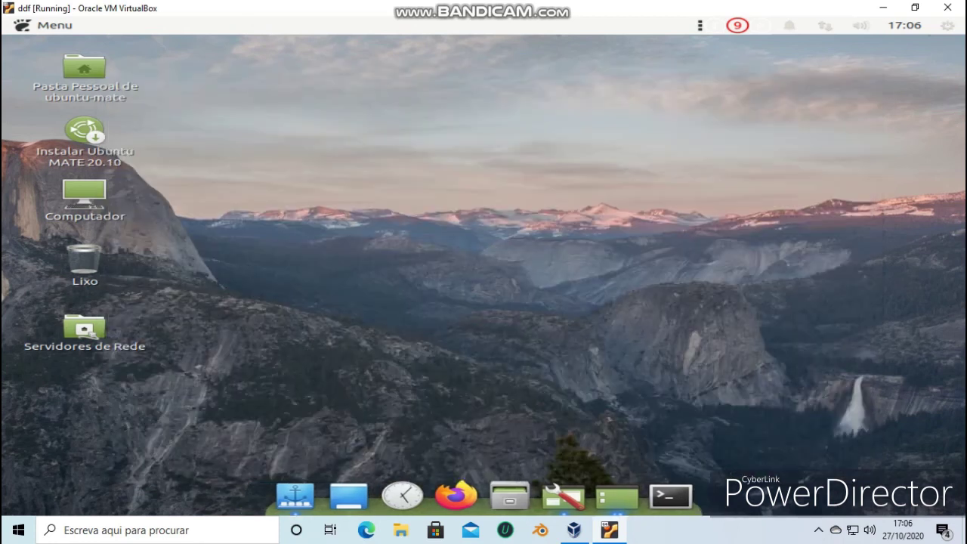
Open the desktop's appearance preferences at the theme settings, go to MATE's online themes page and follow the GTK 3.x themes link
{"action": "right_click", "coordinate": [388, 101]}
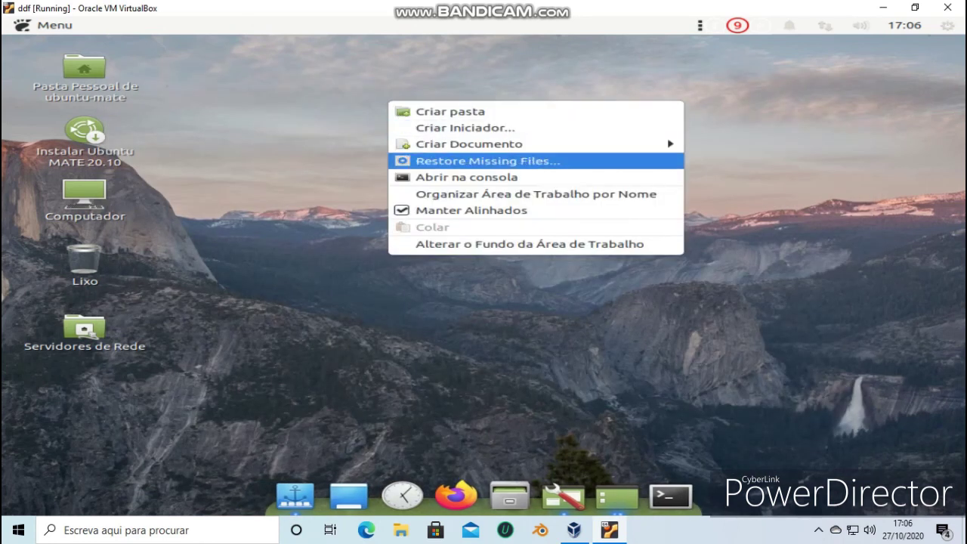
{"action": "left_click", "coordinate": [499, 244]}
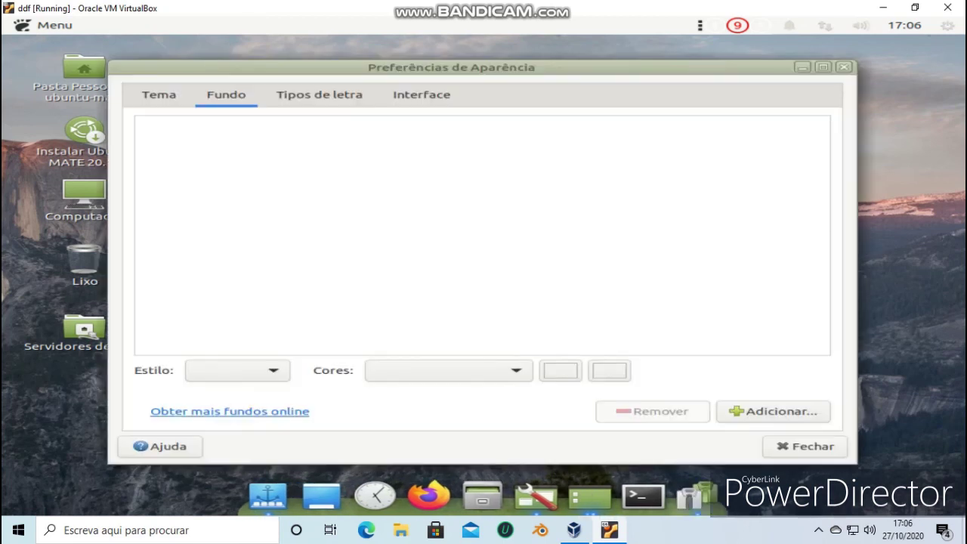
{"action": "left_click", "coordinate": [159, 95]}
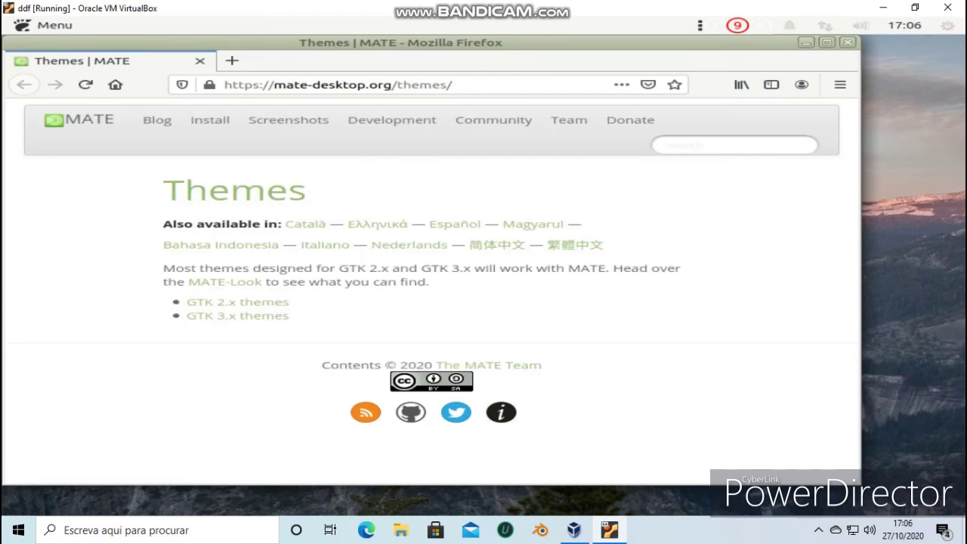
{"action": "left_click", "coordinate": [237, 315]}
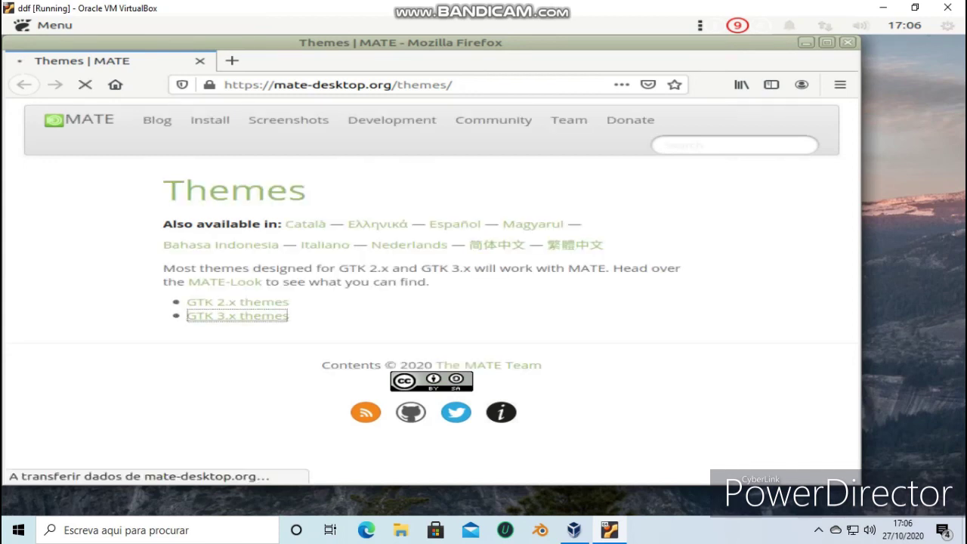